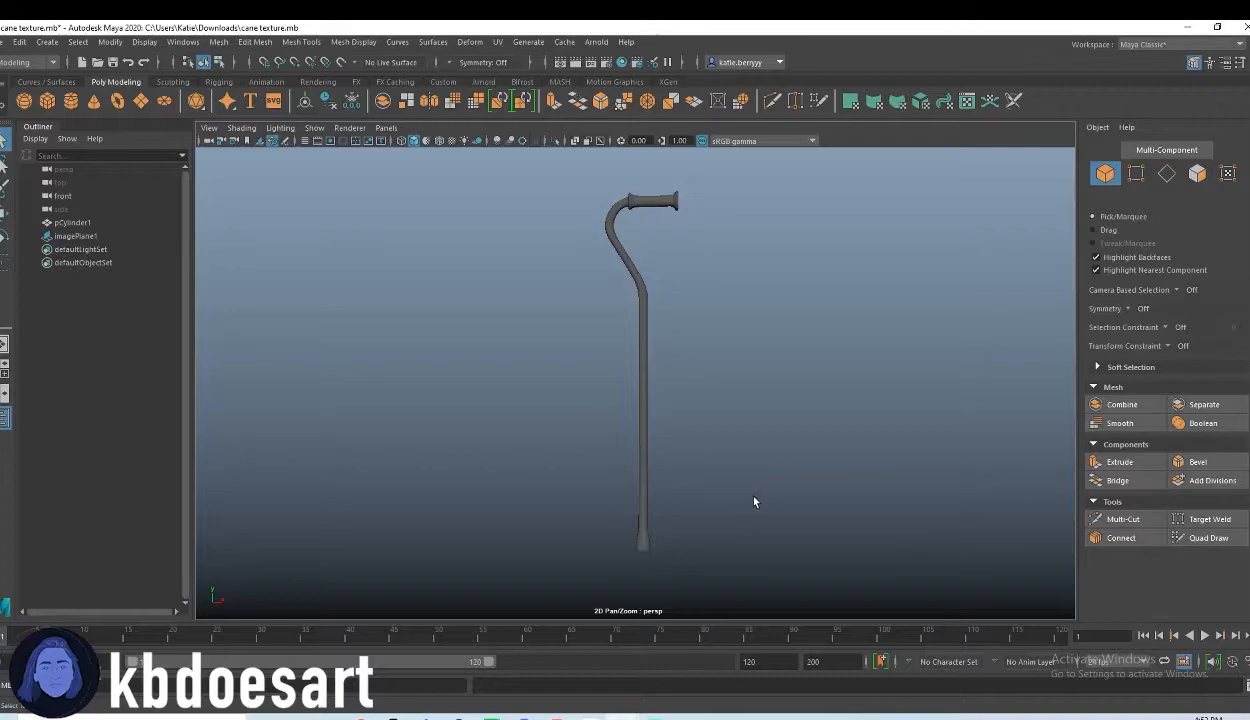
Step: Add an Arnold skydome light to the scene
{"action": "left_click", "coordinate": [483, 81]}
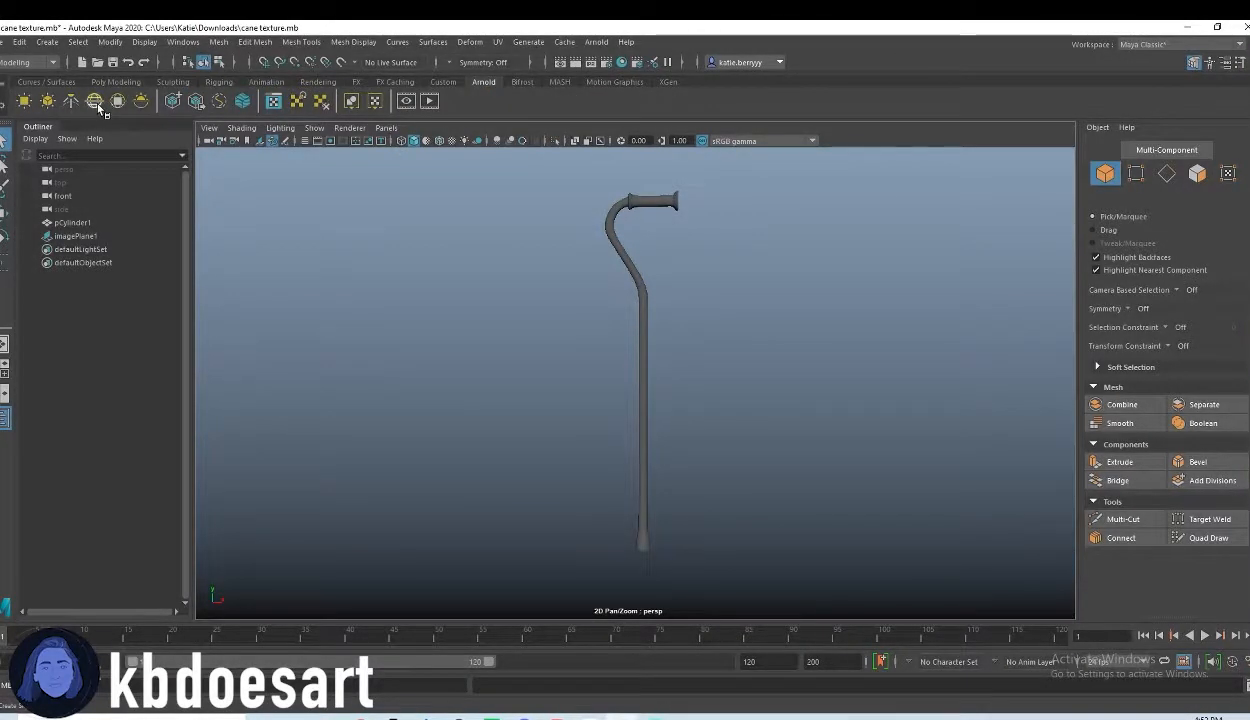
{"action": "left_click", "coordinate": [95, 102]}
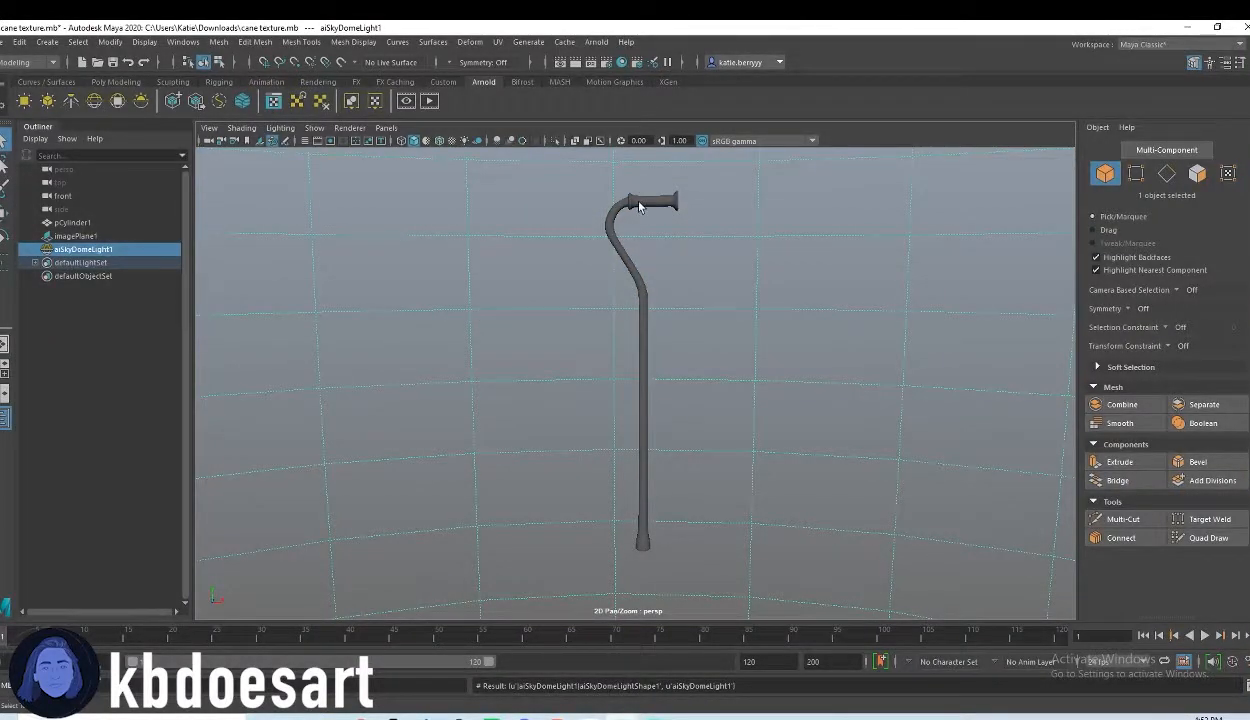
Step: Select the faces of the horizontal handle grip on the cane mesh in face mode
{"action": "right_click_drag", "start_coordinate": [575, 251], "coordinate": [702, 242], "text": "alt"}
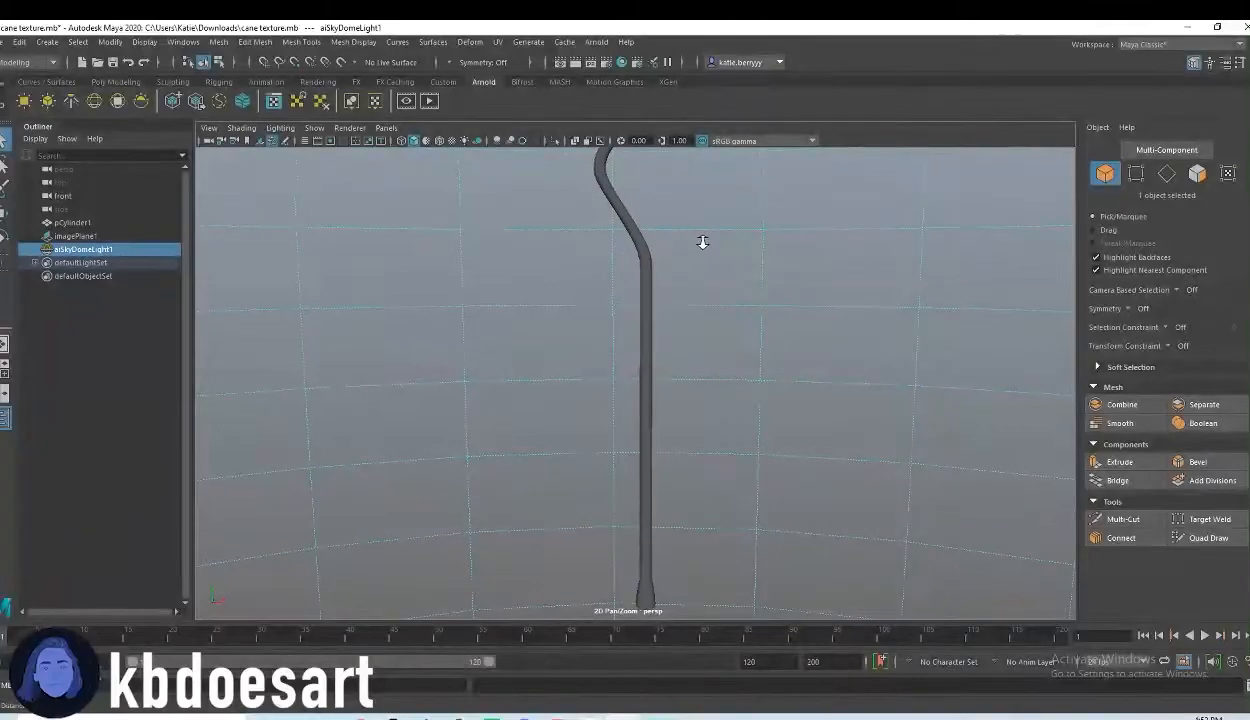
{"action": "scroll", "coordinate": [680, 590], "scroll_direction": "down", "scroll_amount": 1}
{"action": "left_click", "coordinate": [644, 572]}
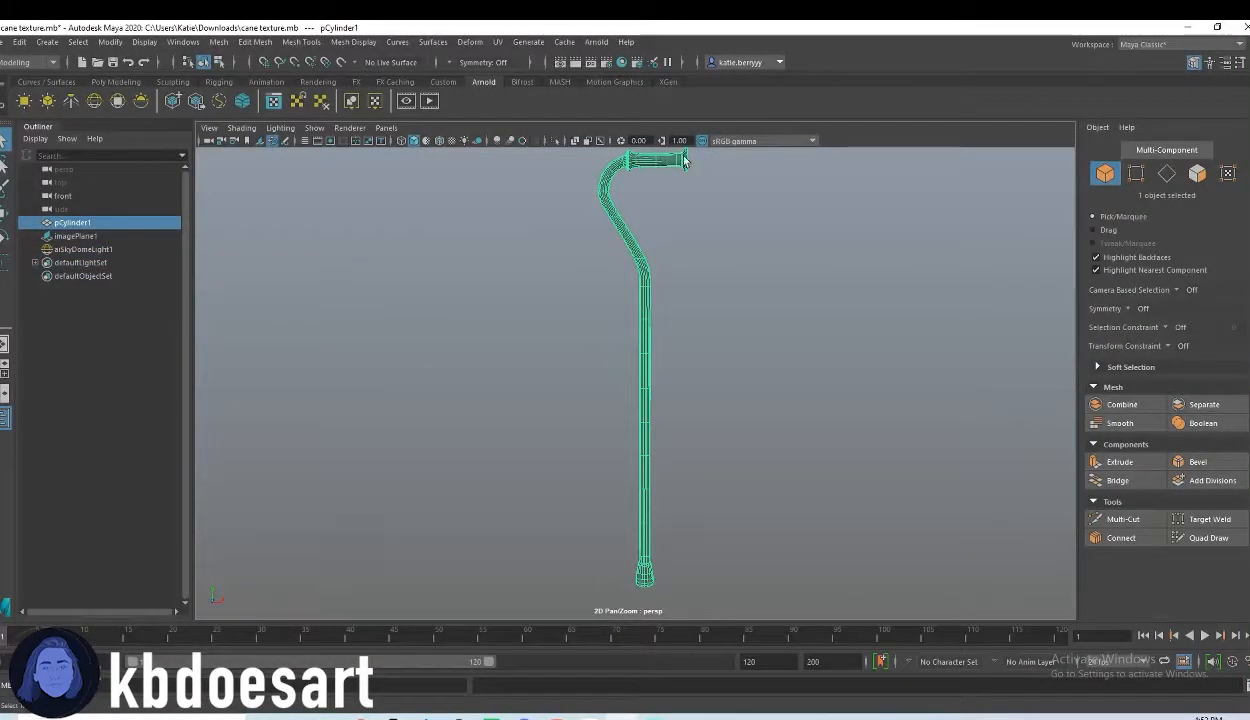
{"action": "right_click_drag", "start_coordinate": [669, 251], "coordinate": [634, 374], "text": "alt"}
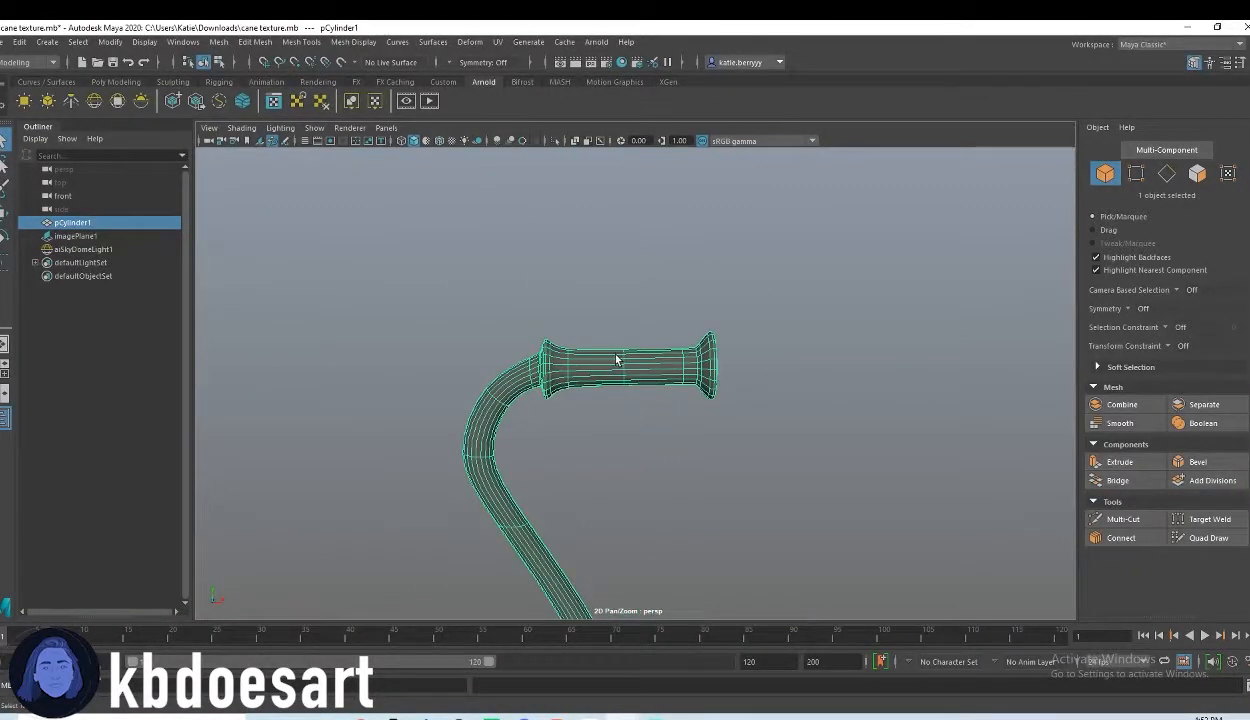
{"action": "right_click", "coordinate": [616, 359]}
{"action": "left_click", "coordinate": [616, 394]}
{"action": "left_click_drag", "start_coordinate": [768, 448], "coordinate": [545, 300]}
Step: Add the remaining faces on the back of the grip's inner collar, around the bent tube, to the face selection
{"action": "left_click_drag", "start_coordinate": [480, 396], "coordinate": [572, 398], "text": "alt"}
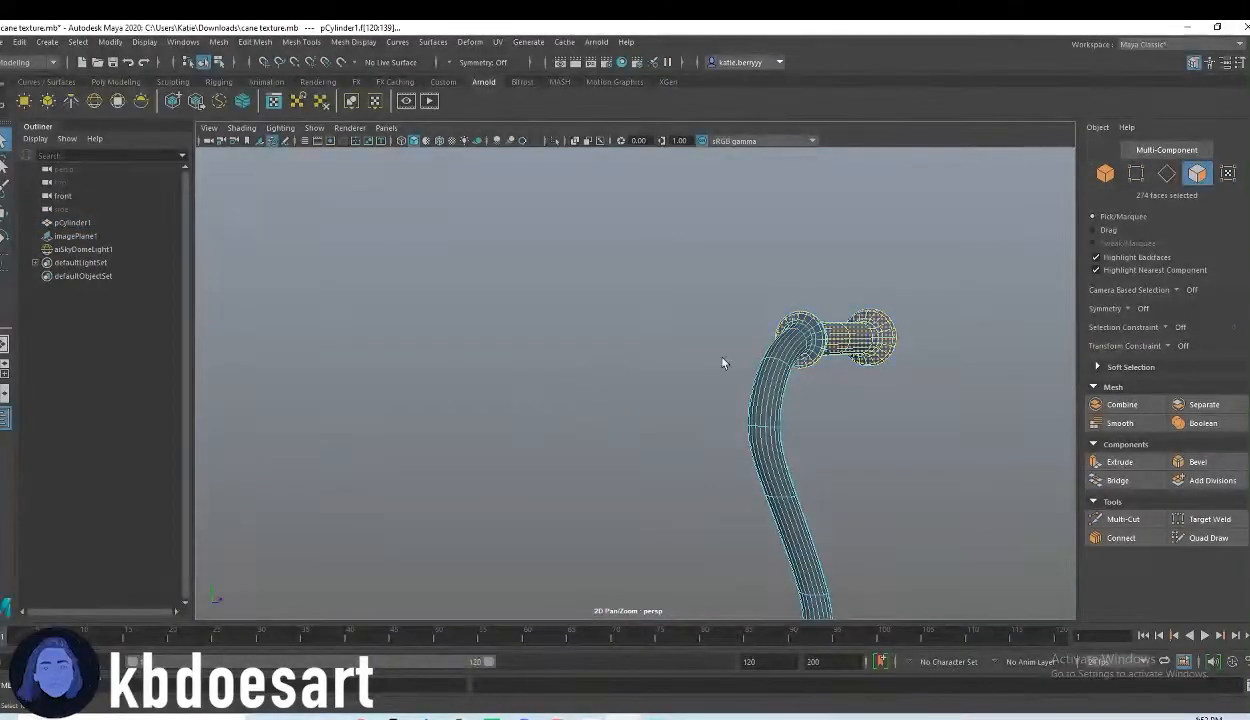
{"action": "right_click_drag", "start_coordinate": [811, 389], "coordinate": [971, 390], "text": "alt"}
{"action": "middle_click_drag", "start_coordinate": [971, 390], "coordinate": [672, 396], "text": "alt"}
{"action": "right_click_drag", "start_coordinate": [672, 396], "coordinate": [840, 388], "text": "alt"}
{"action": "middle_click_drag", "start_coordinate": [840, 388], "coordinate": [800, 416], "text": "alt"}
{"action": "key", "text": "shift+Tab"}
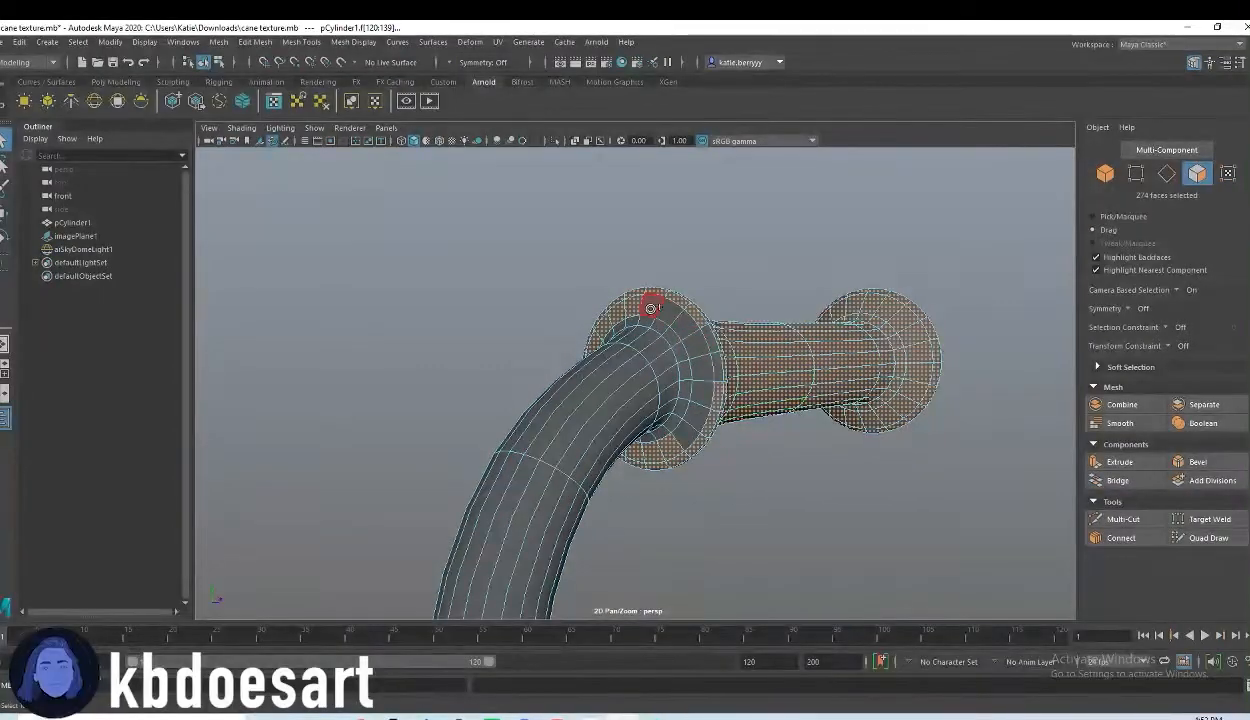
{"action": "mouse_move", "coordinate": [695, 368]}
{"action": "left_mouse_down", "text": "shift"}
{"action": "mouse_move", "coordinate": [669, 327]}
{"action": "mouse_move", "coordinate": [714, 343]}
{"action": "left_mouse_up", "text": "shift"}
{"action": "key", "text": "shift+Tab"}
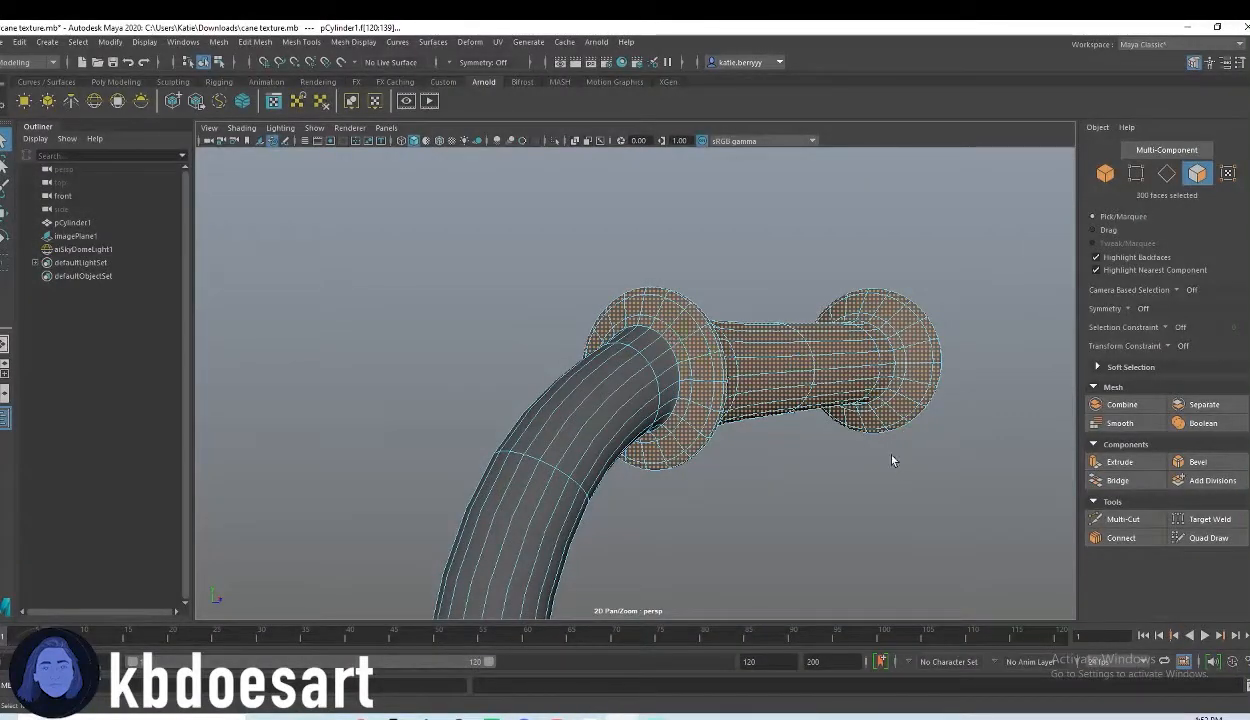
Step: Add all the faces of the flared tip at the cane's lower end to the face selection
{"action": "left_click_drag", "start_coordinate": [844, 560], "coordinate": [675, 410], "text": "alt"}
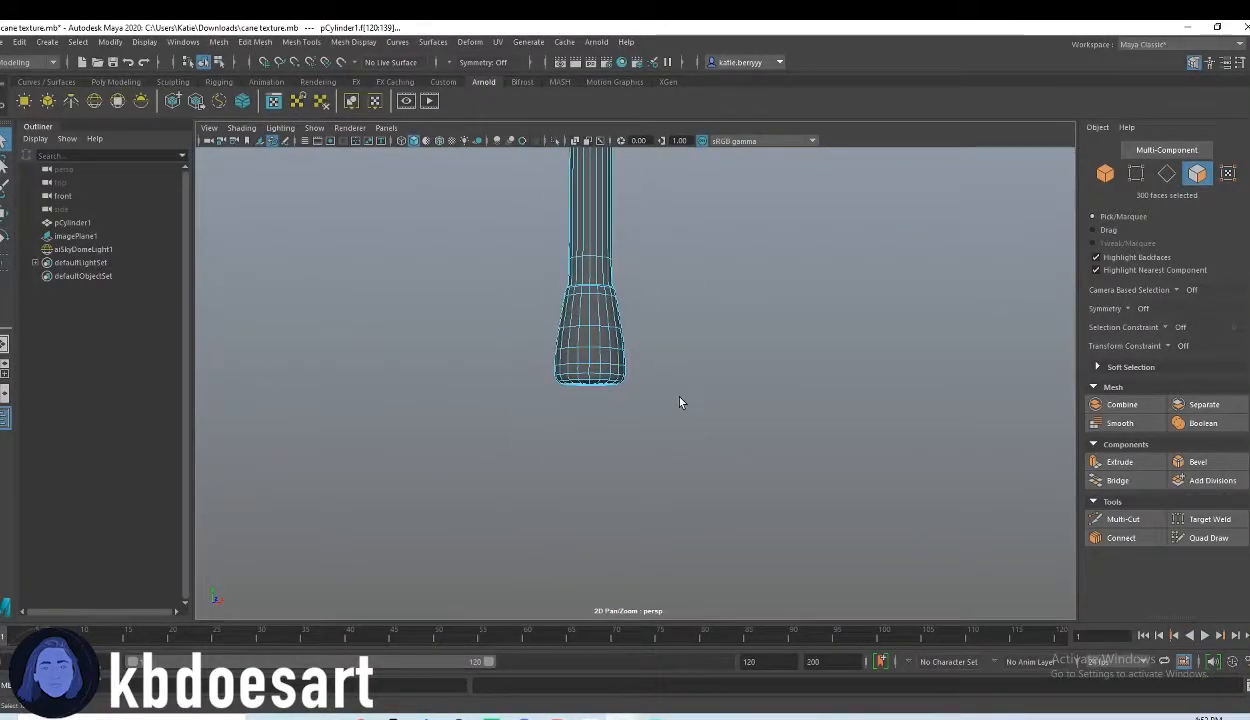
{"action": "left_click_drag", "start_coordinate": [493, 299], "coordinate": [490, 291], "text": "shift"}
{"action": "right_click_drag", "start_coordinate": [704, 331], "coordinate": [722, 312], "text": "alt"}
{"action": "left_click_drag", "start_coordinate": [700, 310], "coordinate": [688, 350], "text": "alt"}
{"action": "left_click_drag", "start_coordinate": [609, 335], "coordinate": [658, 357], "text": "alt"}
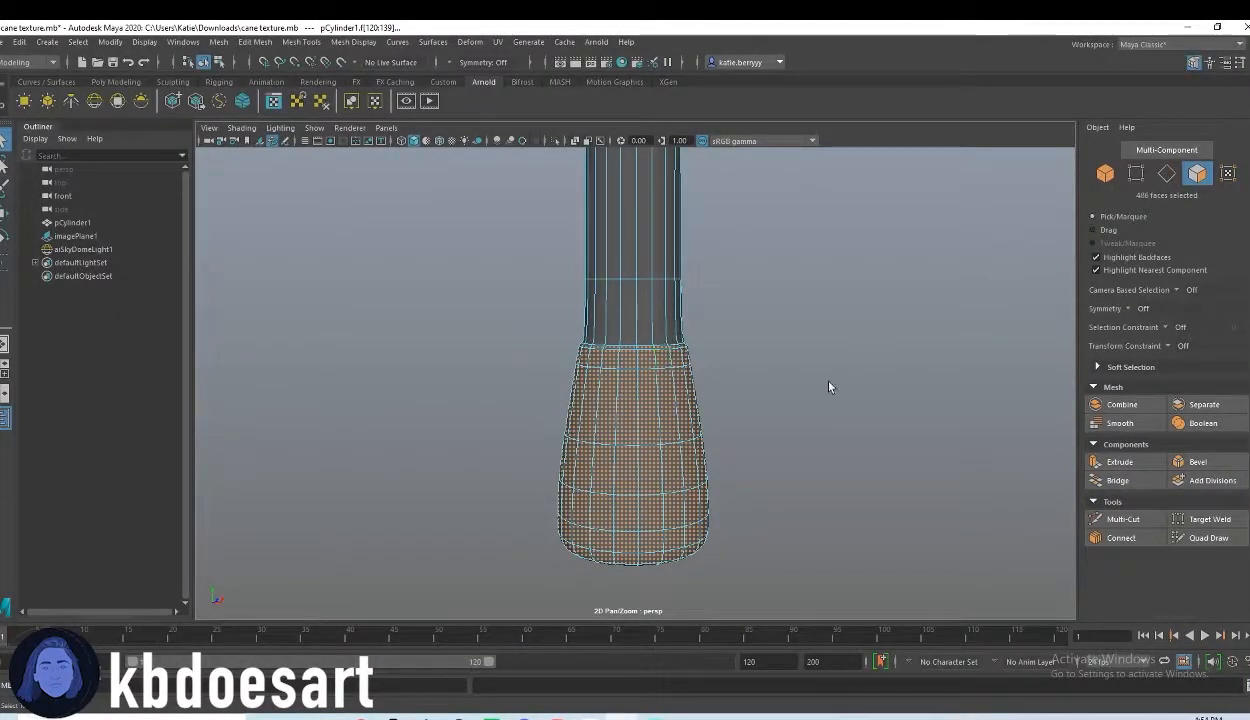
Step: Clean up the face selection around the tip's upper rim, removing stray faces where it meets the shaft
{"action": "left_click_drag", "start_coordinate": [747, 495], "coordinate": [818, 447], "text": "alt"}
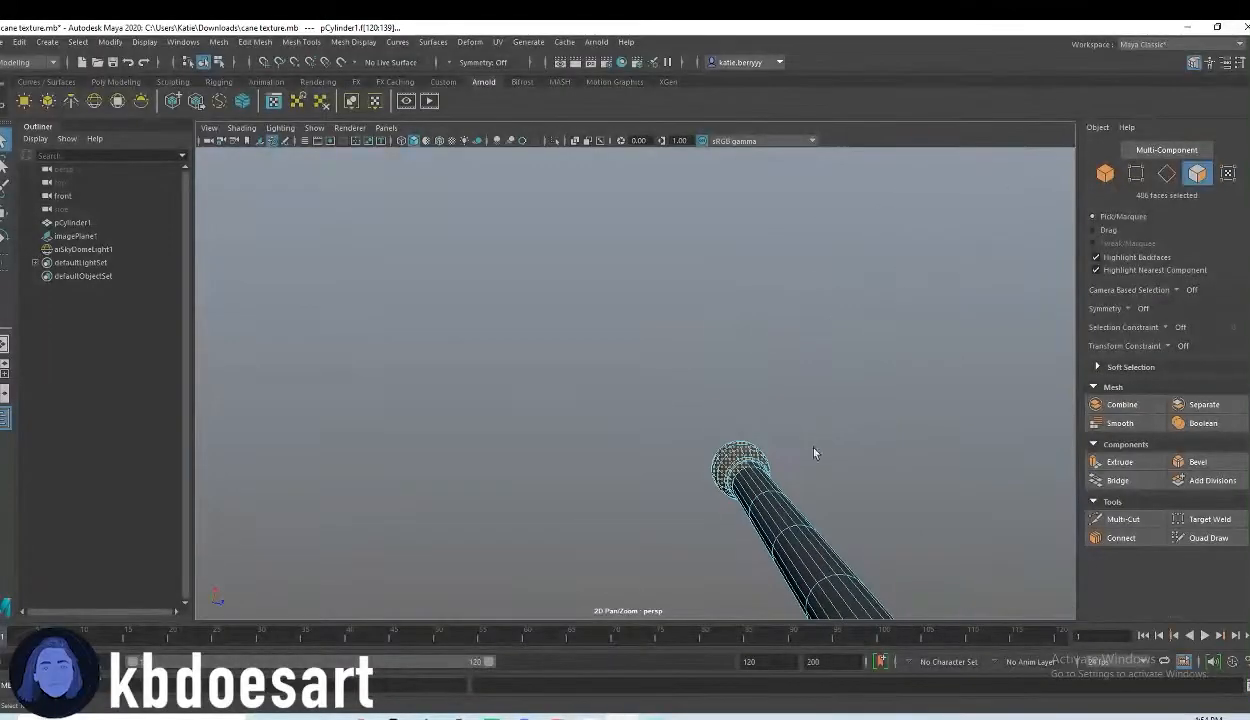
{"action": "left_click_drag", "start_coordinate": [745, 478], "coordinate": [759, 438], "text": "alt"}
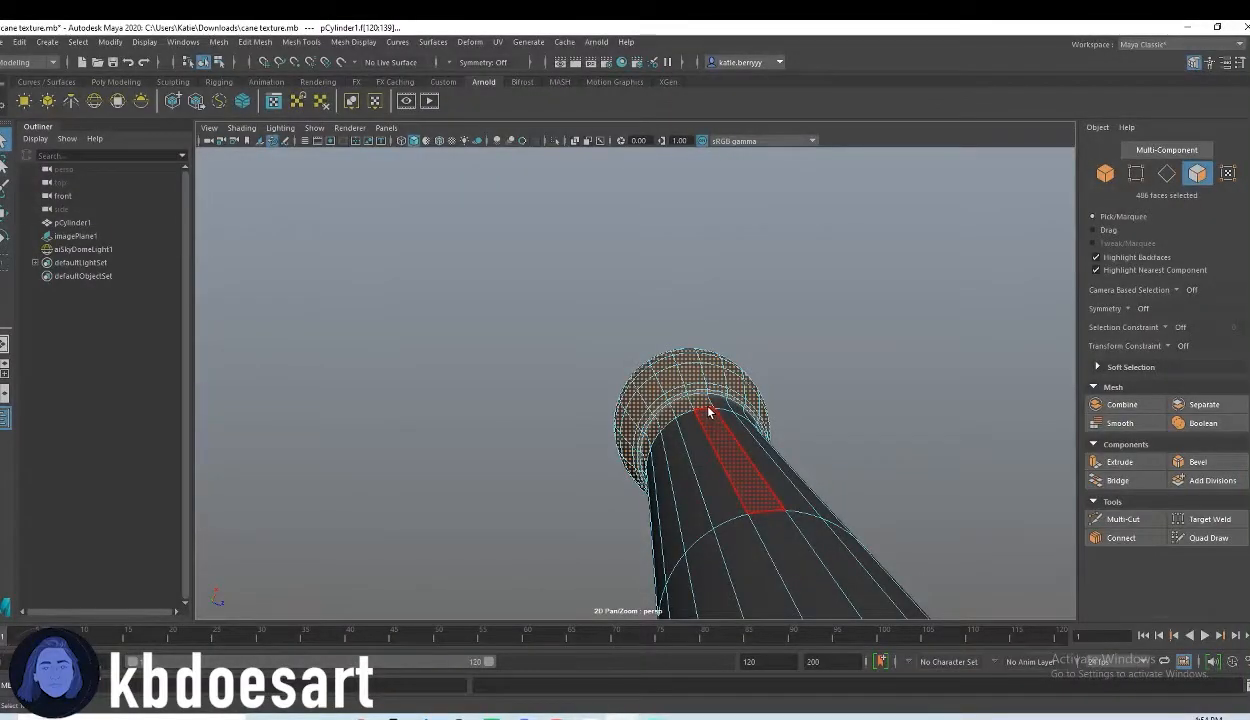
{"action": "left_click_drag", "start_coordinate": [644, 472], "coordinate": [645, 480], "text": "ctrl"}
{"action": "left_click_drag", "start_coordinate": [767, 452], "coordinate": [810, 441], "text": "alt"}
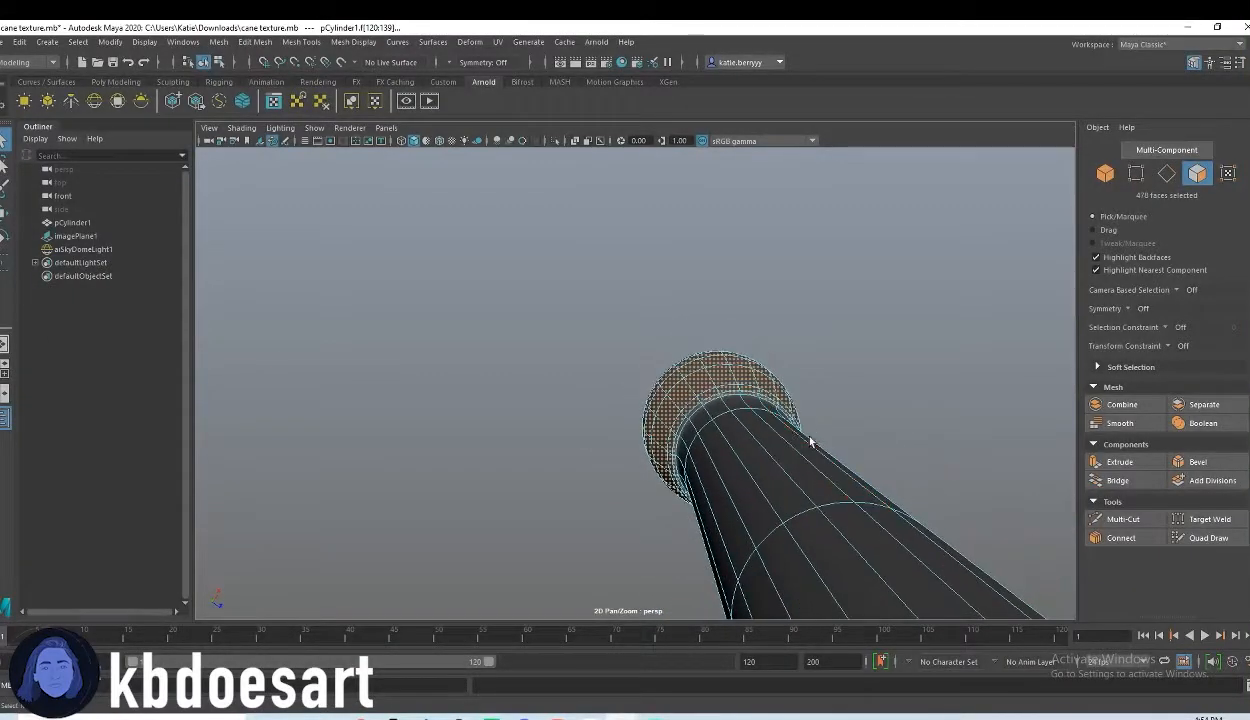
{"action": "left_click_drag", "start_coordinate": [684, 423], "coordinate": [681, 408], "text": "shift"}
Step: Assign a new Arnold aiStandardSurface material to the selected grip and tip faces
{"action": "left_click_drag", "start_coordinate": [781, 480], "coordinate": [678, 414], "text": "alt"}
{"action": "right_click", "coordinate": [628, 447]}
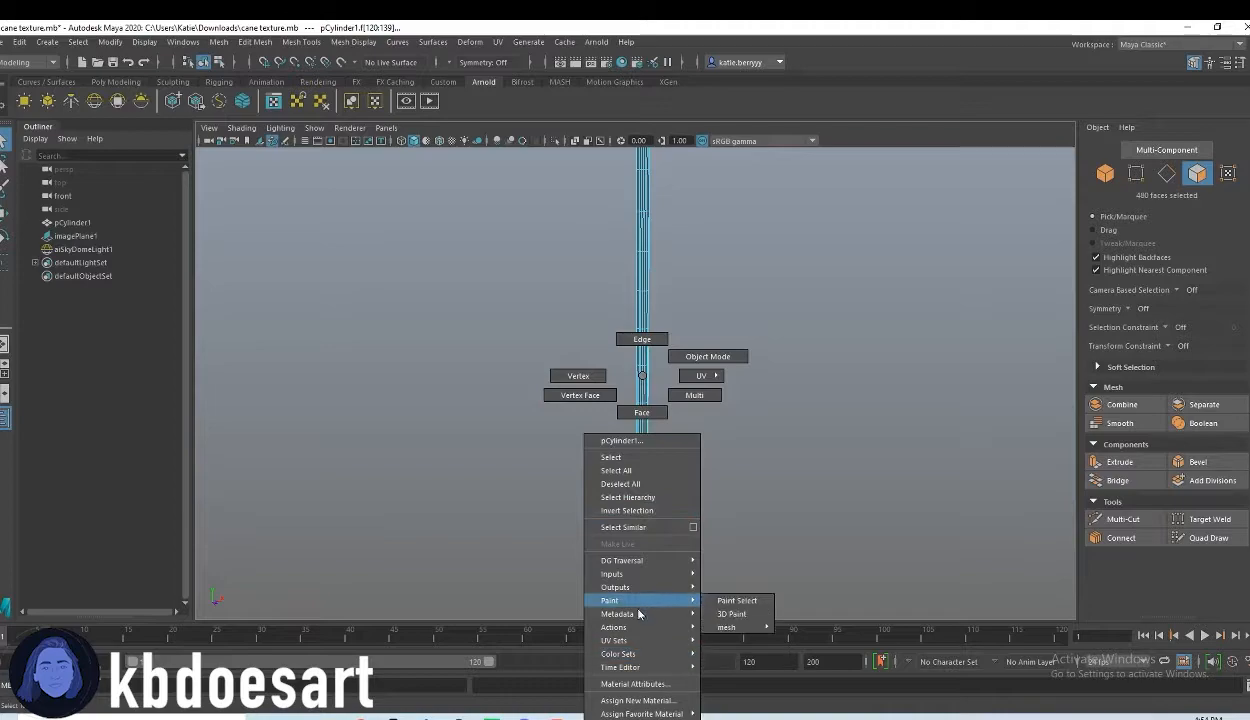
{"action": "left_click", "coordinate": [637, 700]}
{"action": "left_click", "coordinate": [447, 370]}
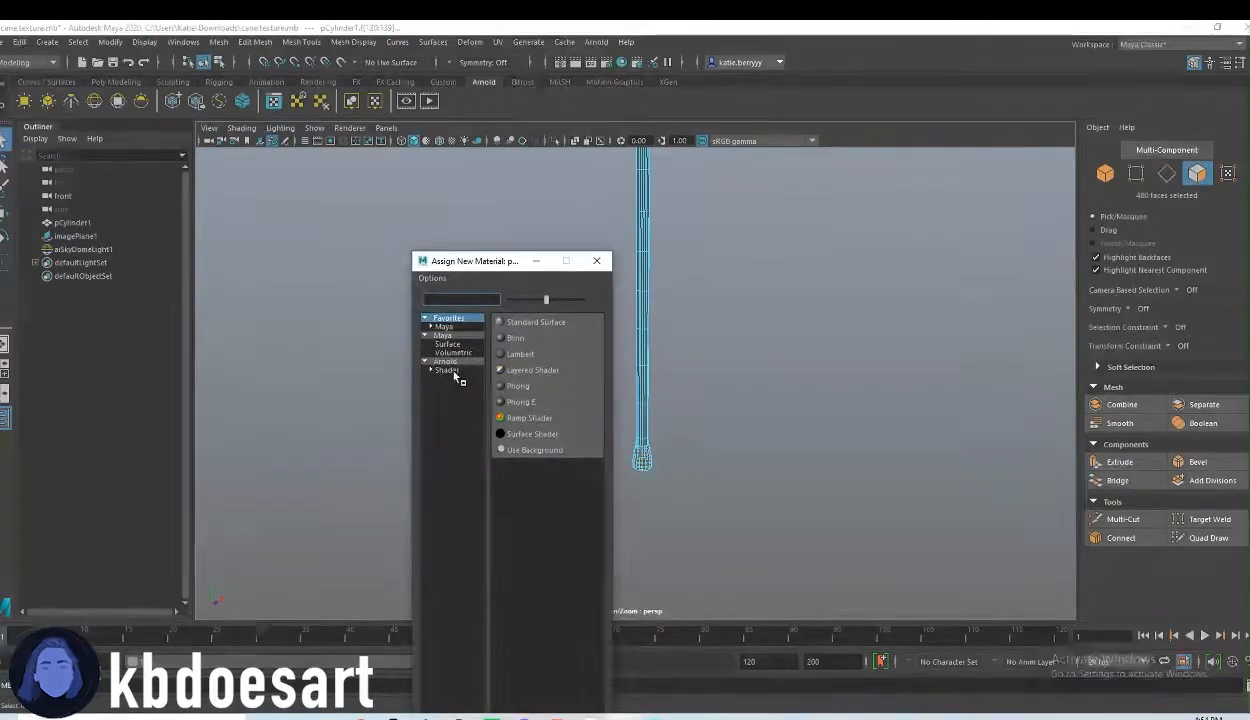
{"action": "left_click_drag", "start_coordinate": [497, 264], "coordinate": [384, 168]}
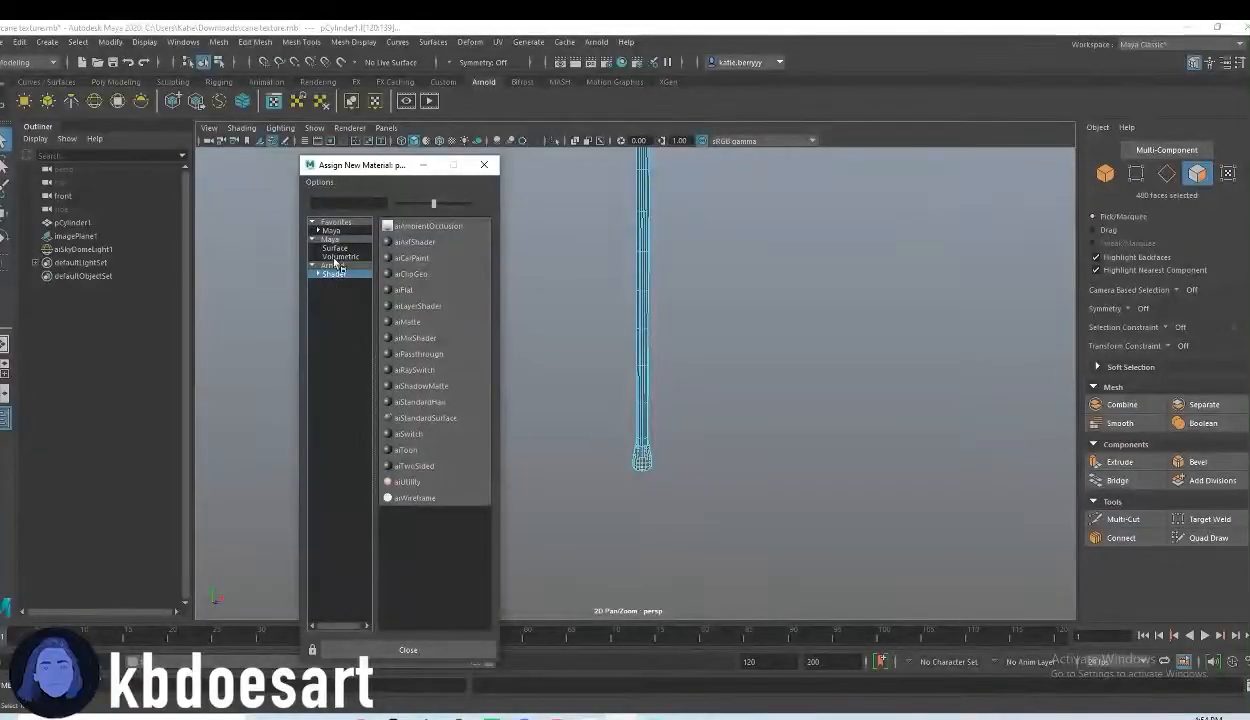
{"action": "left_click", "coordinate": [338, 248]}
{"action": "left_click", "coordinate": [346, 265]}
{"action": "left_click", "coordinate": [346, 257]}
{"action": "left_click", "coordinate": [344, 274]}
{"action": "left_click", "coordinate": [428, 418]}
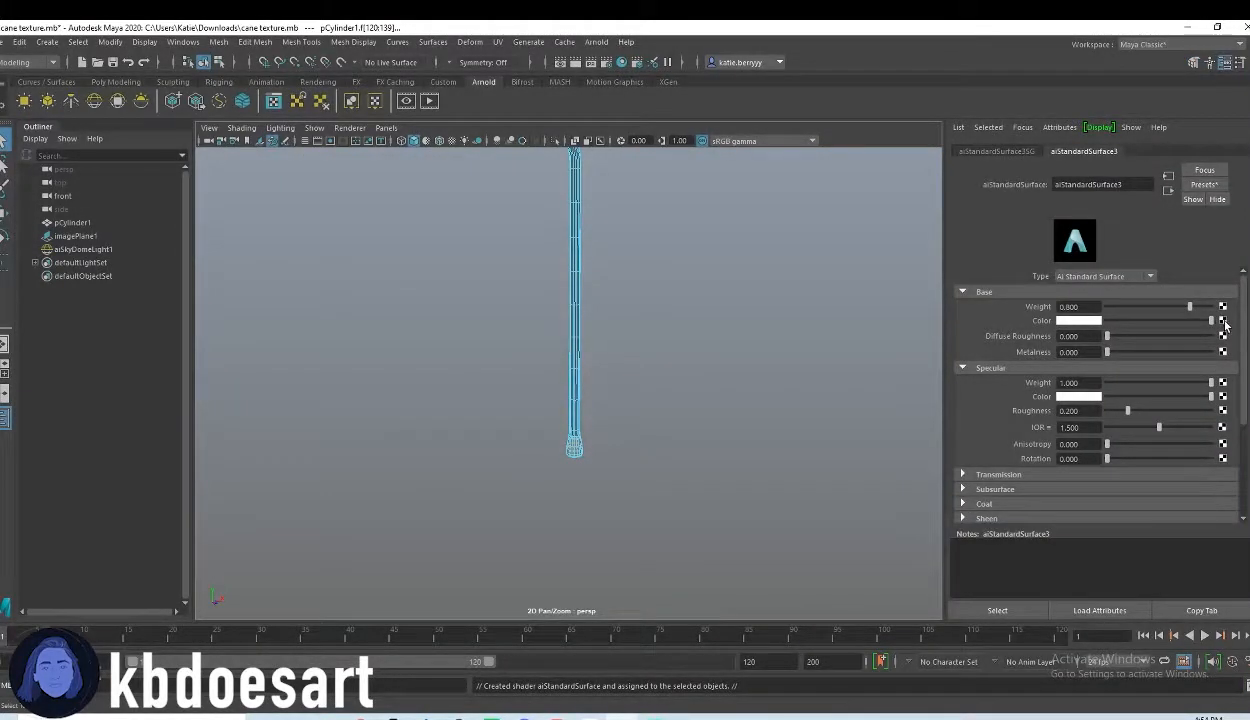
Step: Connect a Leather 3D texture to the base color of the new material
{"action": "left_click", "coordinate": [1223, 321]}
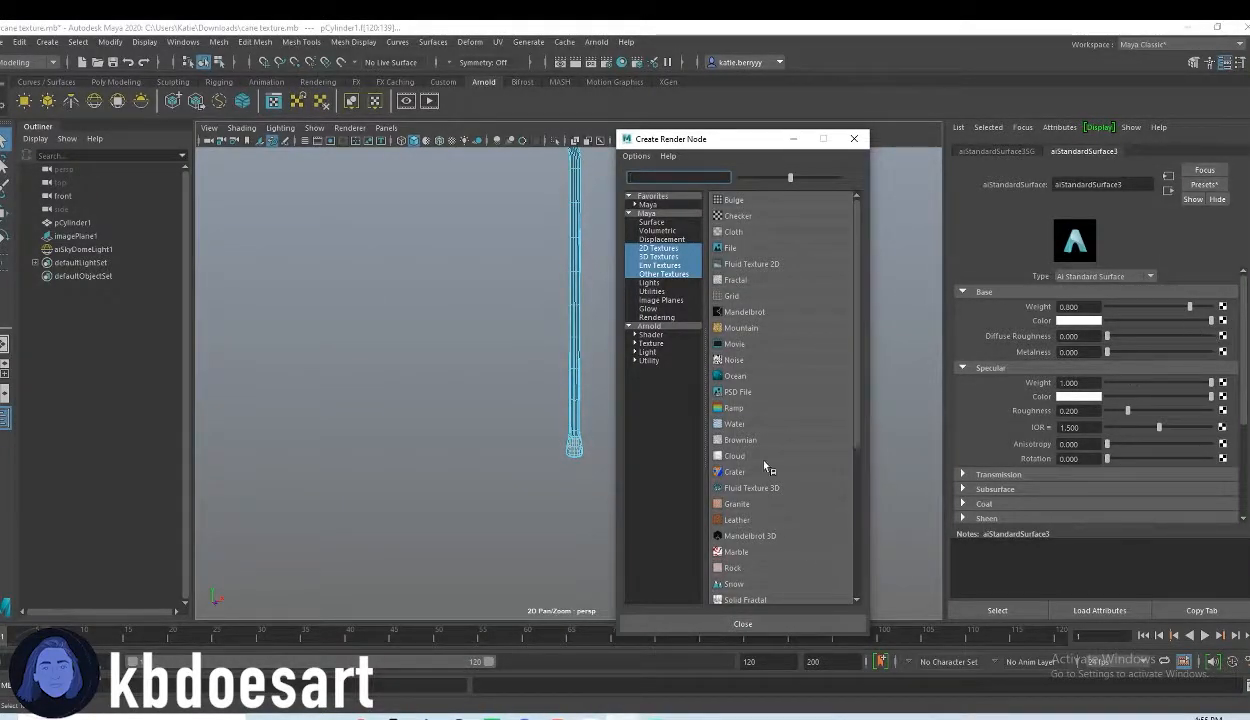
{"action": "scroll", "coordinate": [775, 440], "scroll_direction": "down", "scroll_amount": 1}
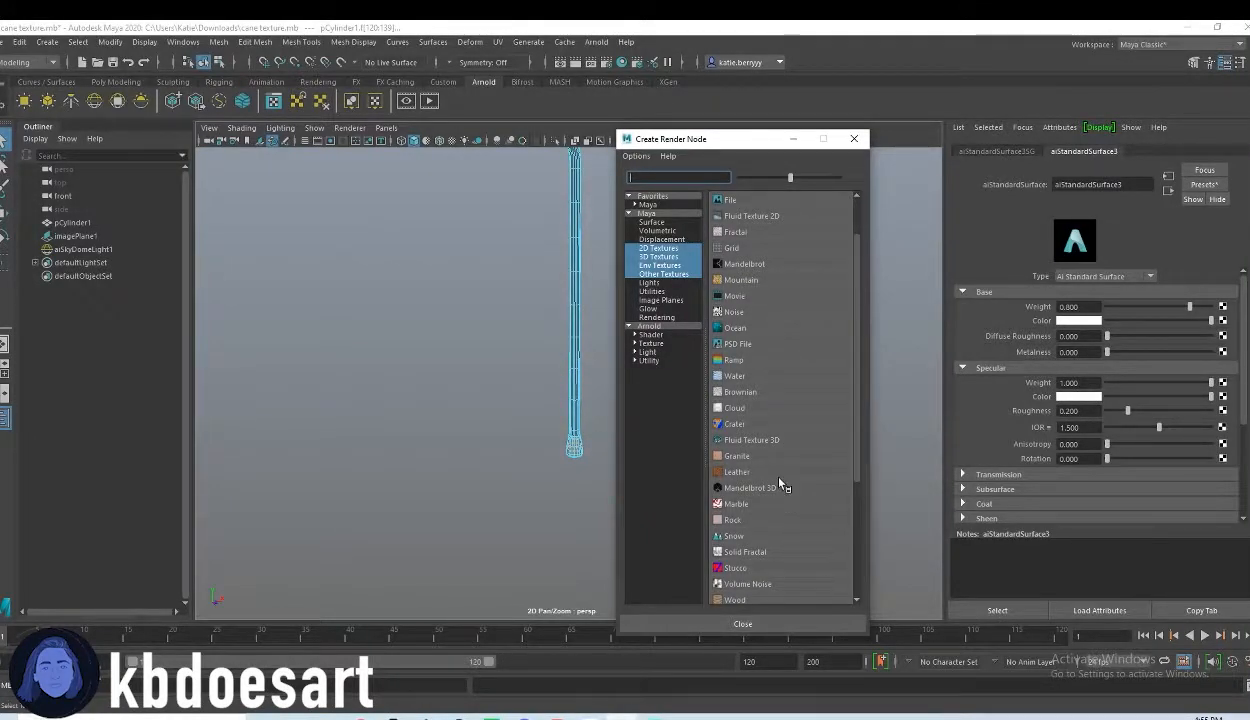
{"action": "scroll", "coordinate": [777, 485], "scroll_direction": "down", "scroll_amount": 3}
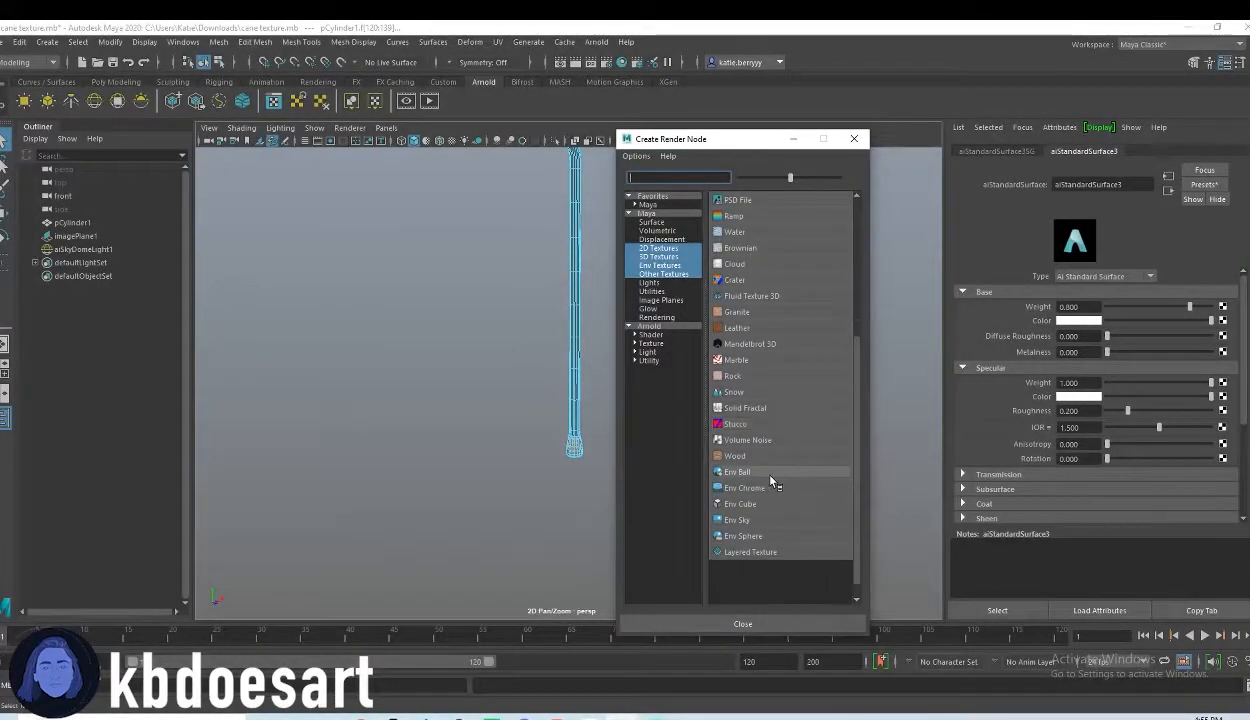
{"action": "left_click", "coordinate": [735, 328]}
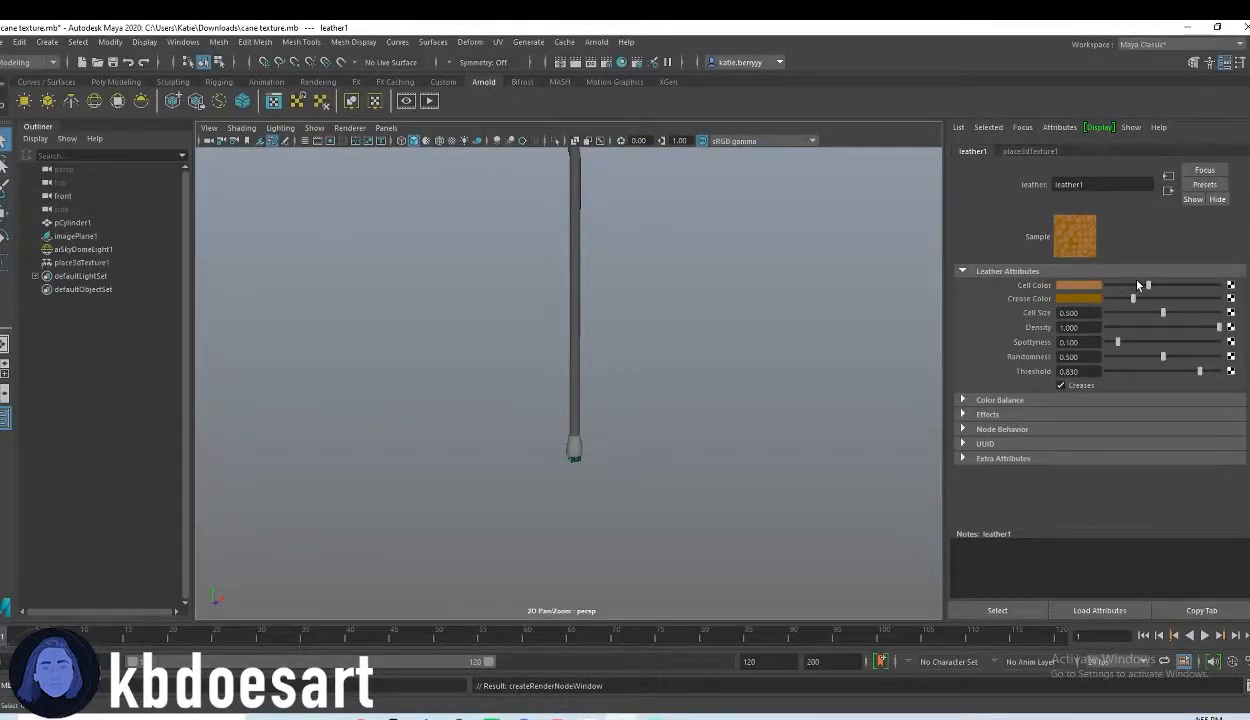
Step: Darken the leather's cell color to a value of 0.016
{"action": "left_click", "coordinate": [1096, 286]}
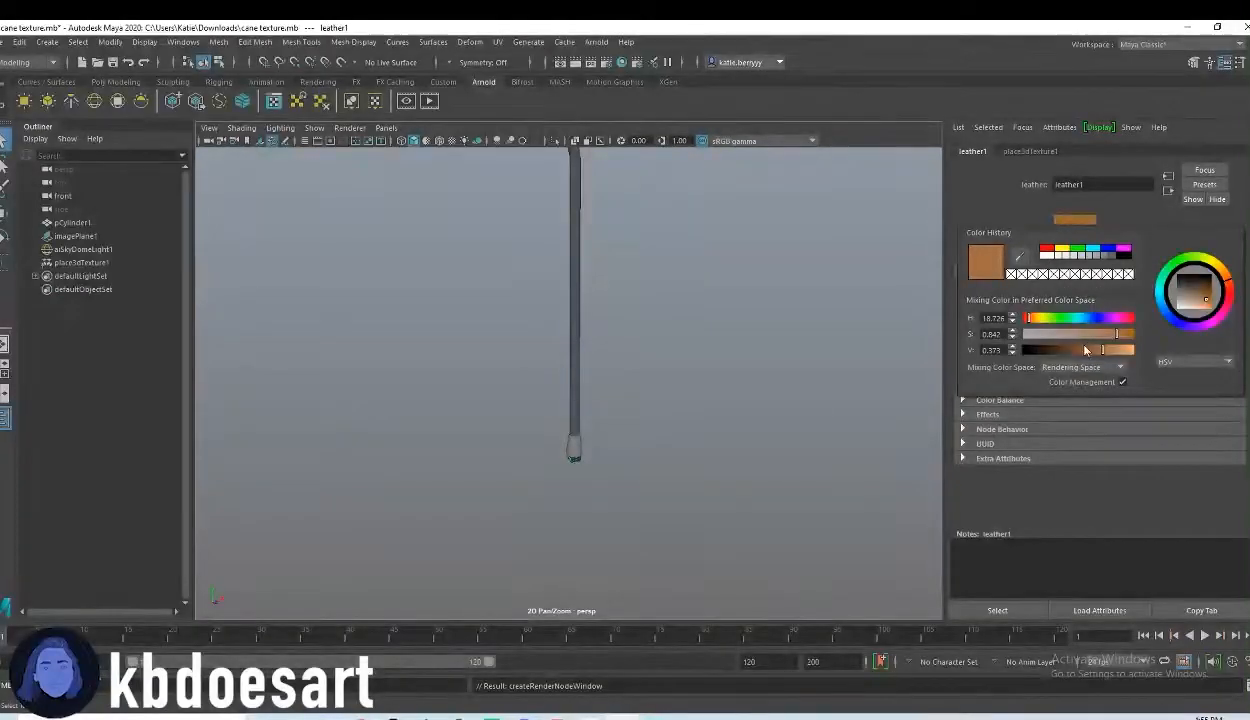
{"action": "mouse_move", "coordinate": [1050, 351]}
{"action": "left_mouse_down"}
{"action": "mouse_move", "coordinate": [1030, 351]}
{"action": "mouse_move", "coordinate": [1042, 352]}
{"action": "left_mouse_up"}
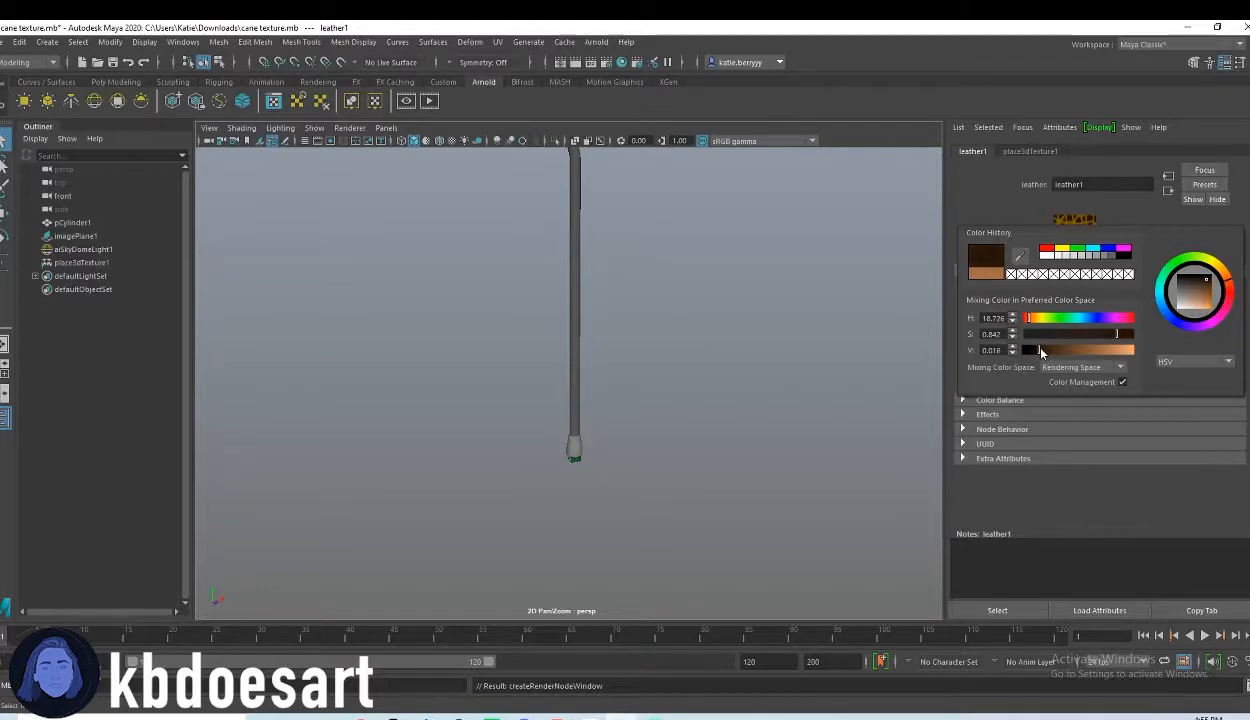
Step: Set the leather's crease color to saturation 0.115 and value 0.016, and its cell size to 0.157
{"action": "left_click", "coordinate": [1090, 305]}
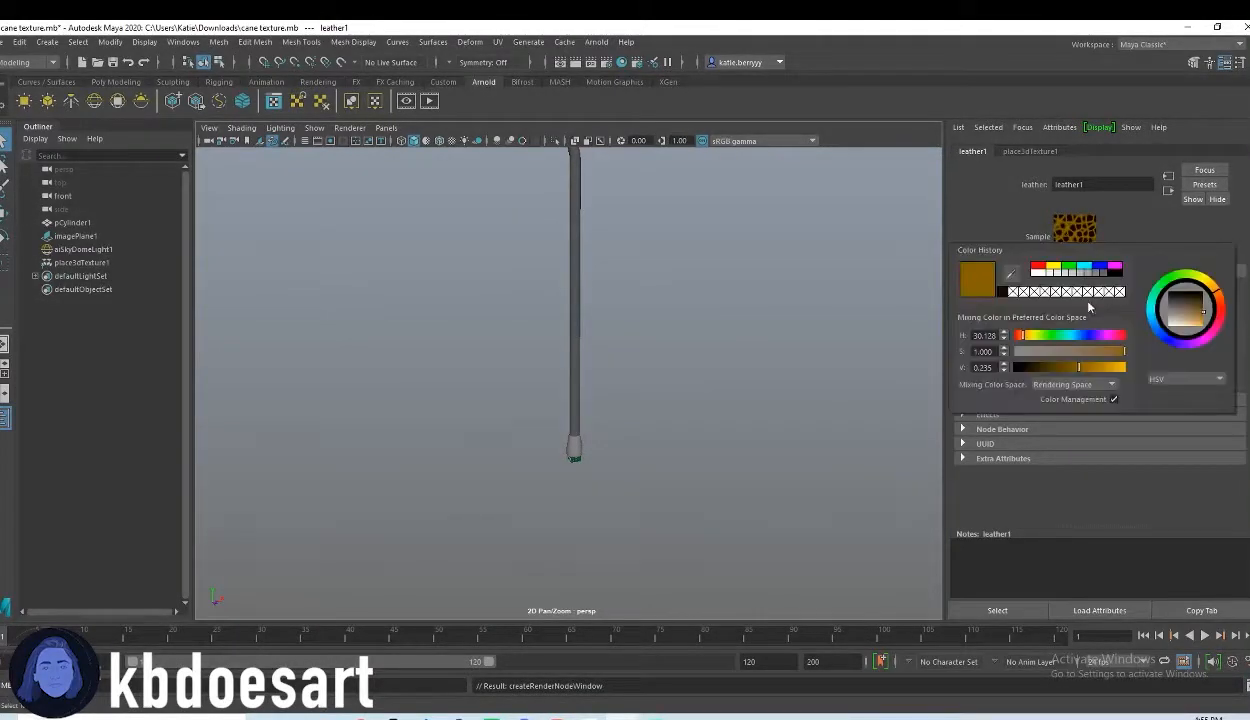
{"action": "left_click", "coordinate": [1030, 368]}
{"action": "left_click_drag", "start_coordinate": [1055, 357], "coordinate": [1030, 352]}
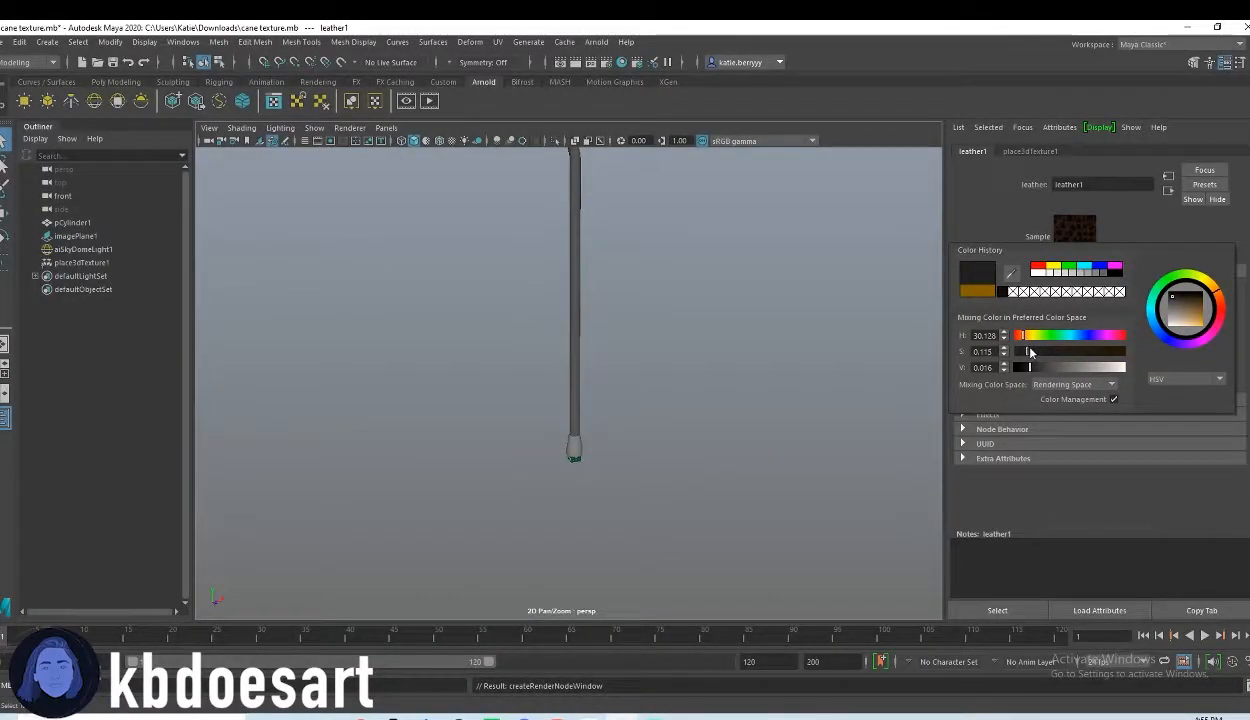
{"action": "left_click", "coordinate": [1128, 327]}
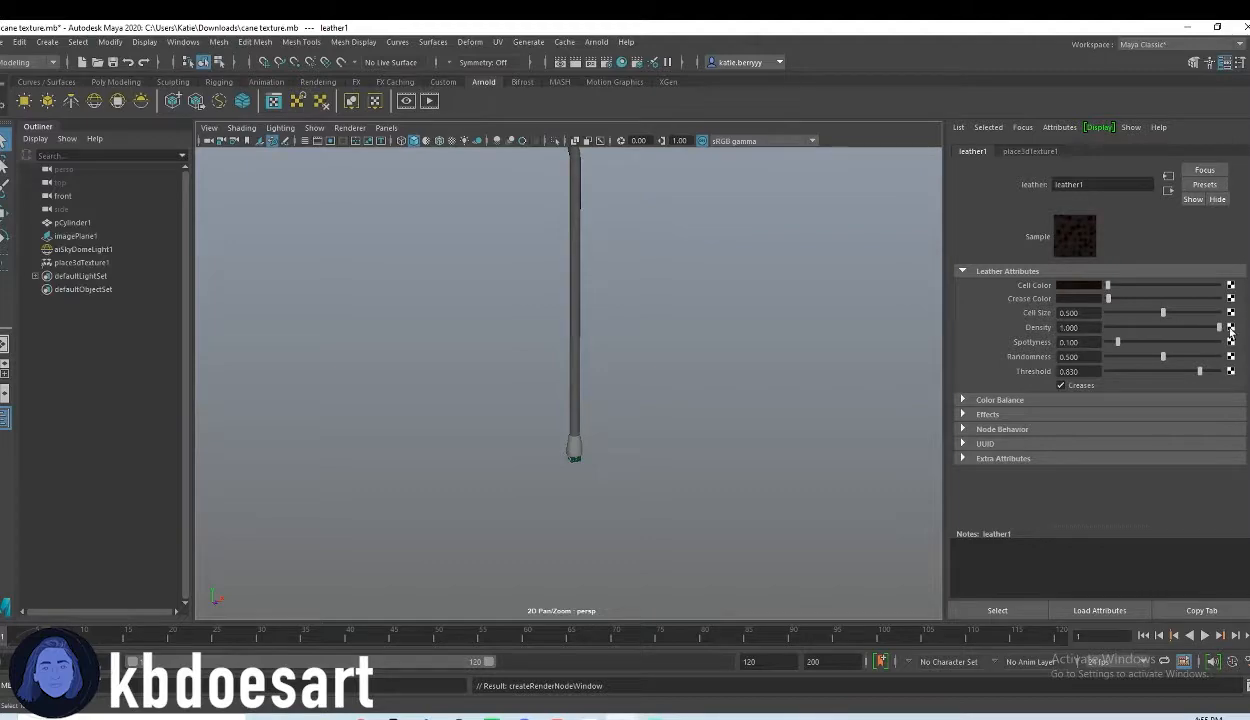
{"action": "left_click", "coordinate": [1124, 313]}
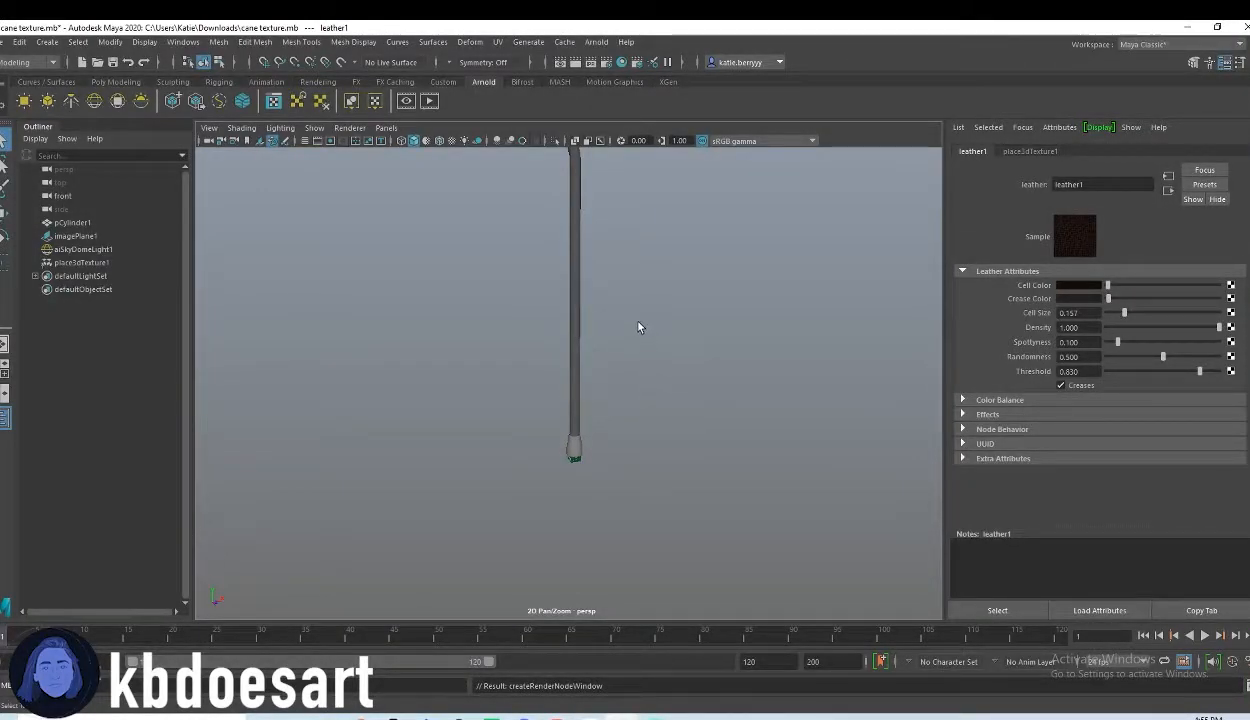
Step: Display the cane in the viewport with texture maps and all scene lights on
{"action": "key", "text": "7"}
{"action": "mouse_move", "coordinate": [608, 258]}
{"action": "left_mouse_down", "text": "alt"}
{"action": "mouse_move", "coordinate": [625, 379]}
{"action": "mouse_move", "coordinate": [614, 424]}
{"action": "left_mouse_up", "text": "alt"}
{"action": "key", "text": "6"}
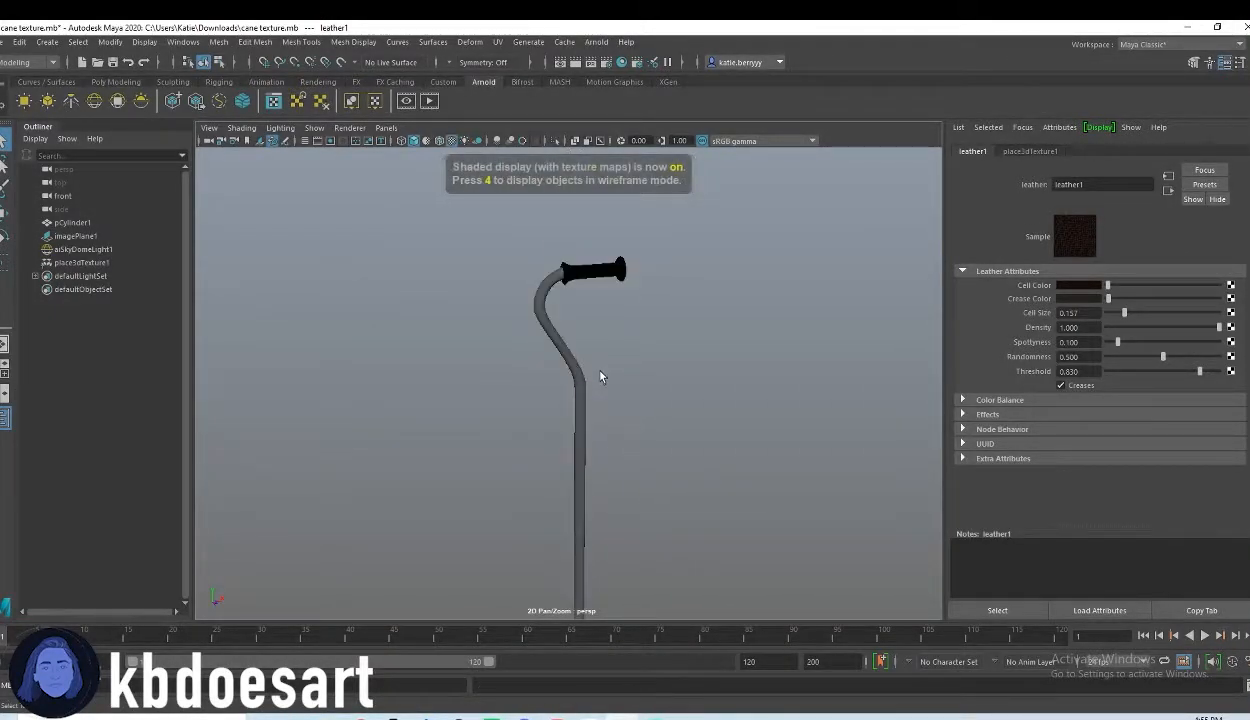
{"action": "key", "text": "7"}
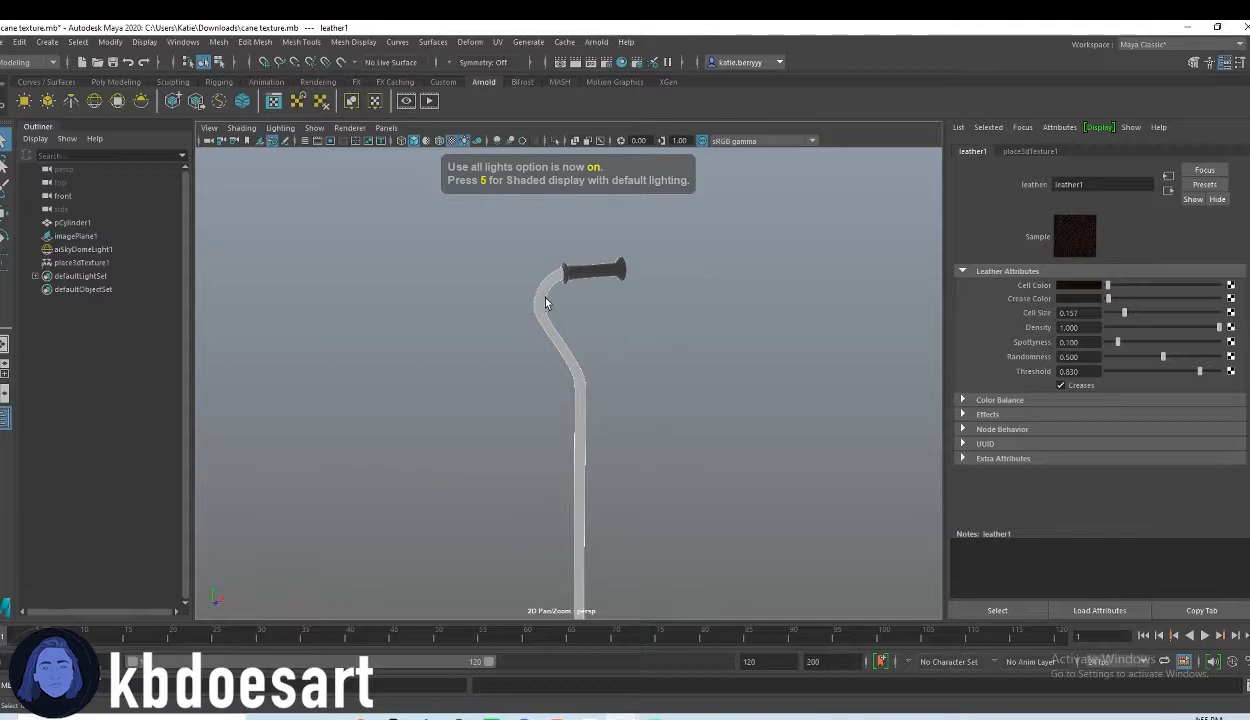
Step: Examine the leather material on the handle grip up close and on the cane as a whole
{"action": "right_click_drag", "start_coordinate": [547, 306], "coordinate": [656, 273], "text": "alt"}
{"action": "middle_click_drag", "start_coordinate": [641, 218], "coordinate": [614, 380], "text": "alt"}
{"action": "right_click_drag", "start_coordinate": [614, 380], "coordinate": [815, 370], "text": "alt"}
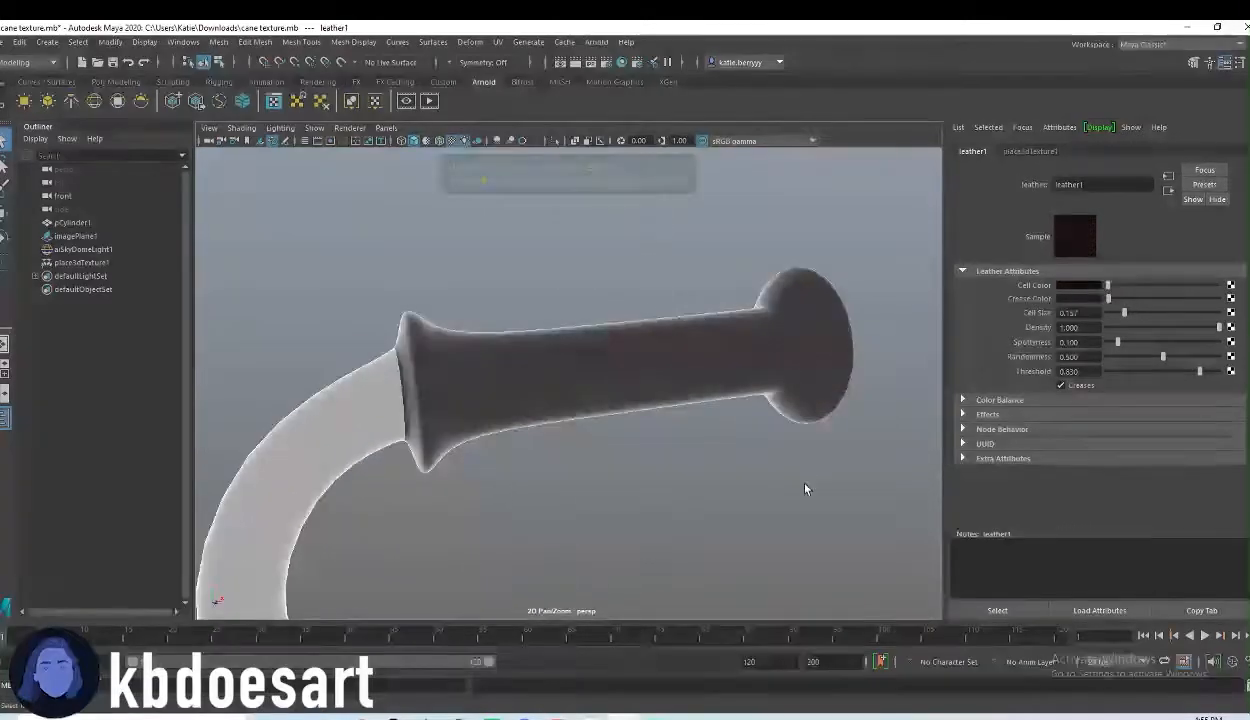
{"action": "left_click_drag", "start_coordinate": [809, 480], "coordinate": [773, 481], "text": "alt"}
{"action": "right_click_drag", "start_coordinate": [773, 481], "coordinate": [605, 407], "text": "alt"}
{"action": "left_click_drag", "start_coordinate": [605, 407], "coordinate": [559, 416], "text": "alt"}
{"action": "middle_click_drag", "start_coordinate": [559, 416], "coordinate": [504, 312], "text": "alt"}
{"action": "scroll", "coordinate": [557, 362], "scroll_direction": "down", "scroll_amount": 7}
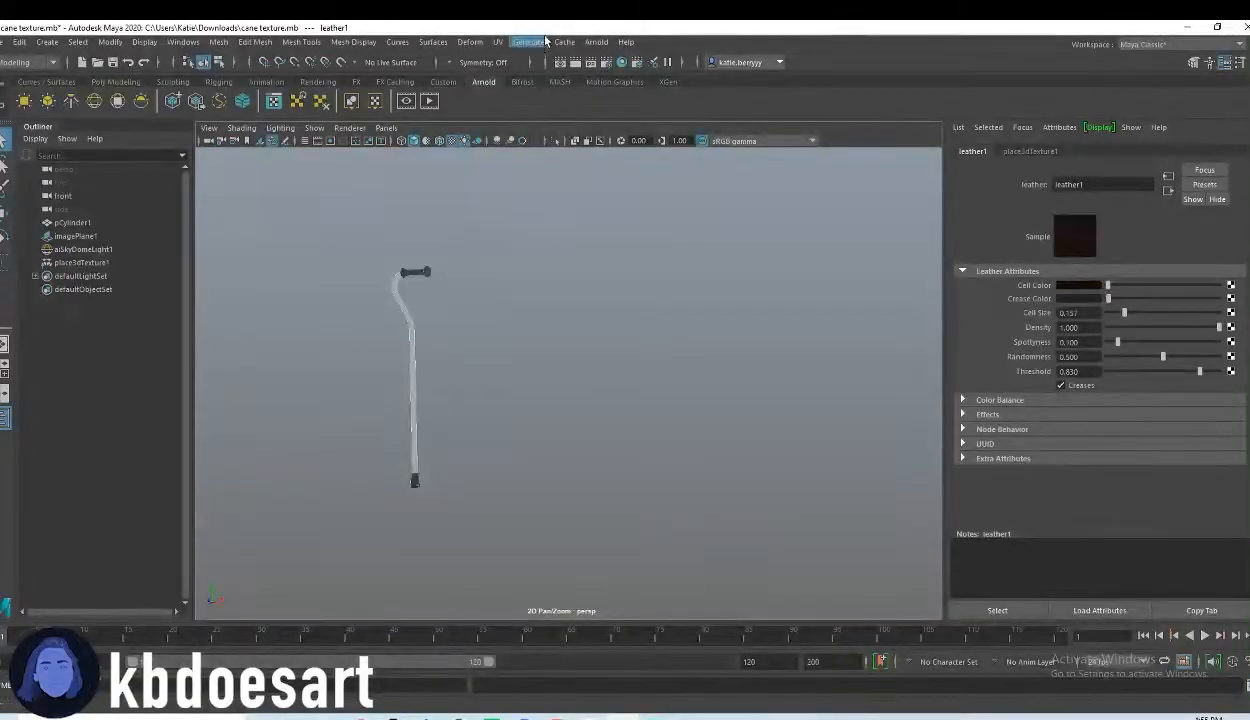
Step: Open the Arnold RenderView with the cane's render and enlarge its window
{"action": "left_click", "coordinate": [597, 42]}
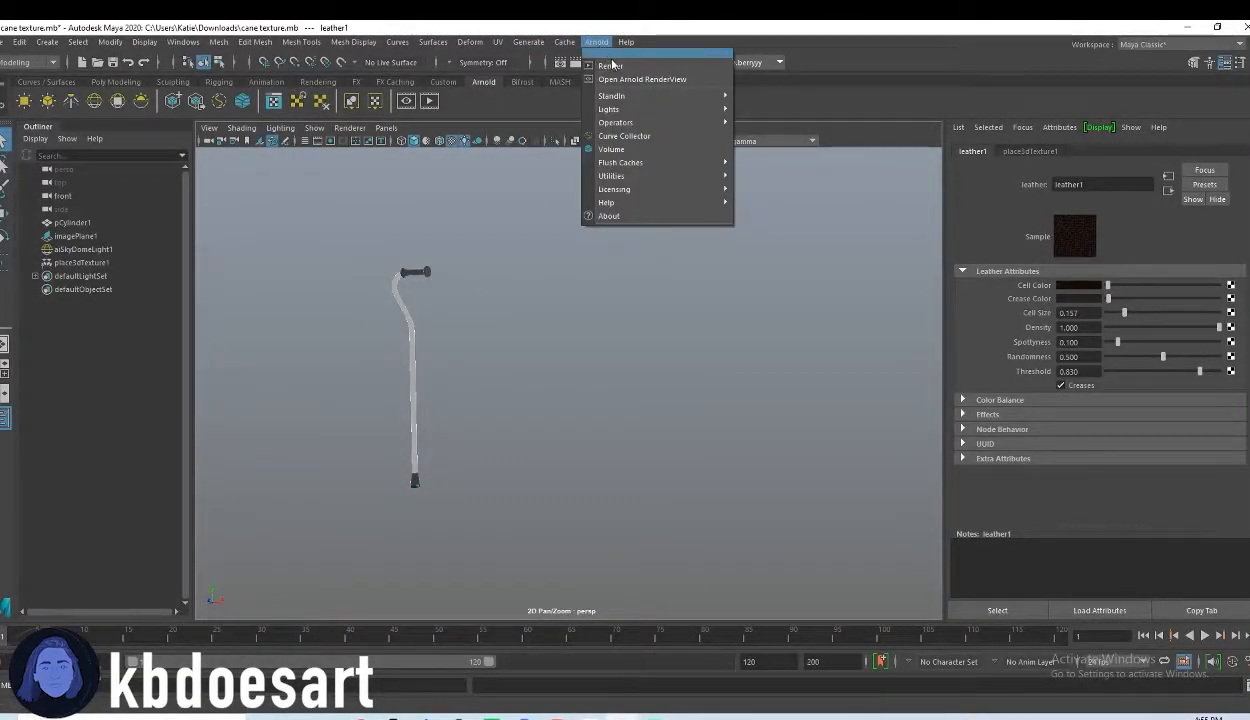
{"action": "left_click", "coordinate": [642, 79]}
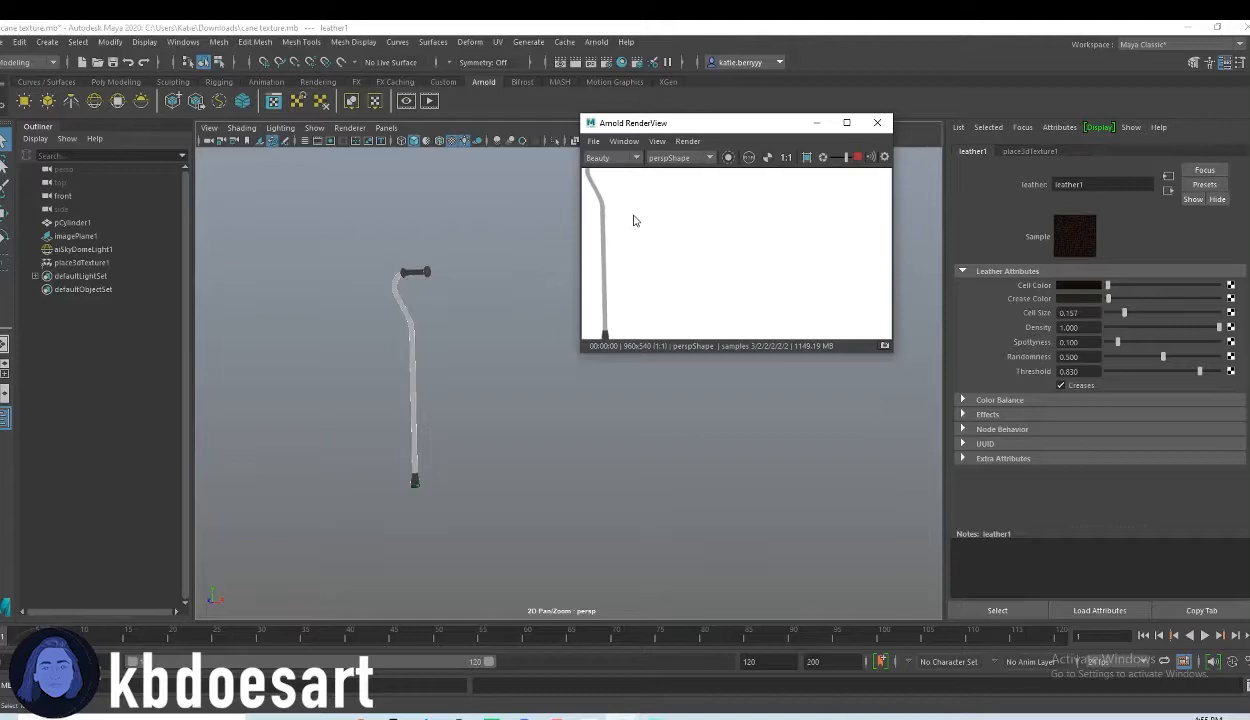
{"action": "middle_click_drag", "start_coordinate": [633, 220], "coordinate": [721, 270]}
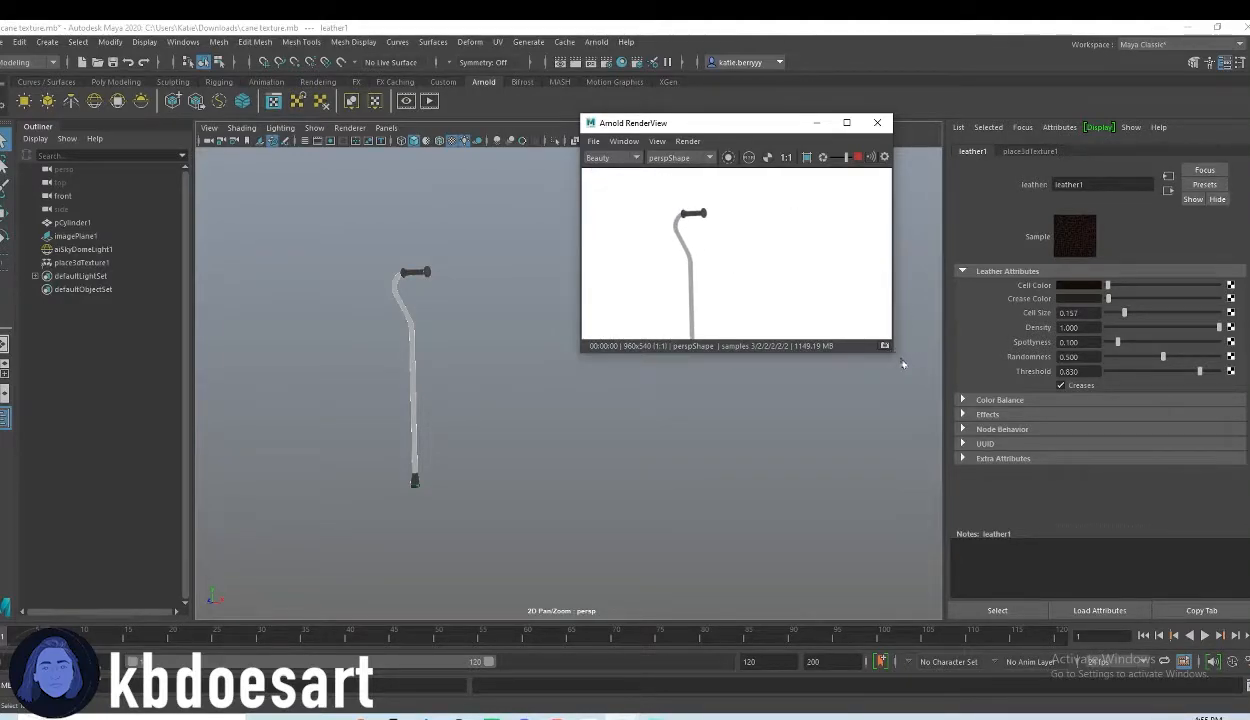
{"action": "left_click_drag", "start_coordinate": [890, 350], "coordinate": [1100, 530]}
Step: Examine the rendered leather grip up close from the perspective camera
{"action": "scroll", "coordinate": [505, 273], "scroll_direction": "up", "scroll_amount": 3}
{"action": "scroll", "coordinate": [477, 296], "scroll_direction": "up", "scroll_amount": 4}
{"action": "middle_click_drag", "start_coordinate": [345, 248], "coordinate": [495, 360], "text": "alt"}
{"action": "left_click_drag", "start_coordinate": [407, 365], "coordinate": [465, 356], "text": "alt"}
{"action": "right_click_drag", "start_coordinate": [525, 349], "coordinate": [634, 352], "text": "alt"}
{"action": "middle_click_drag", "start_coordinate": [392, 259], "coordinate": [398, 331], "text": "alt"}
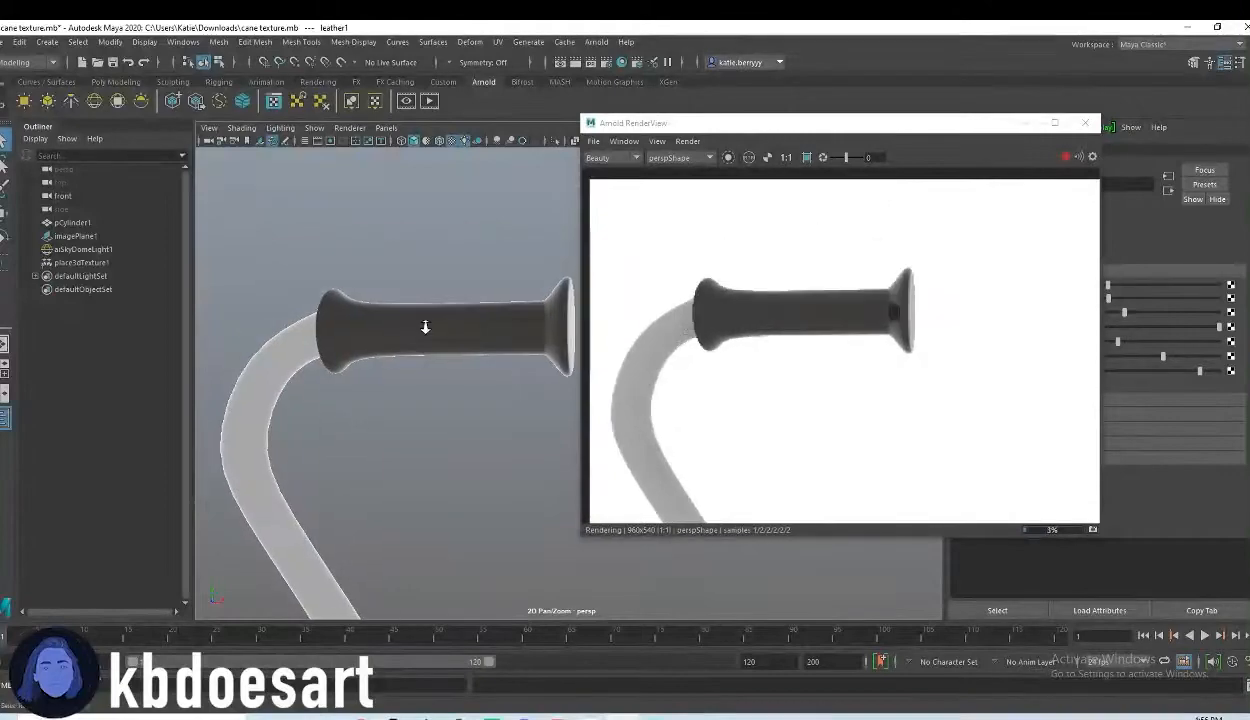
Step: Move the Arnold RenderView clear of the leather attributes and frame the whole handle grip in the viewport and render
{"action": "right_click_drag", "start_coordinate": [398, 332], "coordinate": [524, 321], "text": "alt"}
{"action": "right_click_drag", "start_coordinate": [351, 312], "coordinate": [290, 305], "text": "alt"}
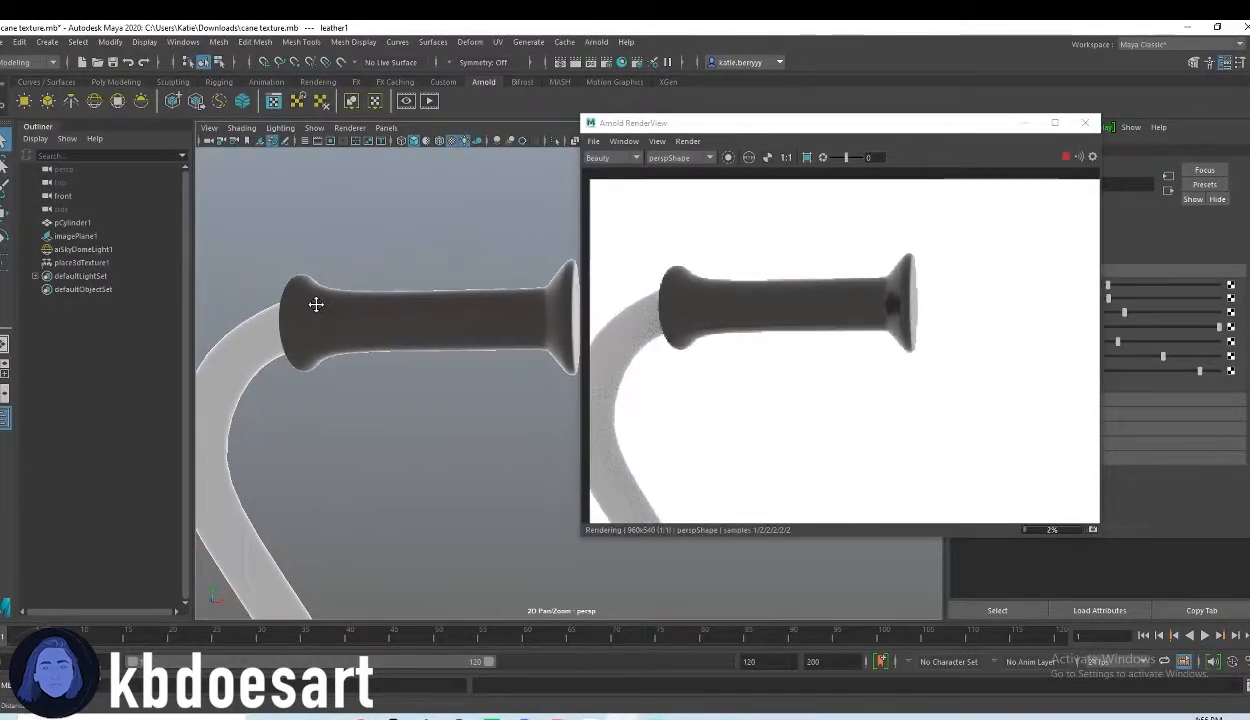
{"action": "middle_click_drag", "start_coordinate": [316, 304], "coordinate": [356, 305], "text": "alt"}
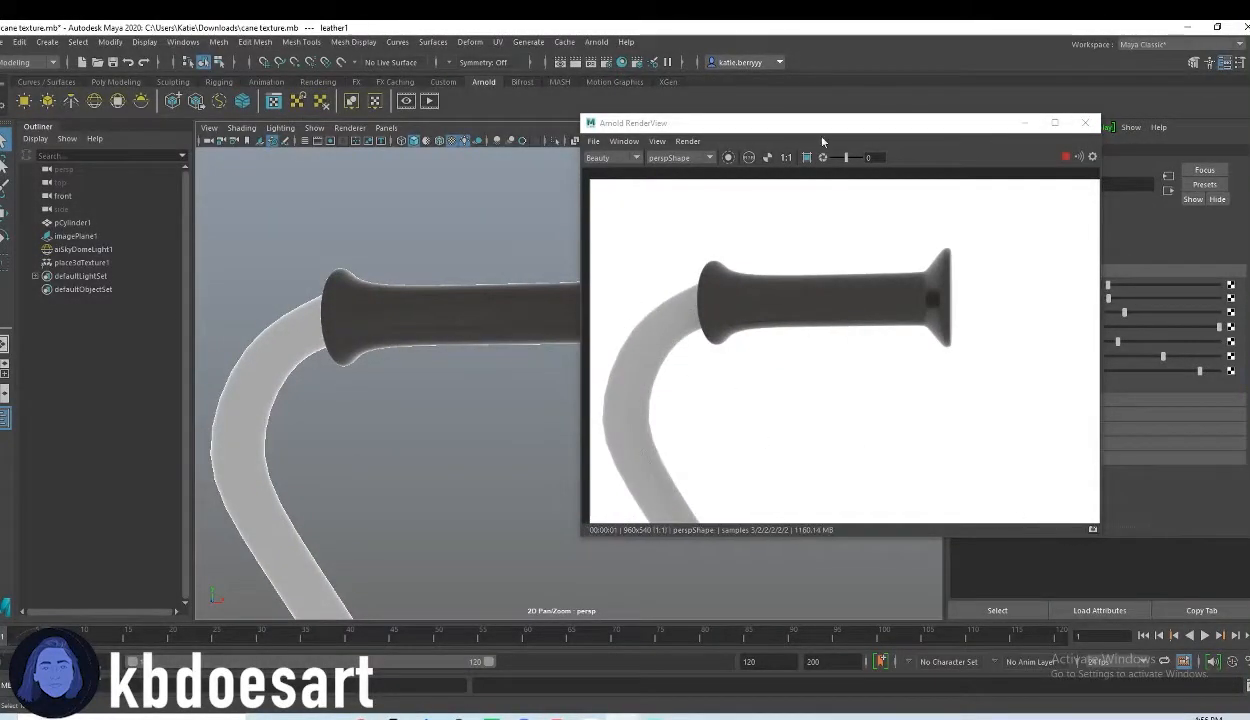
{"action": "left_click_drag", "start_coordinate": [943, 127], "coordinate": [861, 133]}
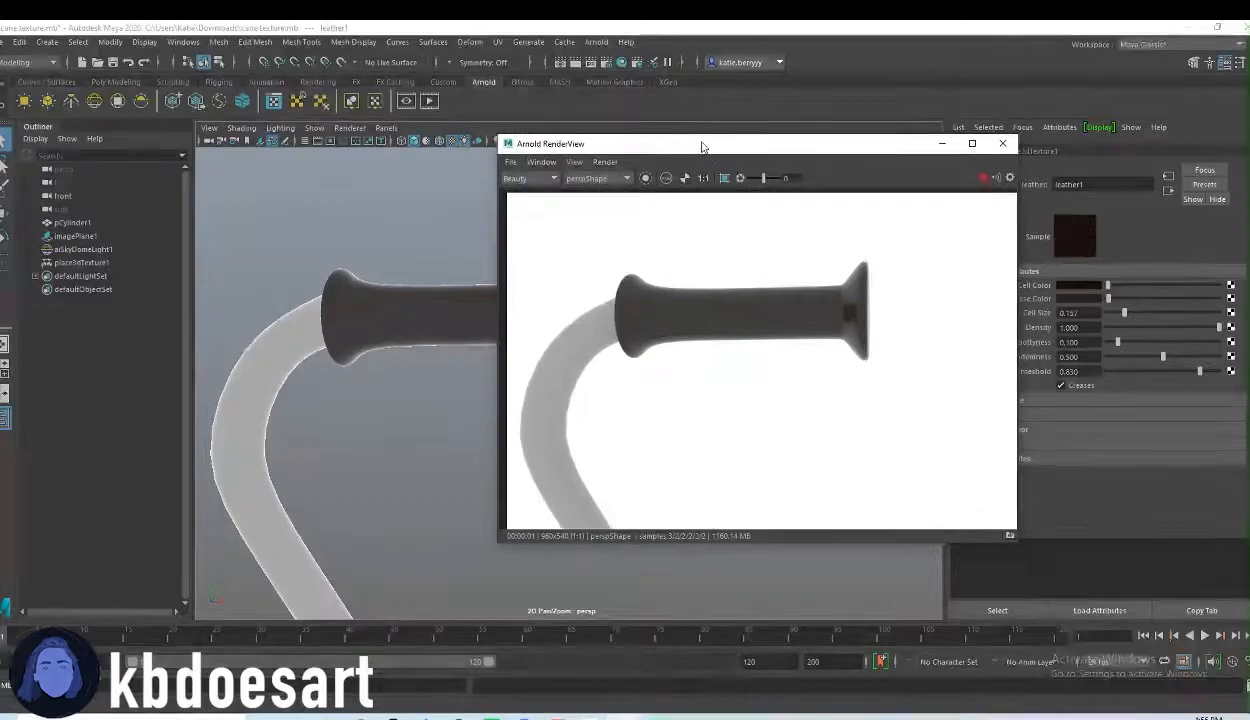
{"action": "left_click_drag", "start_coordinate": [701, 131], "coordinate": [206, 117]}
{"action": "left_click_drag", "start_coordinate": [649, 353], "coordinate": [803, 346], "text": "alt"}
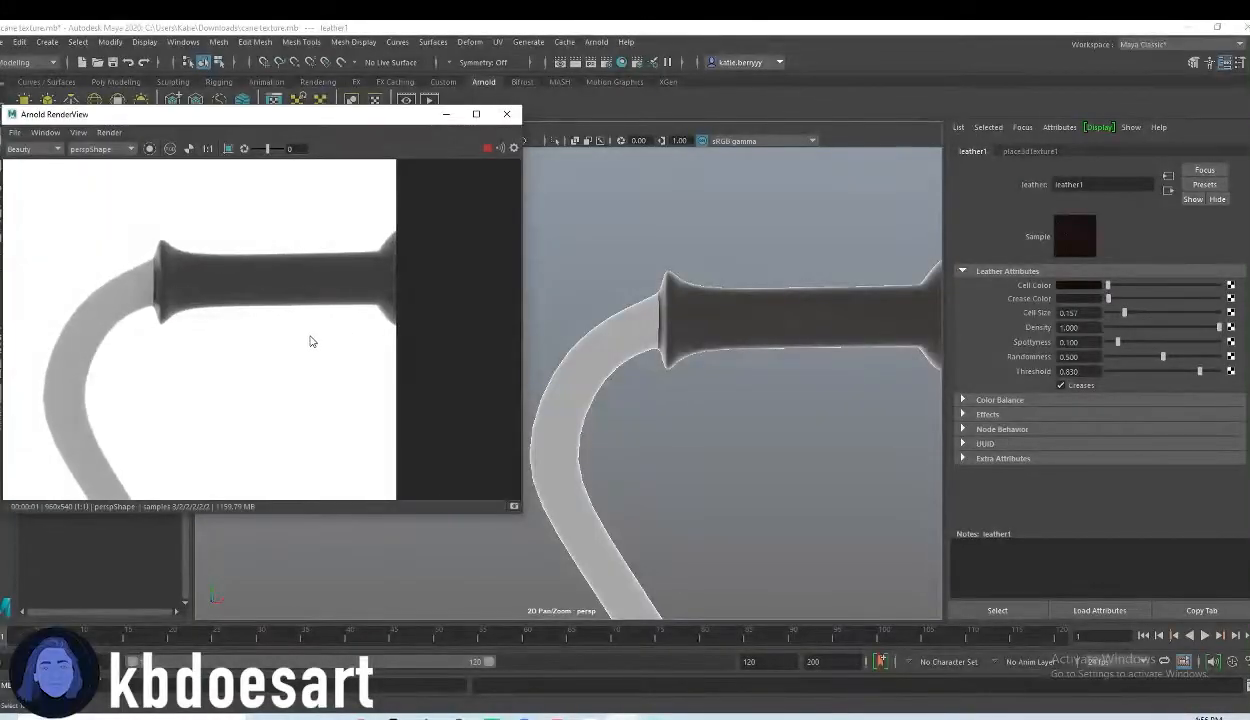
{"action": "middle_click_drag", "start_coordinate": [800, 388], "coordinate": [703, 385], "text": "alt"}
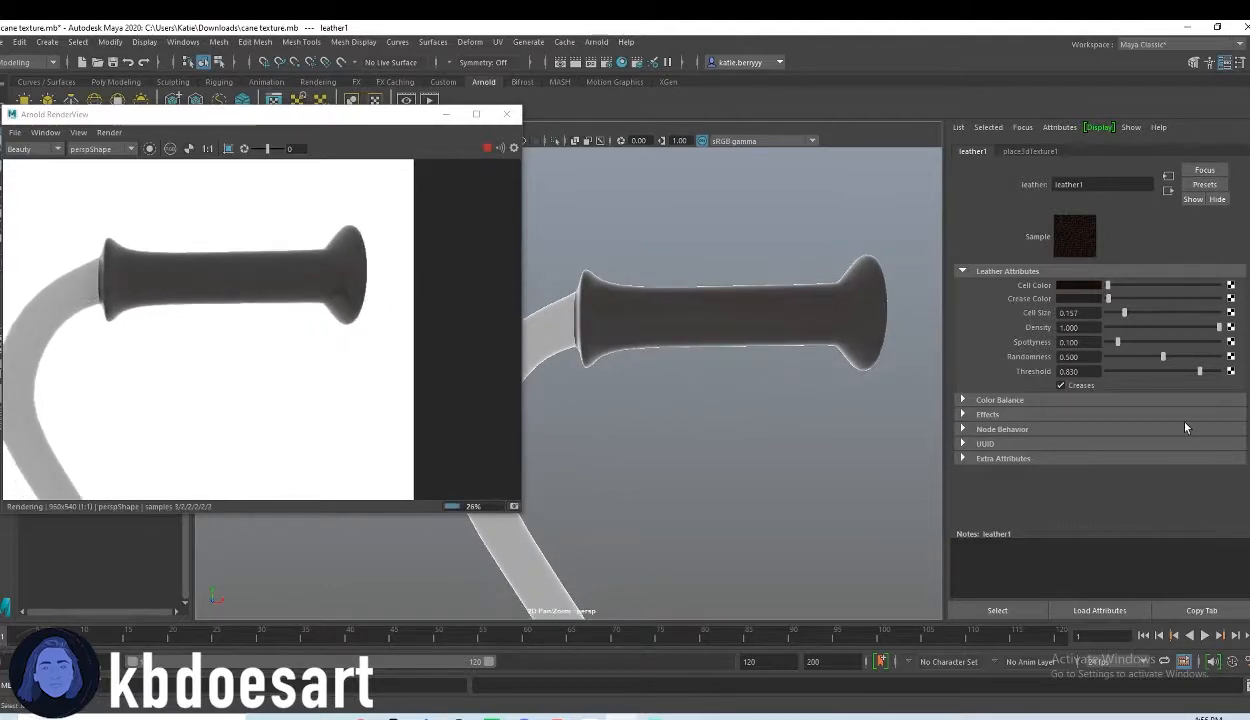
Step: Lighten the leather texture's crease color slightly and darken its cell color to black
{"action": "left_click_drag", "start_coordinate": [1107, 298], "coordinate": [1117, 300]}
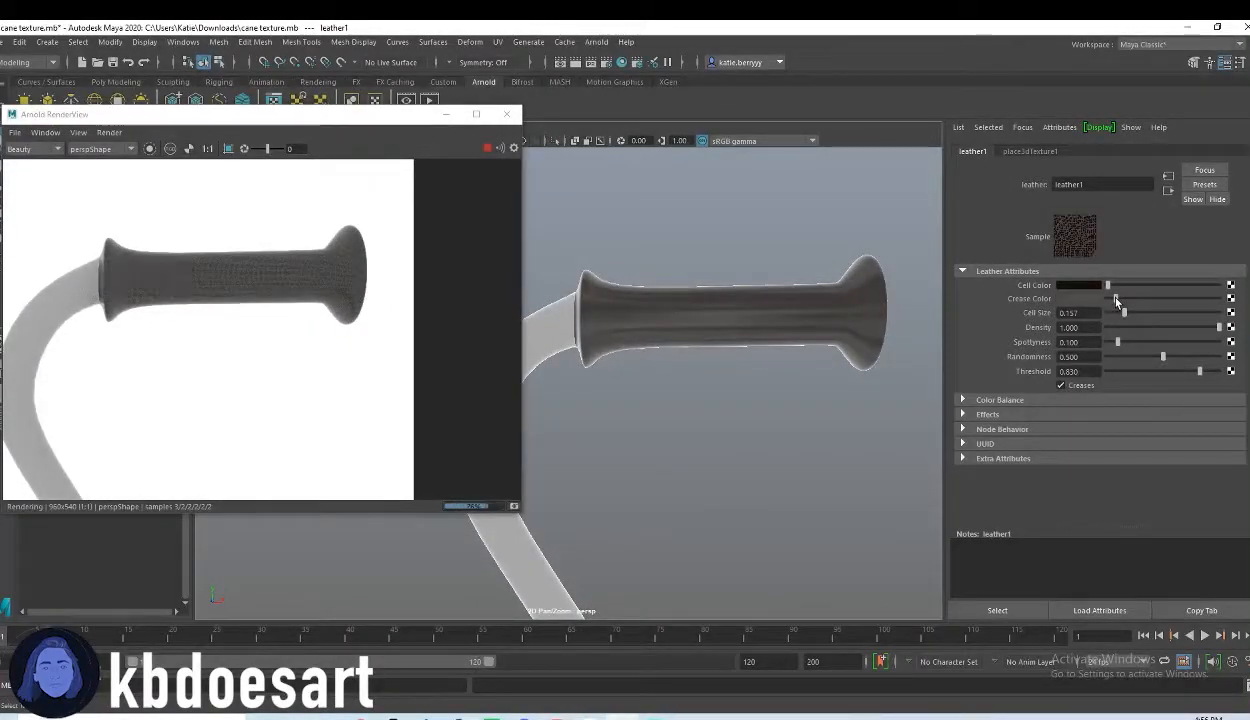
{"action": "left_click_drag", "start_coordinate": [1116, 300], "coordinate": [1110, 303]}
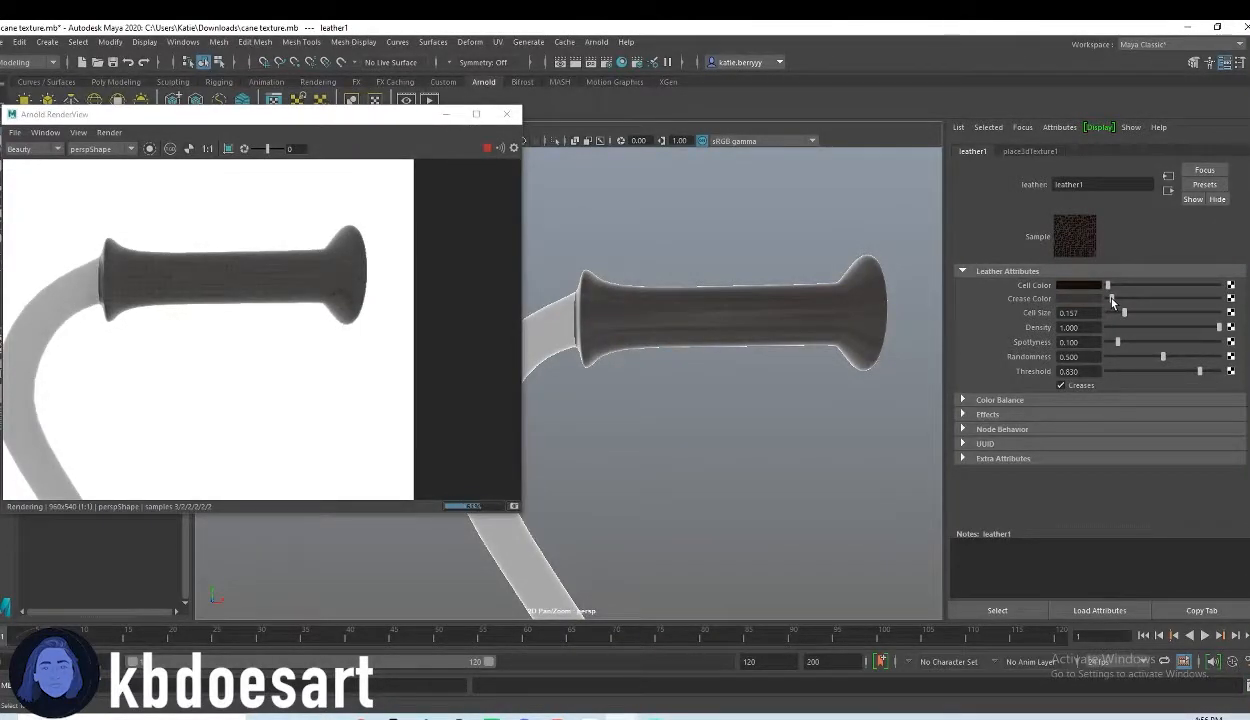
{"action": "left_click_drag", "start_coordinate": [1108, 287], "coordinate": [1141, 314]}
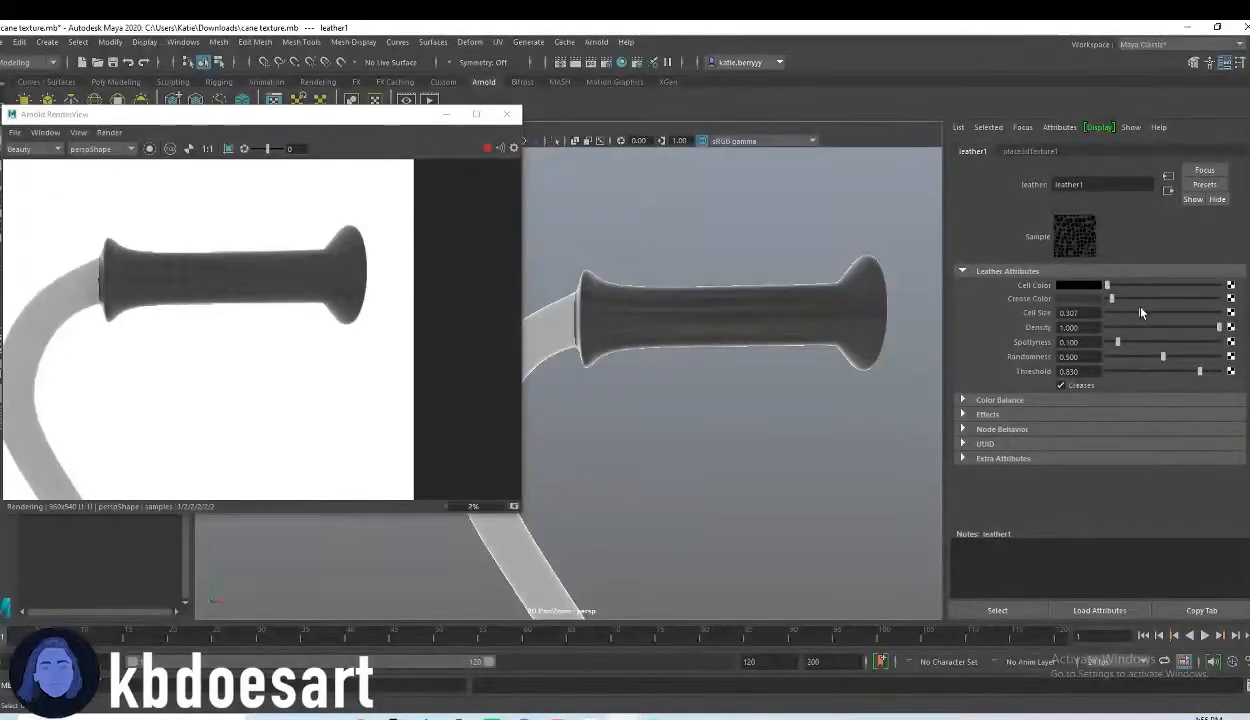
Step: Set the leather texture's cell size to 0.398, comparing larger and smaller values in the live render
{"action": "left_click_drag", "start_coordinate": [1146, 318], "coordinate": [1163, 315]}
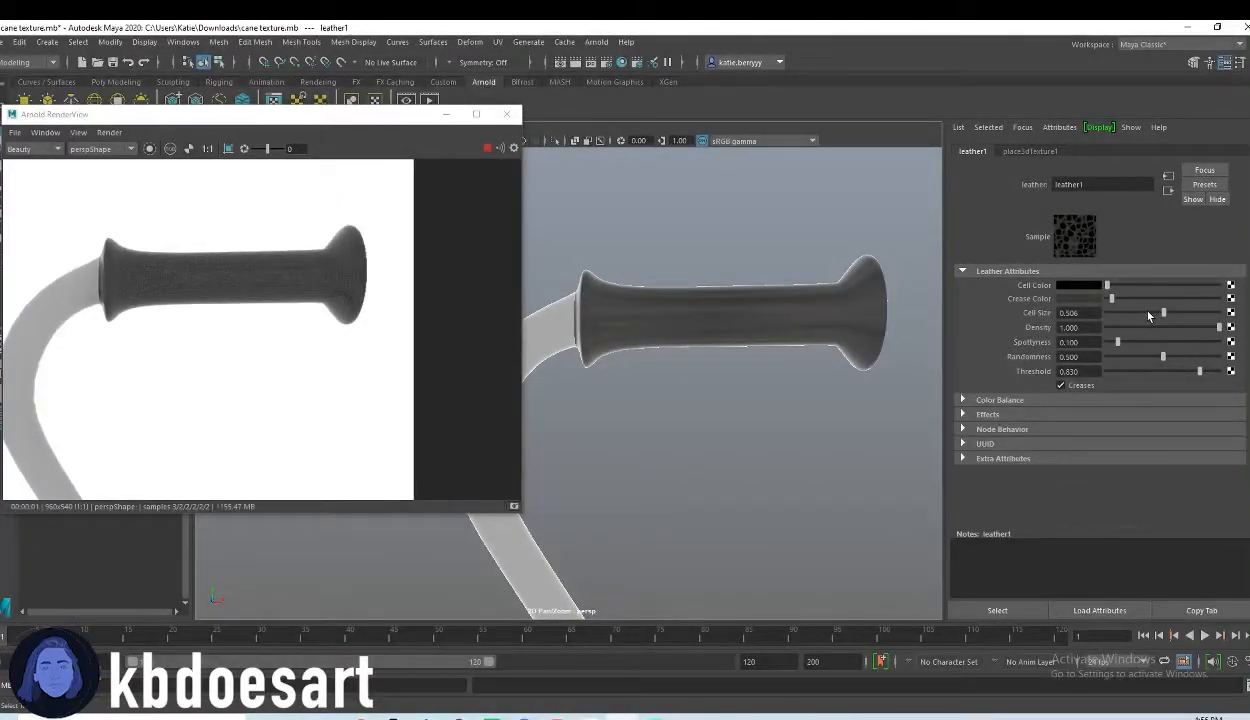
{"action": "left_click", "coordinate": [1148, 316]}
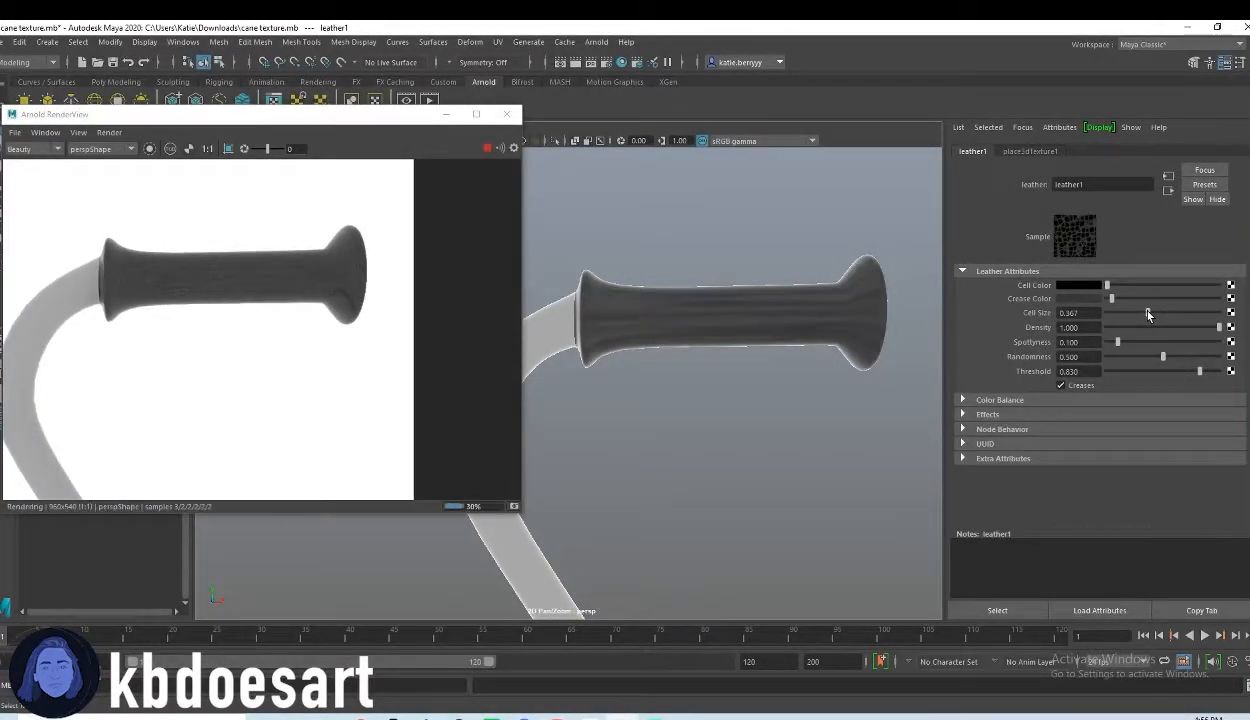
{"action": "left_click", "coordinate": [1157, 316]}
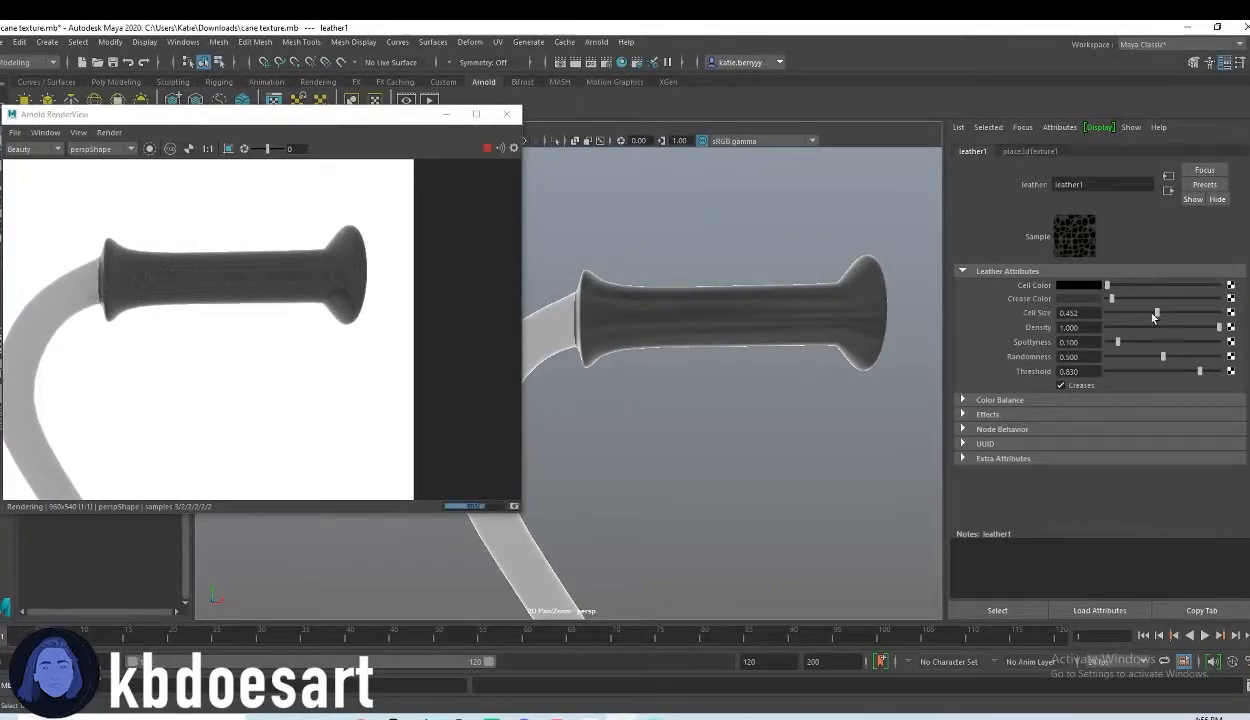
{"action": "left_click", "coordinate": [1151, 316]}
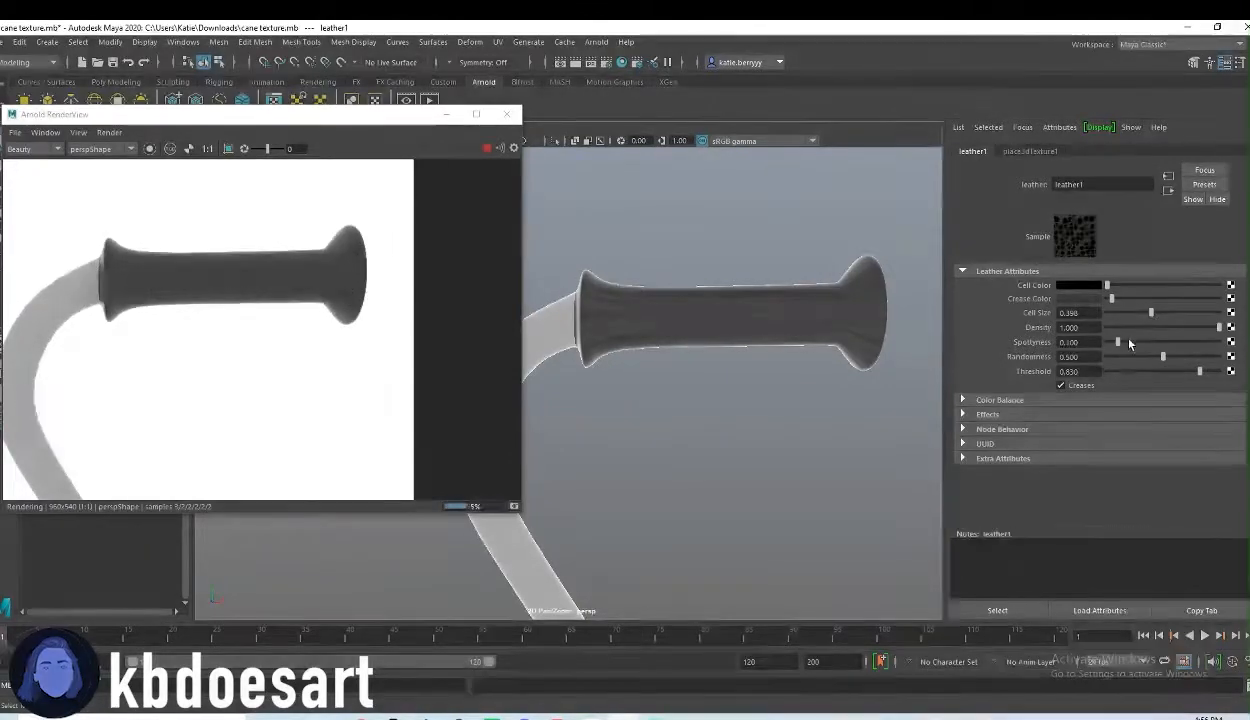
Step: Set the leather texture's randomness to 0.608 and its threshold to 0.765
{"action": "left_click", "coordinate": [1132, 357]}
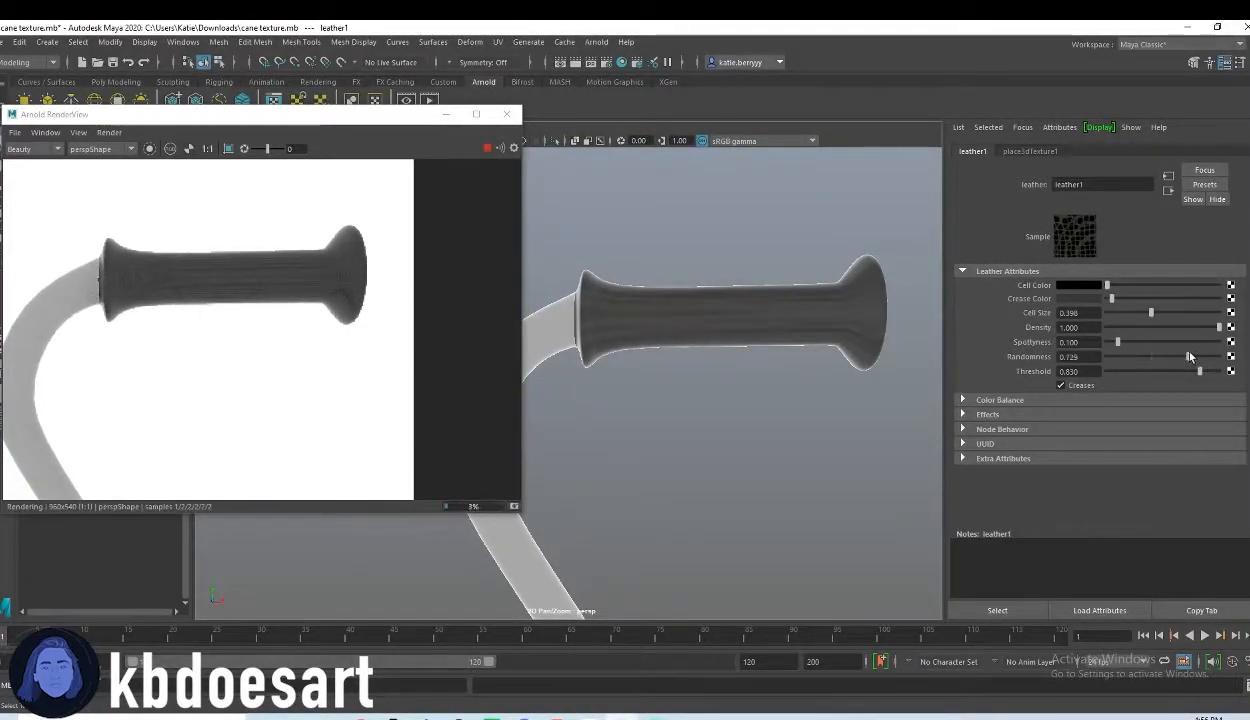
{"action": "left_click", "coordinate": [1175, 357]}
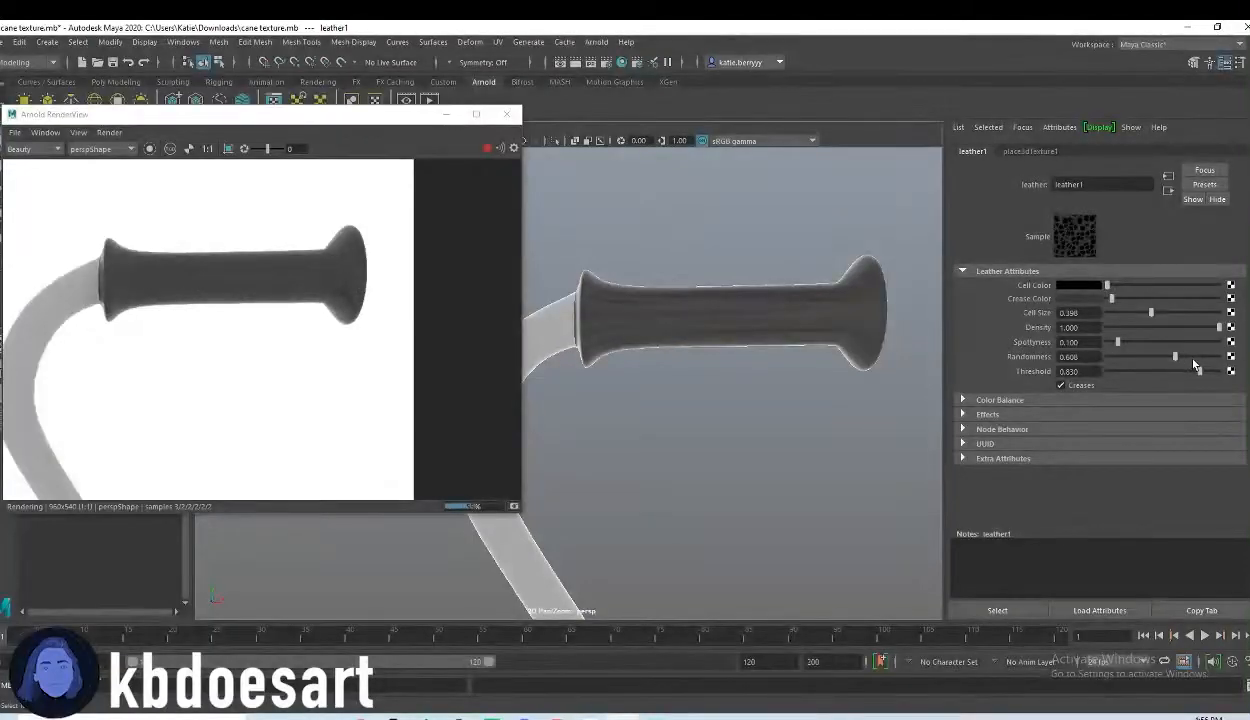
{"action": "left_click", "coordinate": [1213, 371]}
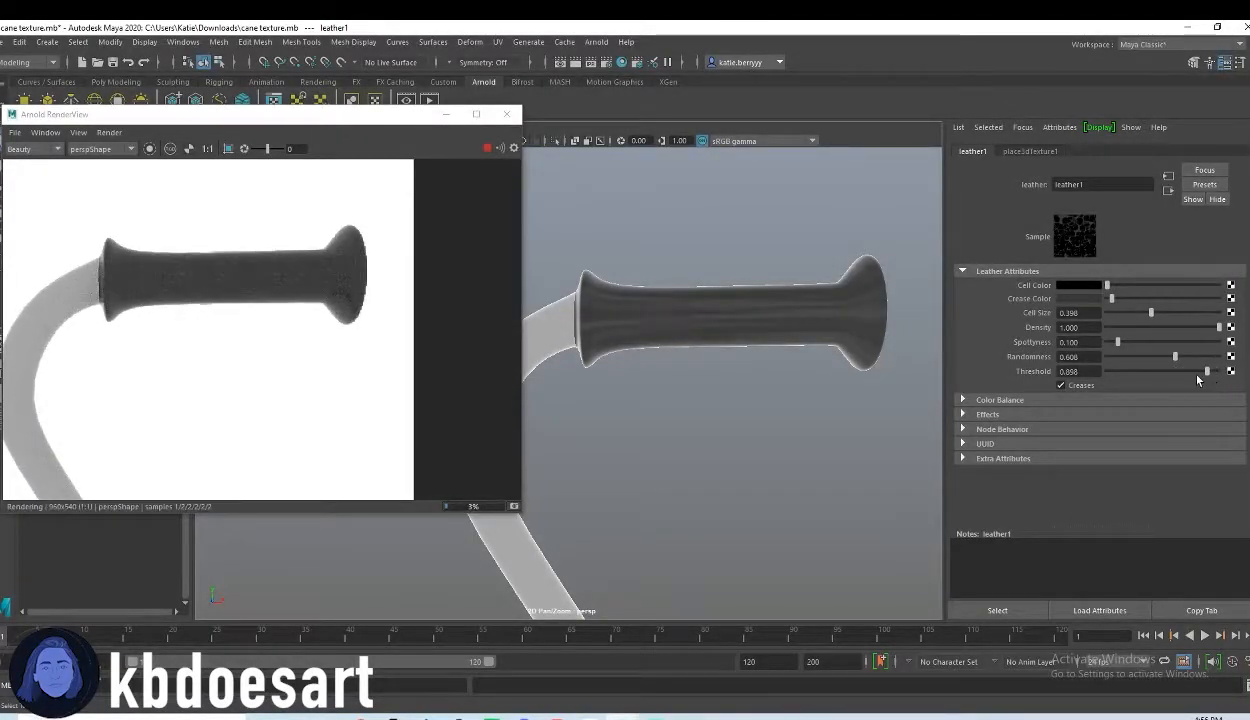
{"action": "left_click", "coordinate": [1177, 371]}
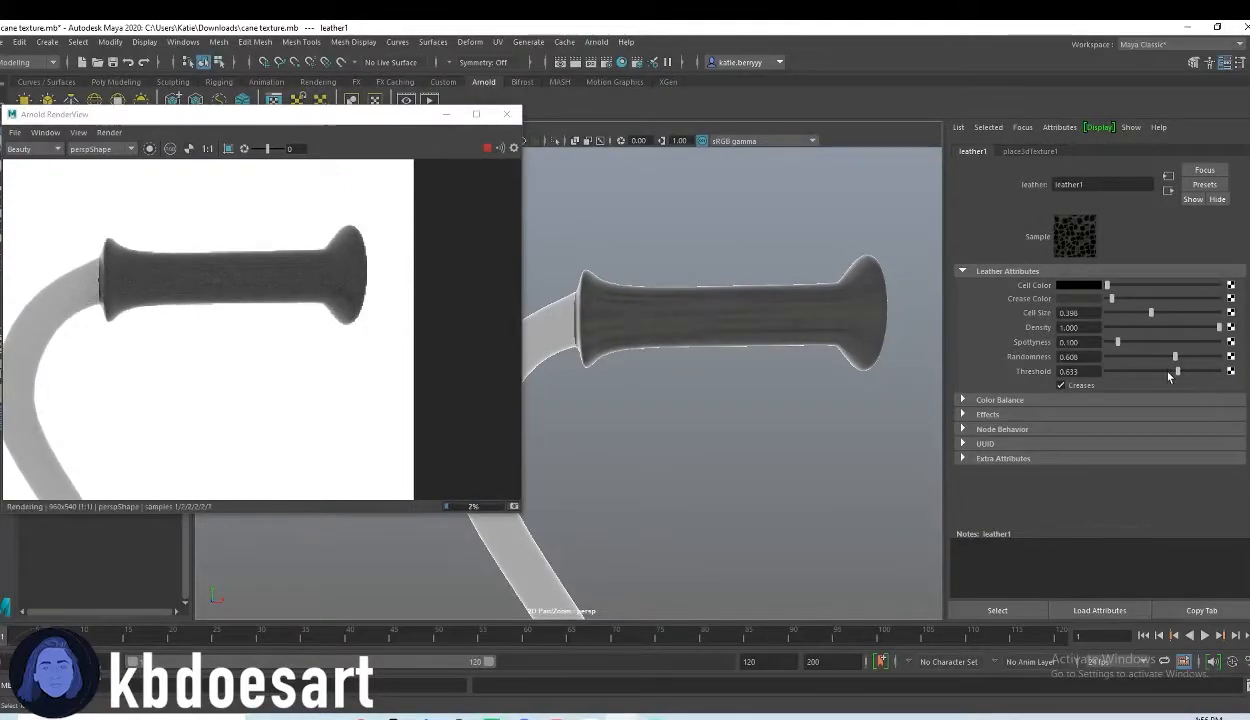
{"action": "left_click", "coordinate": [1192, 371]}
Step: Try a density of 0 on the leather texture, restore it to 1.000, and set the randomness to 0.590
{"action": "left_click", "coordinate": [1211, 327]}
{"action": "left_click_drag", "start_coordinate": [1212, 338], "coordinate": [1240, 350]}
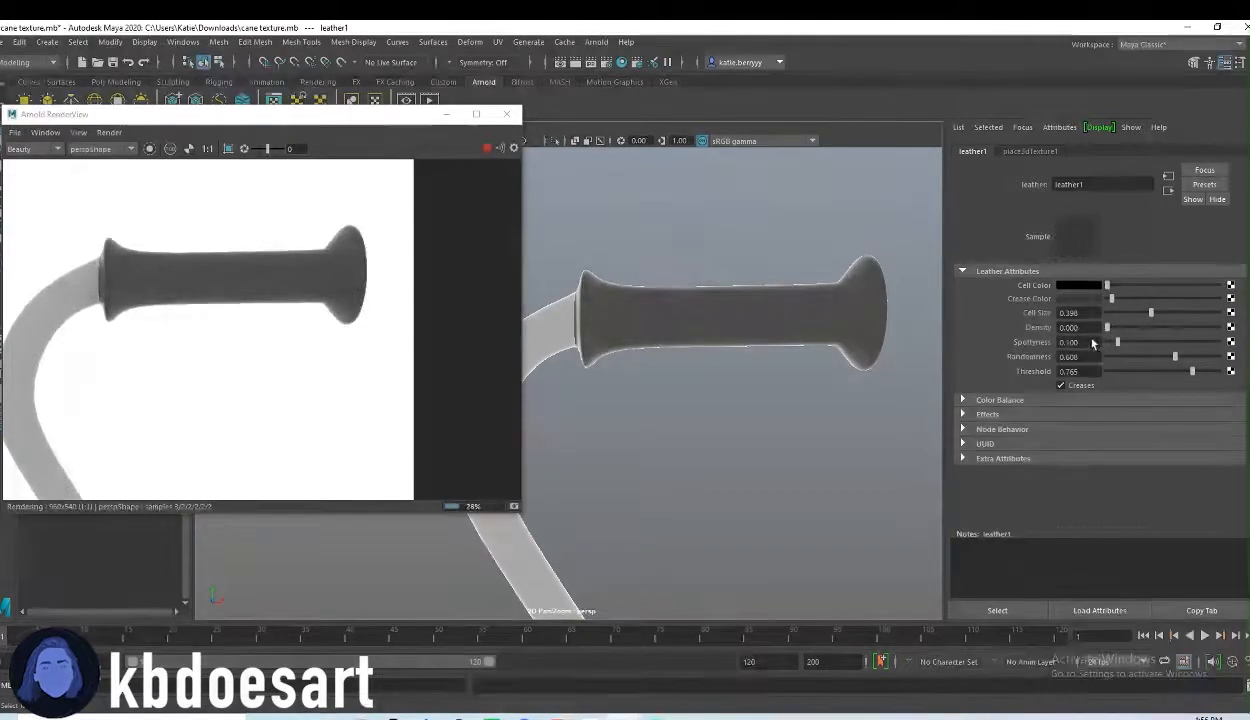
{"action": "left_click", "coordinate": [1207, 356]}
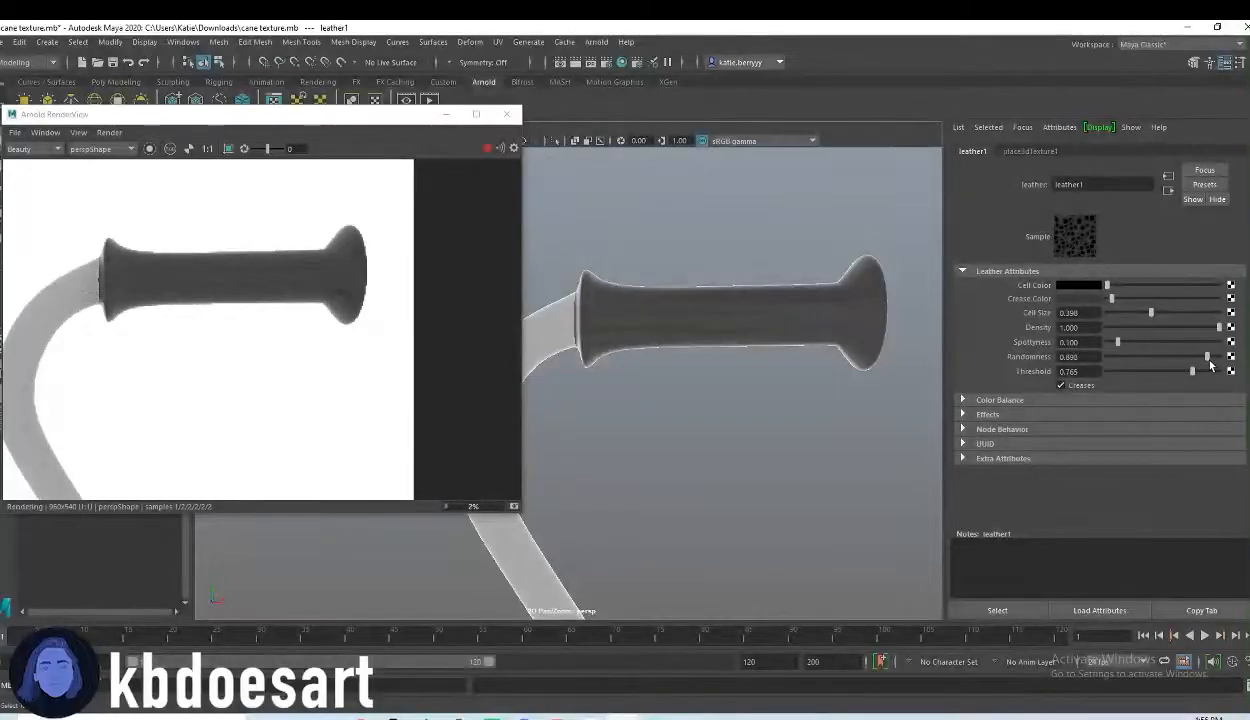
{"action": "left_click_drag", "start_coordinate": [1209, 362], "coordinate": [1197, 368]}
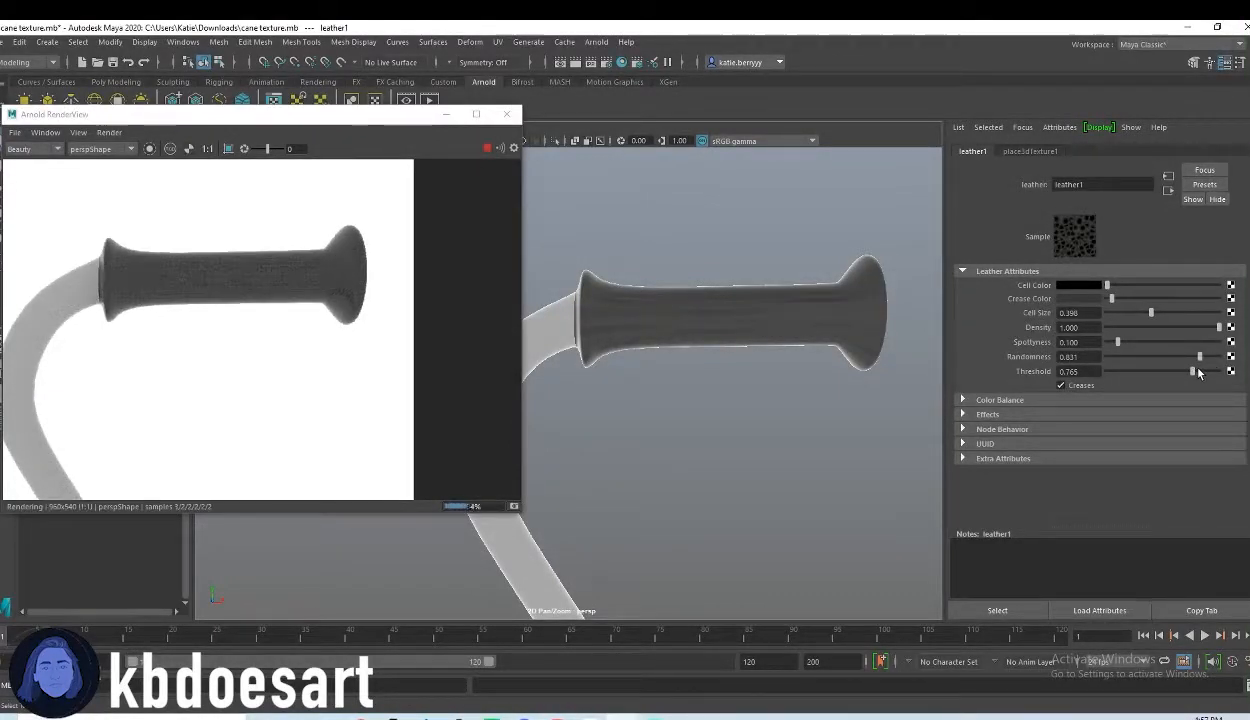
{"action": "left_click", "coordinate": [1173, 356]}
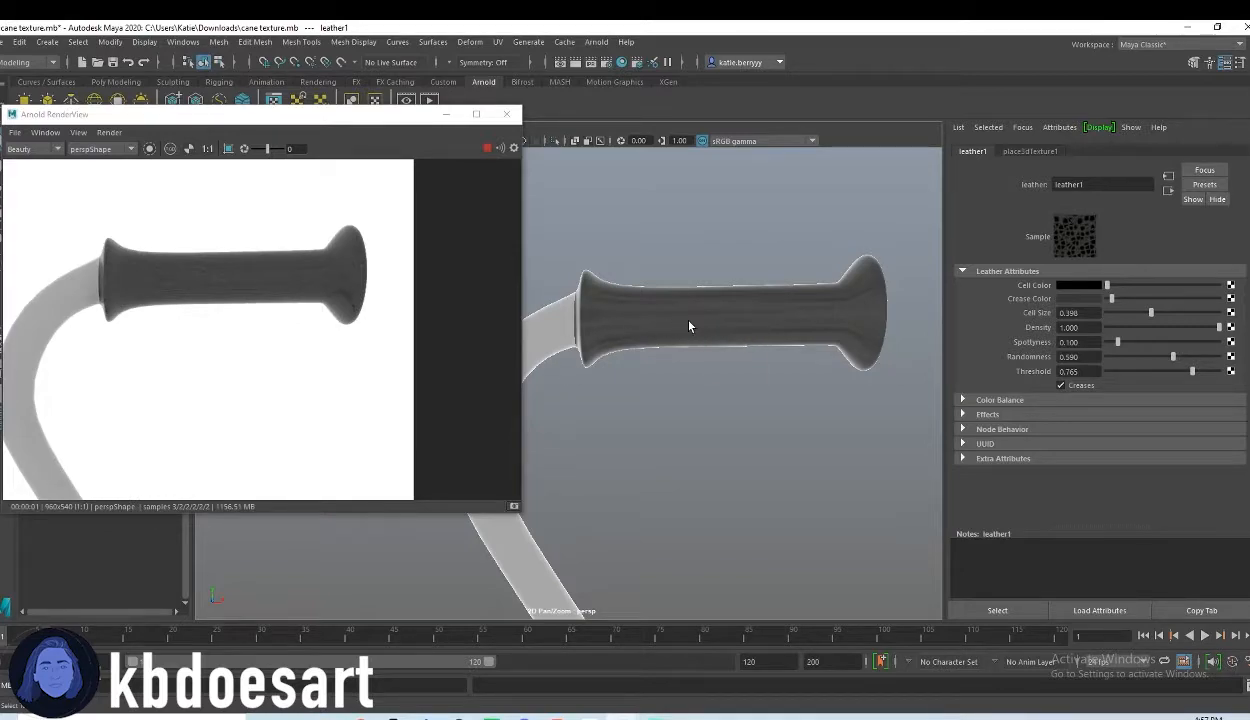
Step: Show the whole cane in an enlarged side view and switch it to face selection
{"action": "key", "text": "space"}
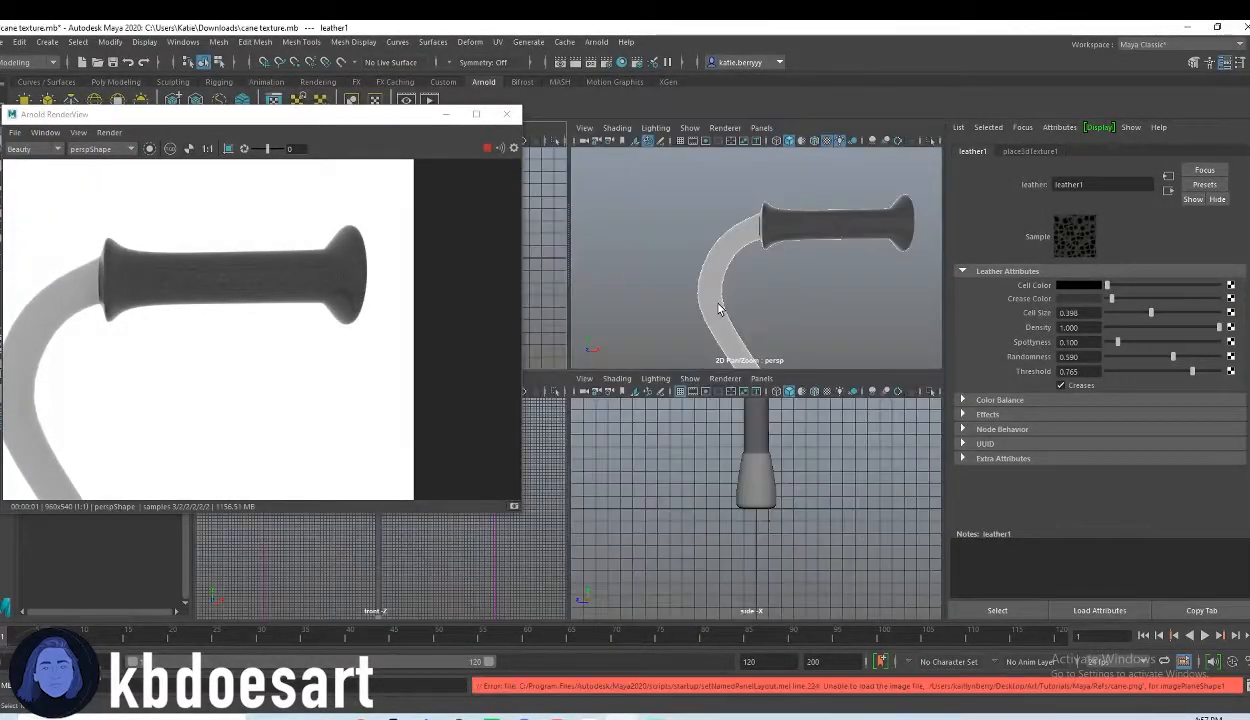
{"action": "key", "text": "space"}
{"action": "right_click_drag", "start_coordinate": [755, 330], "coordinate": [410, 330], "text": "alt"}
{"action": "middle_click_drag", "start_coordinate": [722, 250], "coordinate": [786, 356], "text": "alt"}
{"action": "right_click_drag", "start_coordinate": [786, 356], "coordinate": [680, 311], "text": "alt"}
{"action": "middle_click_drag", "start_coordinate": [680, 311], "coordinate": [695, 421], "text": "alt"}
{"action": "right_click_drag", "start_coordinate": [695, 421], "coordinate": [689, 377], "text": "alt"}
{"action": "key", "text": "super"}
{"action": "right_click", "coordinate": [629, 250]}
{"action": "right_click_drag", "start_coordinate": [629, 250], "coordinate": [642, 279]}
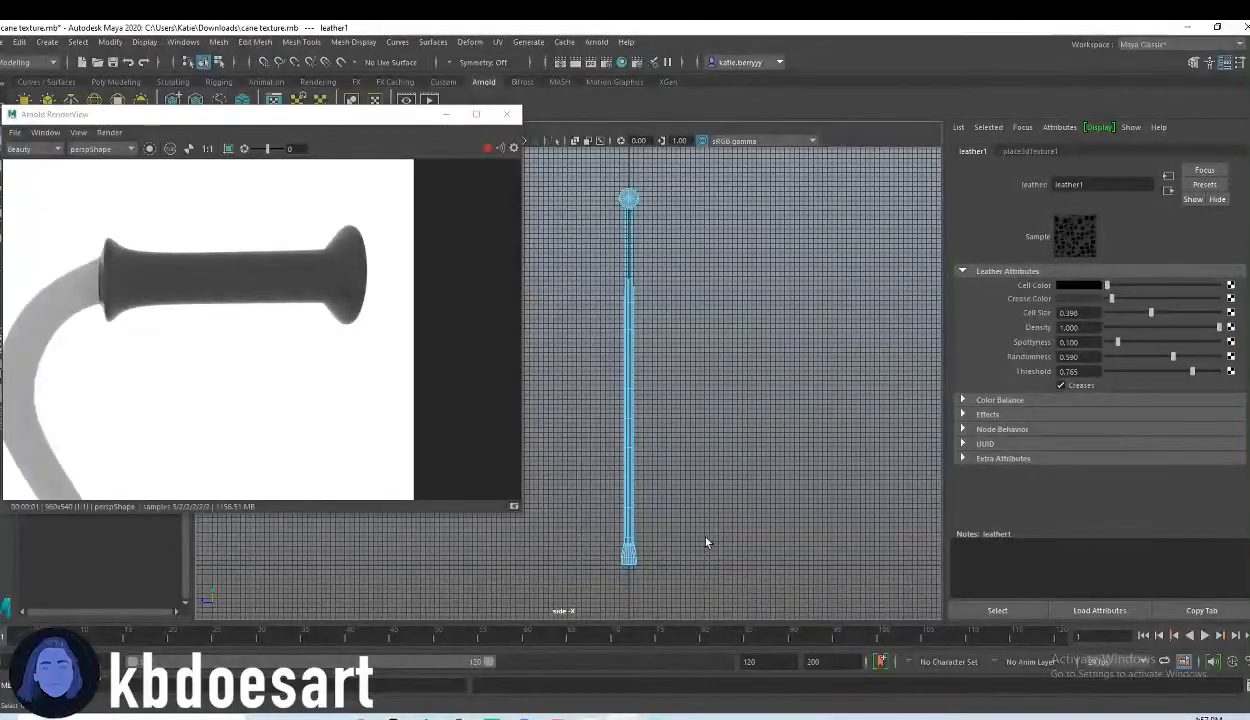
Step: Select the cane shaft's faces in the side view, including the band just above the tip
{"action": "left_click_drag", "start_coordinate": [706, 531], "coordinate": [562, 205]}
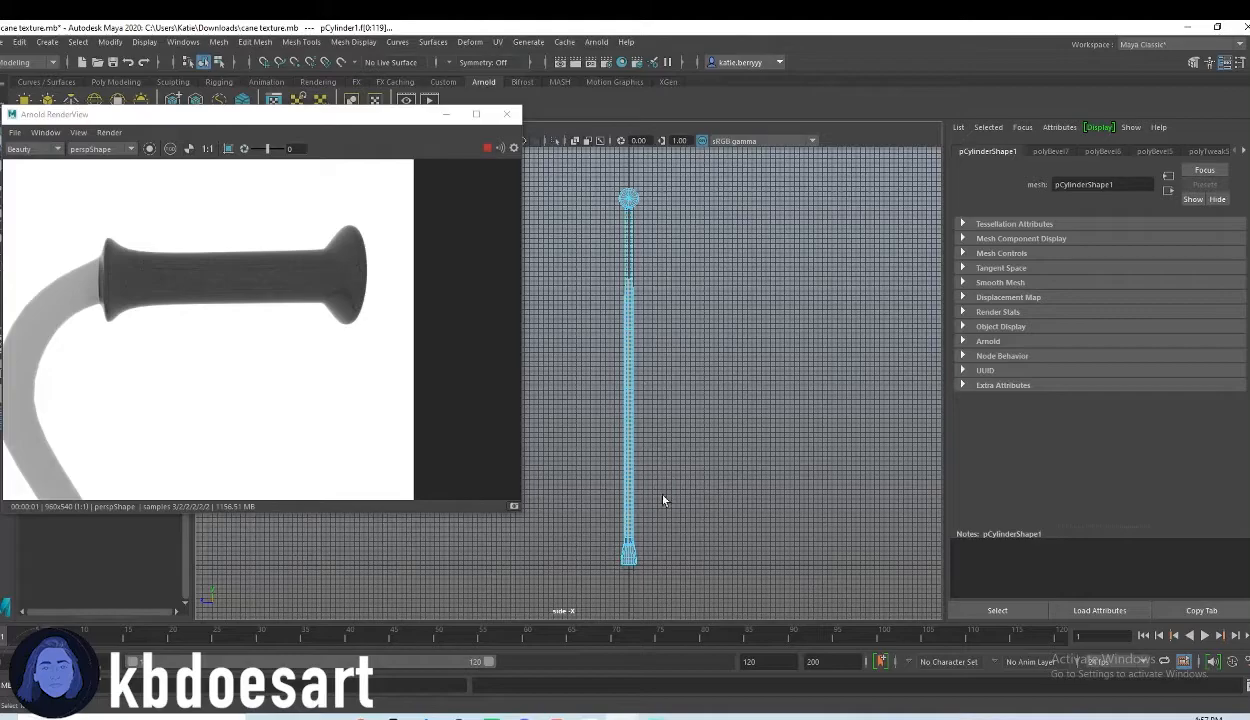
{"action": "scroll", "coordinate": [859, 502], "scroll_direction": "up", "scroll_amount": 5}
{"action": "middle_click_drag", "start_coordinate": [752, 520], "coordinate": [605, 354], "text": "alt"}
{"action": "scroll", "coordinate": [620, 320], "scroll_direction": "up", "scroll_amount": 5}
{"action": "middle_click_drag", "start_coordinate": [636, 261], "coordinate": [630, 424], "text": "alt"}
{"action": "scroll", "coordinate": [731, 376], "scroll_direction": "up", "scroll_amount": 2}
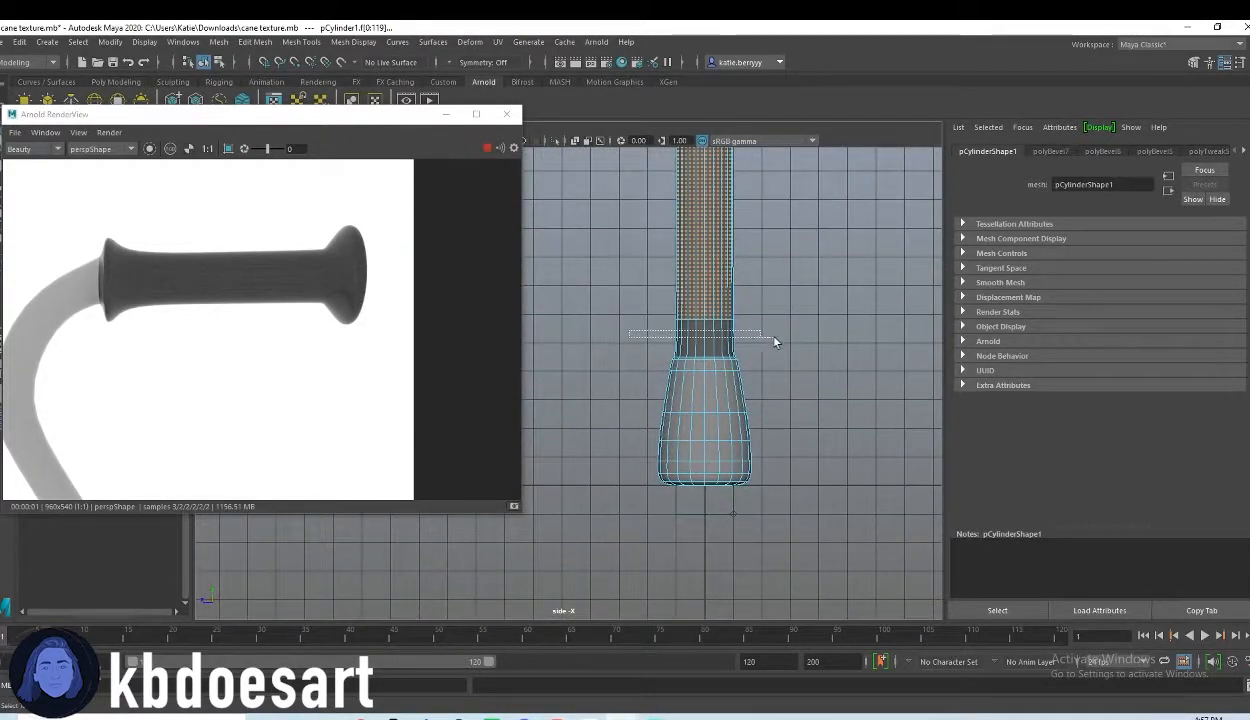
{"action": "left_click_drag", "start_coordinate": [776, 342], "coordinate": [778, 342], "text": "shift"}
Step: Shrink the render window and complete the shaft's face selection along the curved neck up to the grip in the front view
{"action": "middle_click_drag", "start_coordinate": [748, 230], "coordinate": [766, 440], "text": "alt"}
{"action": "middle_click_drag", "start_coordinate": [751, 250], "coordinate": [730, 434], "text": "alt"}
{"action": "middle_click_drag", "start_coordinate": [712, 270], "coordinate": [720, 367], "text": "alt"}
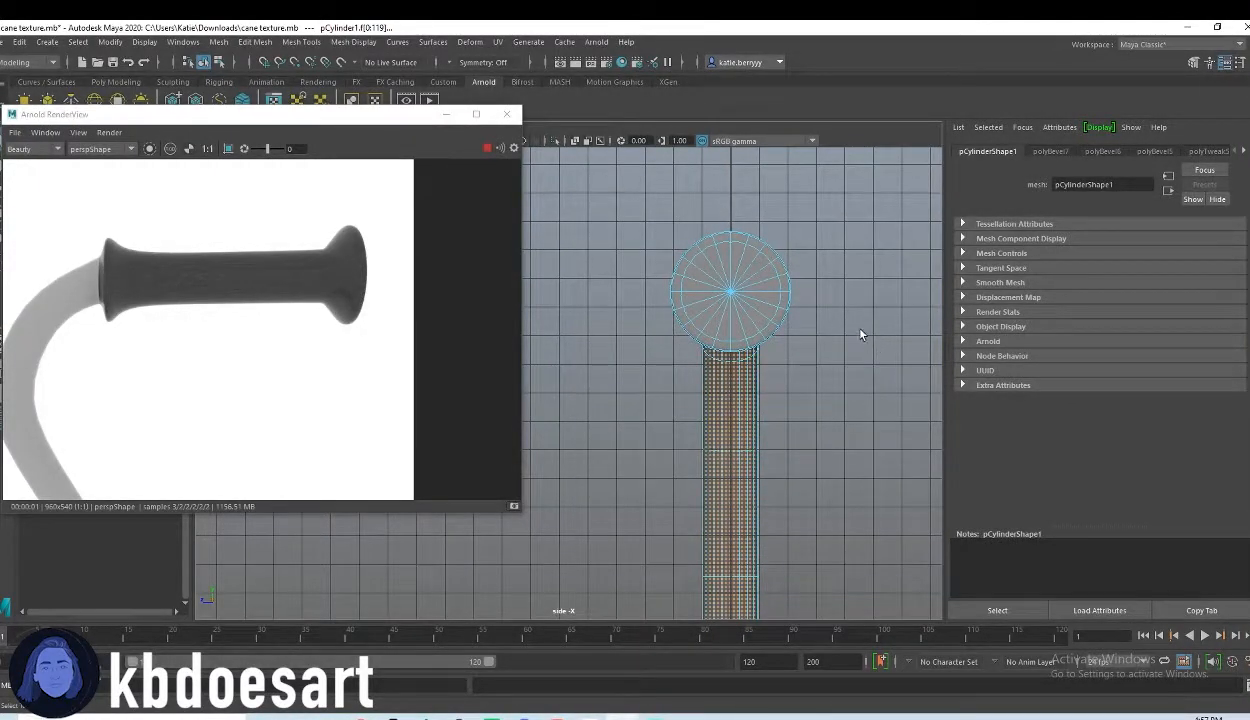
{"action": "key", "text": "space"}
{"action": "key", "text": "space"}
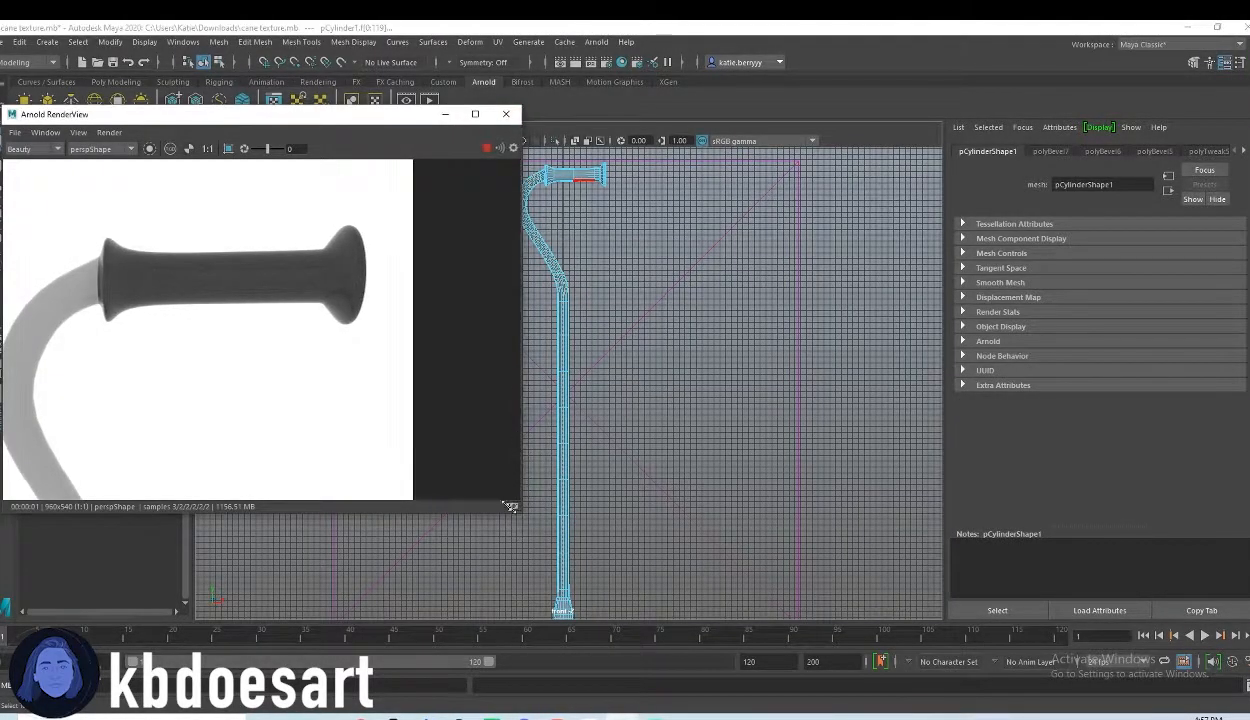
{"action": "left_click_drag", "start_coordinate": [518, 509], "coordinate": [405, 441]}
{"action": "middle_click_drag", "start_coordinate": [543, 222], "coordinate": [603, 358], "text": "alt"}
{"action": "right_click_drag", "start_coordinate": [603, 358], "coordinate": [920, 320], "text": "alt"}
{"action": "middle_click_drag", "start_coordinate": [703, 270], "coordinate": [675, 520], "text": "alt"}
{"action": "right_click_drag", "start_coordinate": [675, 520], "coordinate": [1000, 382], "text": "alt"}
{"action": "middle_click_drag", "start_coordinate": [784, 382], "coordinate": [715, 388], "text": "alt"}
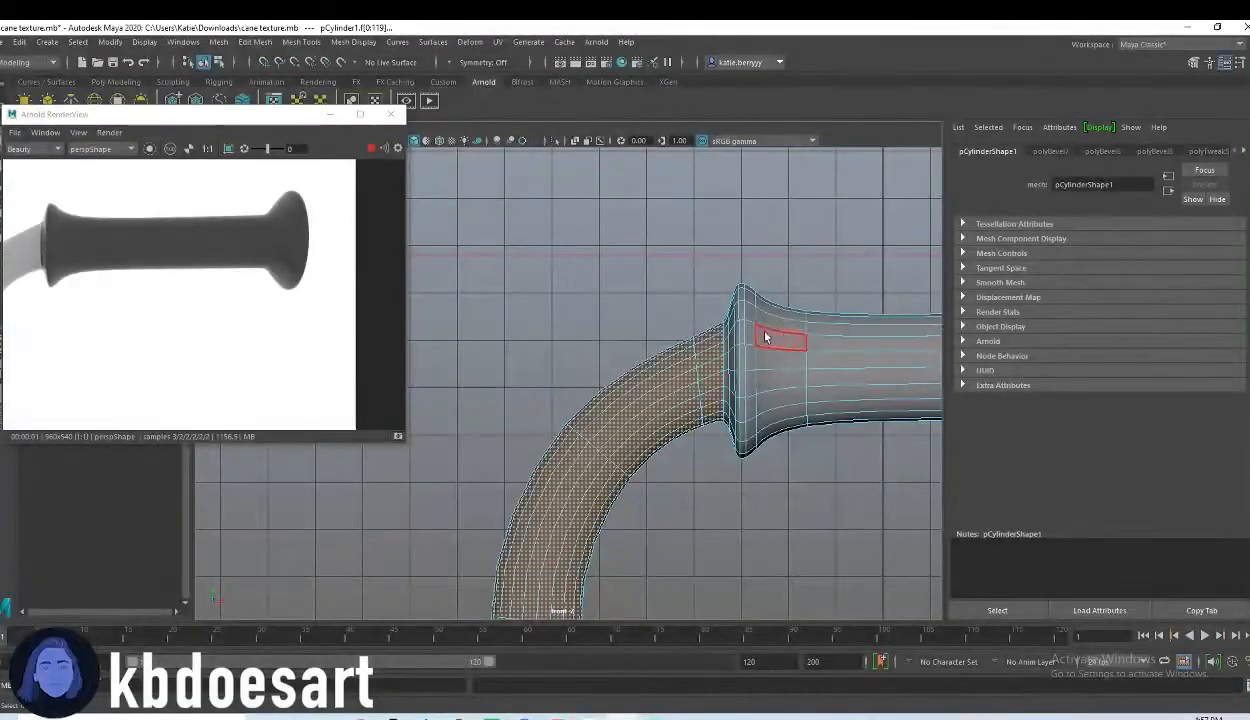
Step: Display the front view with textures and all lights, and check where the face selection meets the grip and tip
{"action": "key", "text": "5"}
{"action": "key", "text": "6"}
{"action": "key", "text": "7"}
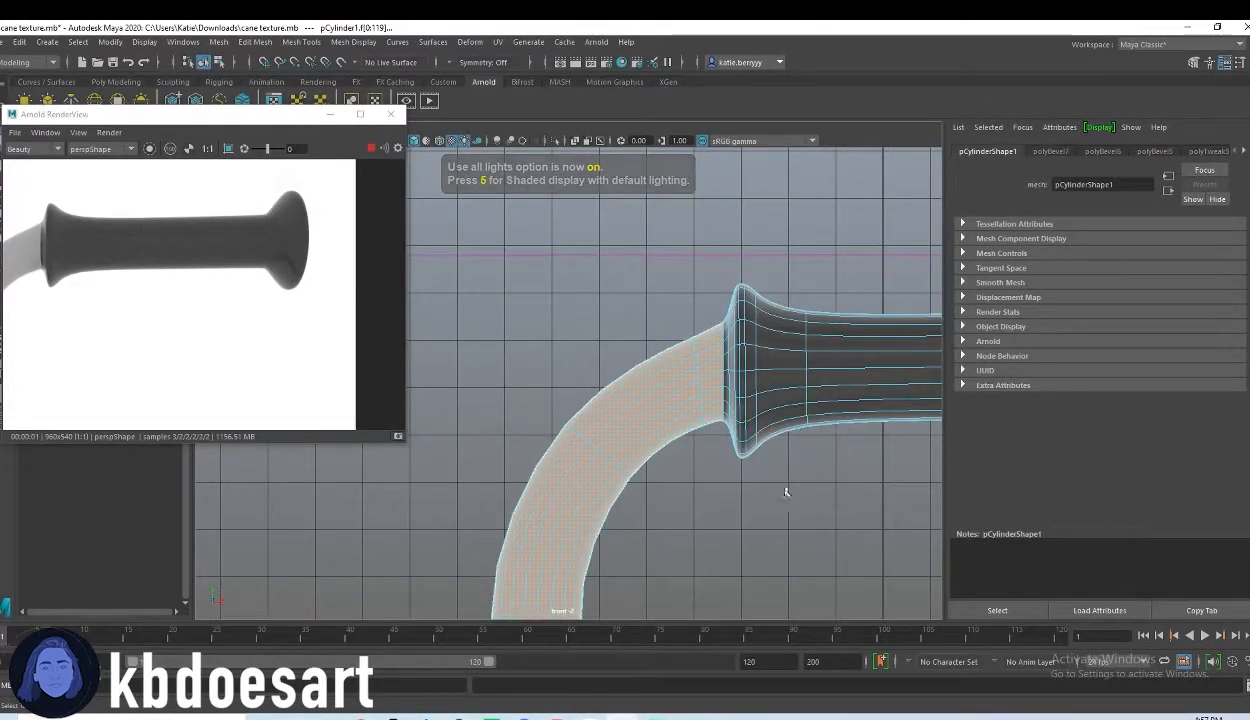
{"action": "scroll", "coordinate": [781, 492], "scroll_direction": "down", "scroll_amount": 10}
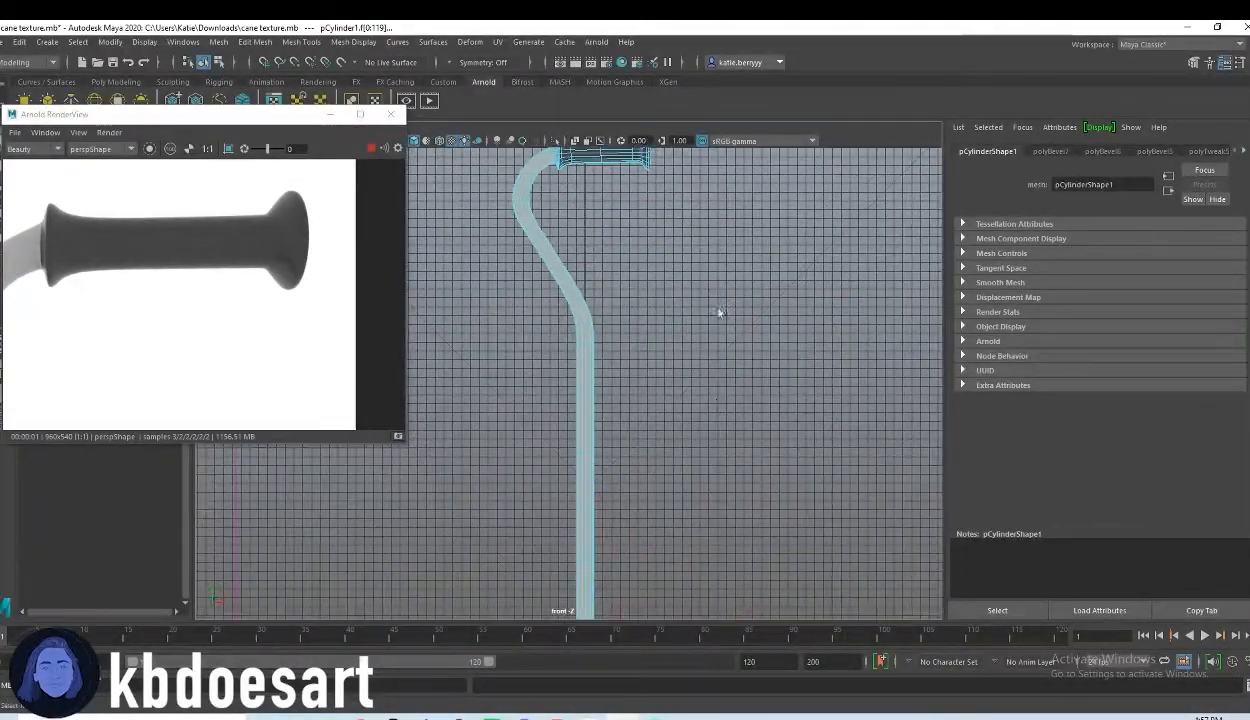
{"action": "middle_click_drag", "start_coordinate": [718, 311], "coordinate": [724, 150], "text": "alt"}
{"action": "middle_click_drag", "start_coordinate": [664, 590], "coordinate": [667, 446], "text": "alt"}
{"action": "right_click_drag", "start_coordinate": [470, 425], "coordinate": [822, 539], "text": "alt"}
{"action": "middle_click_drag", "start_coordinate": [822, 541], "coordinate": [676, 401], "text": "alt"}
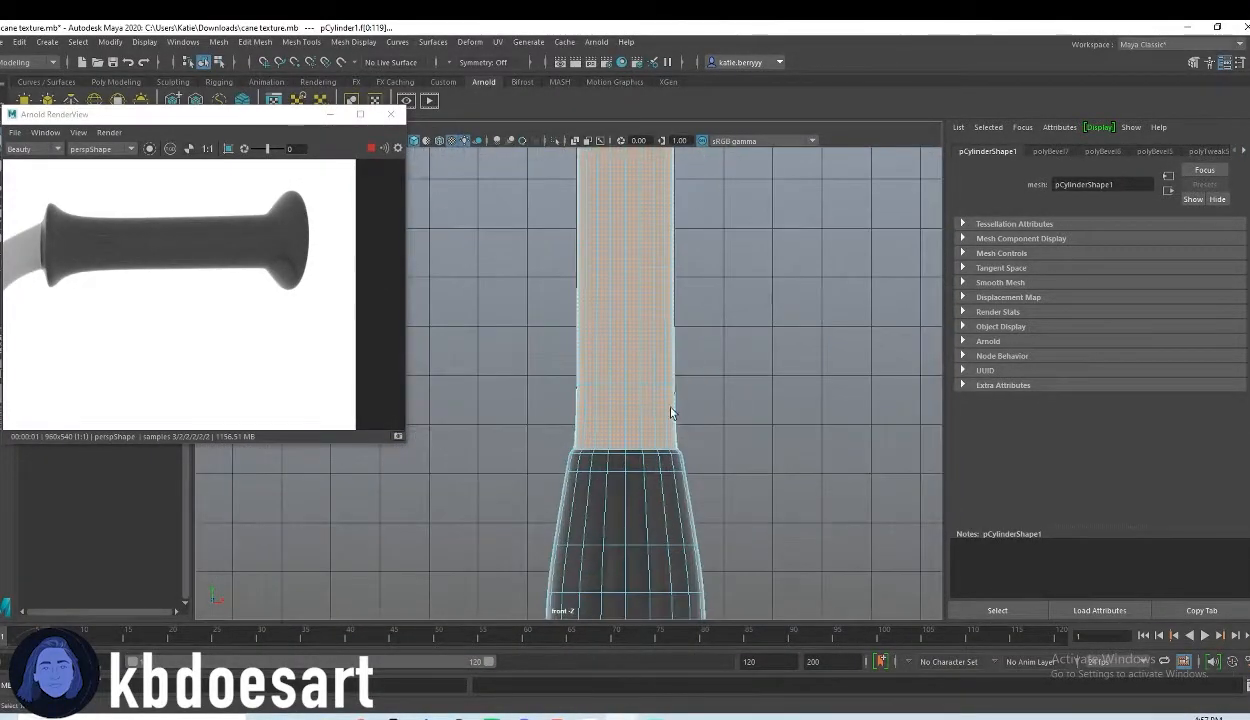
Step: Assign a new Arnold aiStandardSurface material to the selected shaft faces from the perspective view
{"action": "key", "text": "space"}
{"action": "key", "text": "space"}
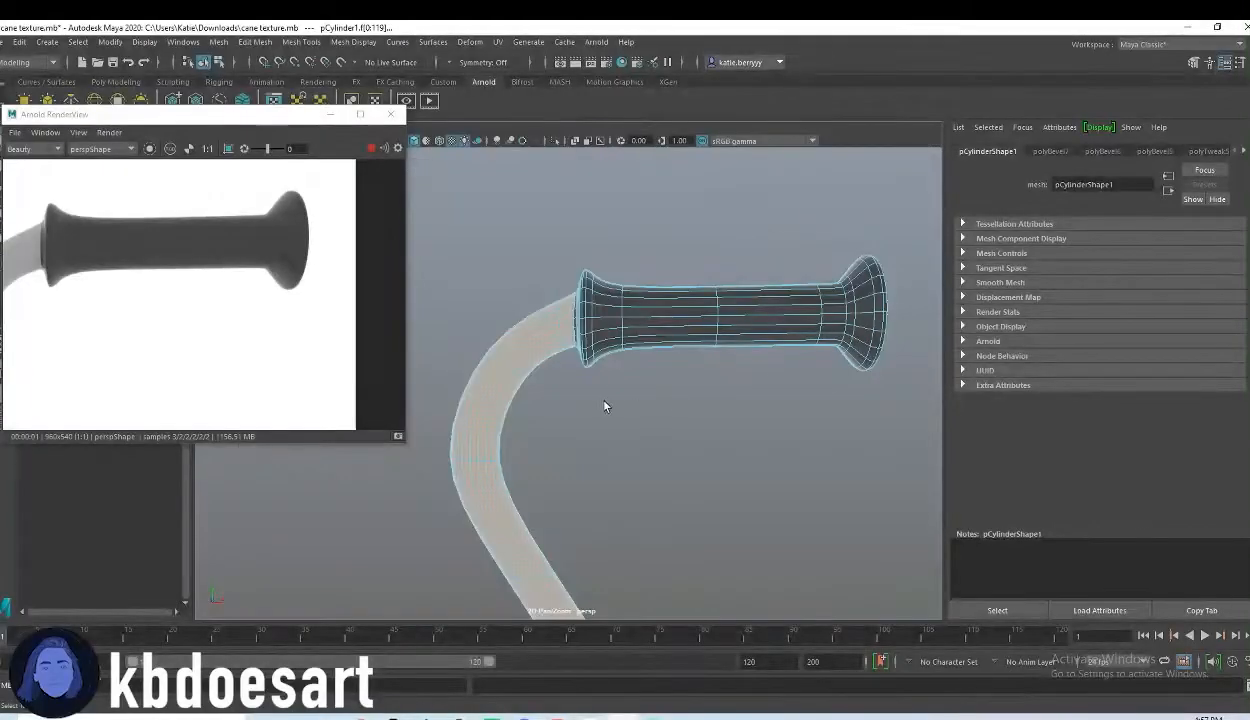
{"action": "left_click_drag", "start_coordinate": [535, 355], "coordinate": [834, 333], "text": "alt"}
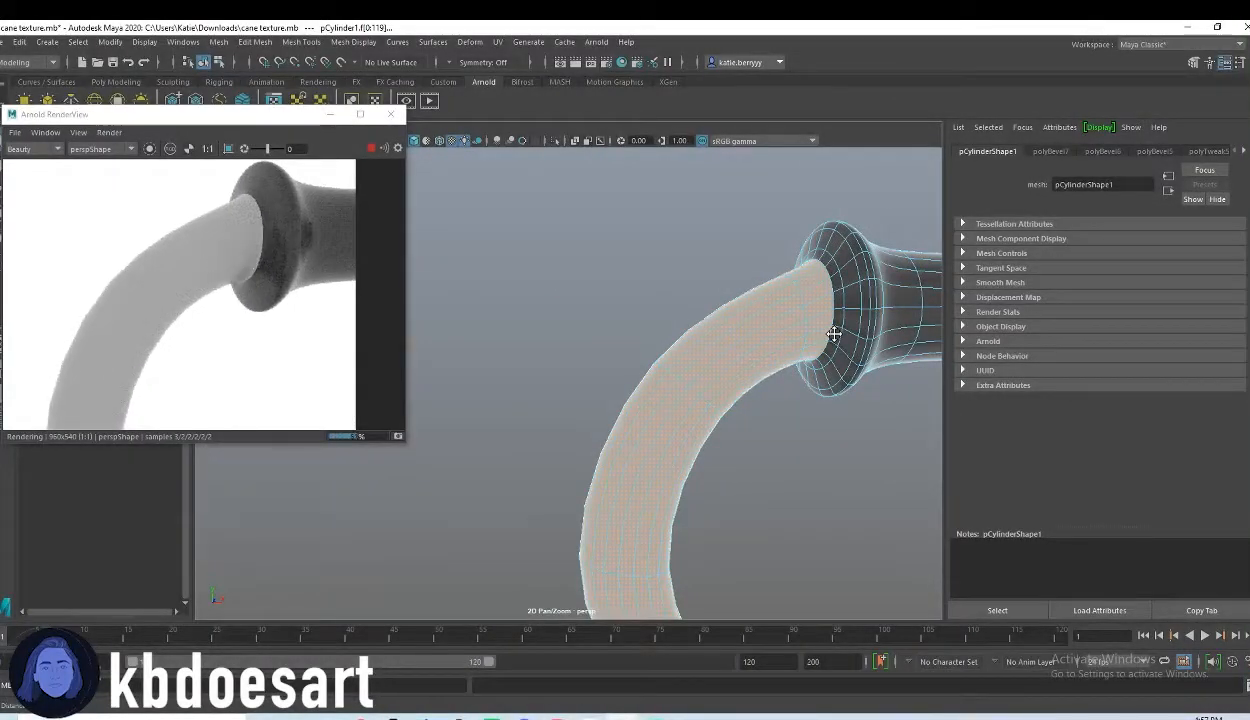
{"action": "middle_click_drag", "start_coordinate": [834, 334], "coordinate": [809, 338], "text": "alt"}
{"action": "right_click_drag", "start_coordinate": [809, 338], "coordinate": [650, 410], "text": "alt"}
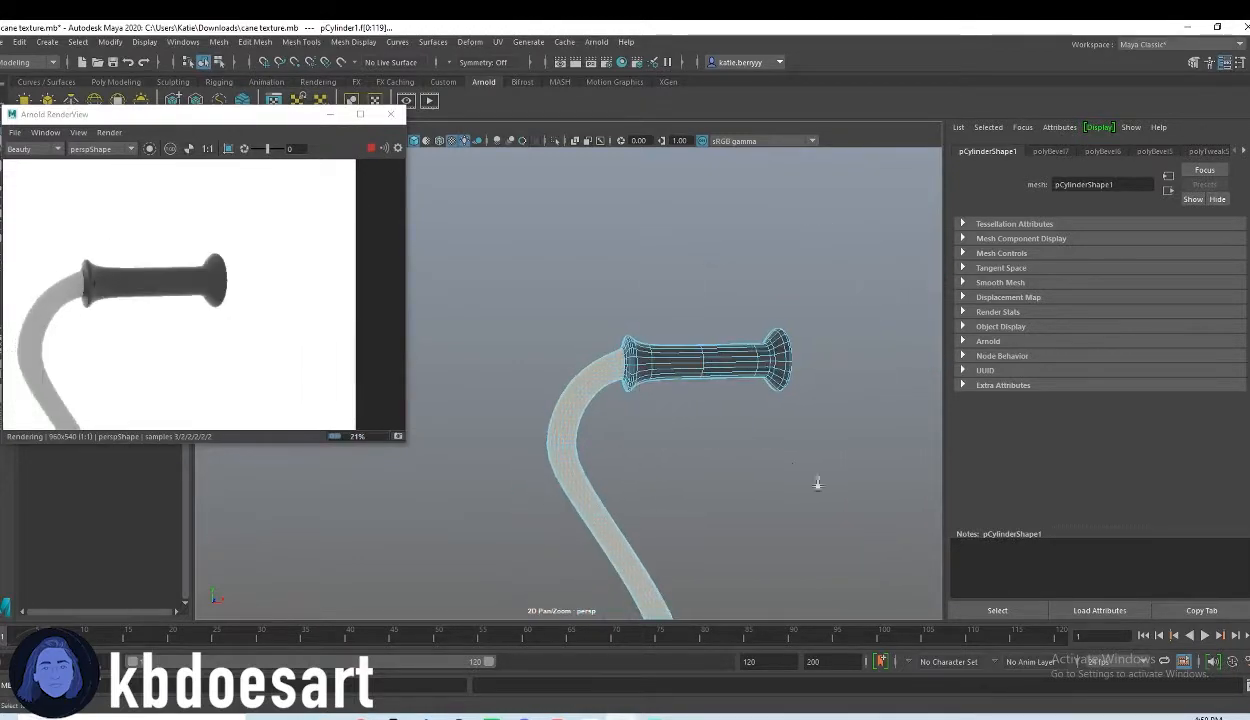
{"action": "right_click_drag", "start_coordinate": [831, 483], "coordinate": [663, 483], "text": "alt"}
{"action": "middle_click_drag", "start_coordinate": [663, 483], "coordinate": [674, 404], "text": "alt"}
{"action": "right_click_drag", "start_coordinate": [588, 306], "coordinate": [613, 633]}
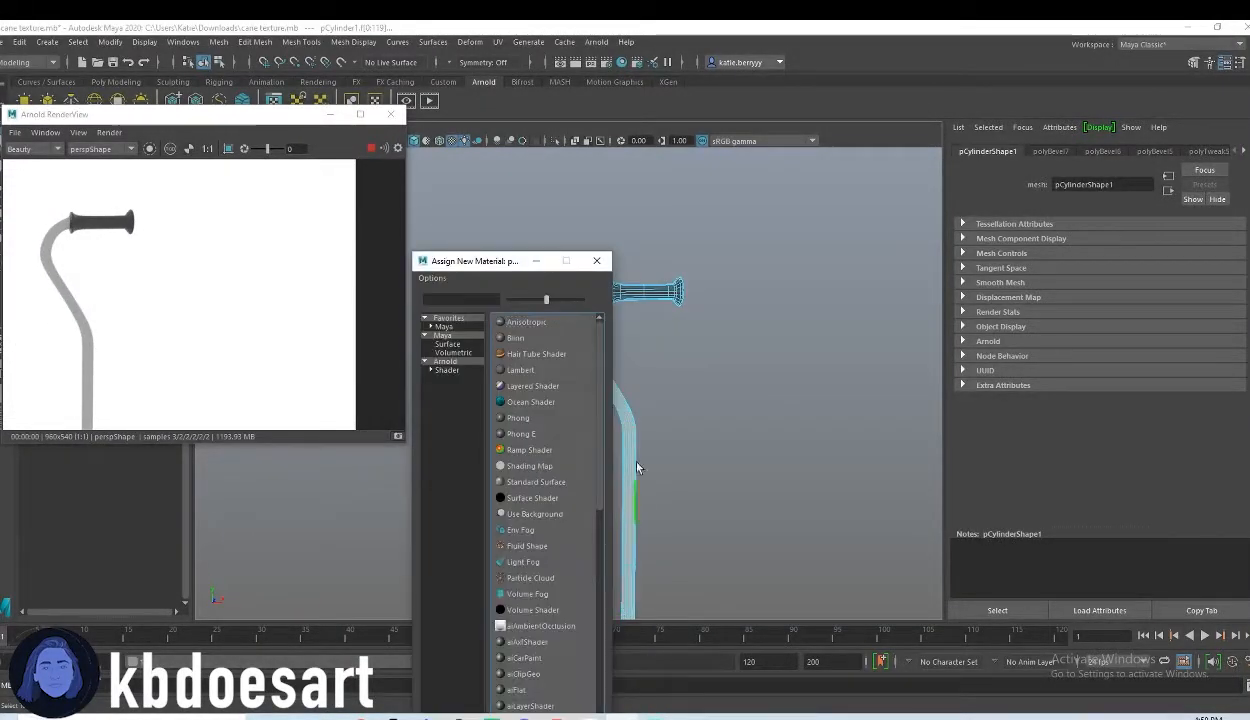
{"action": "left_click", "coordinate": [447, 370]}
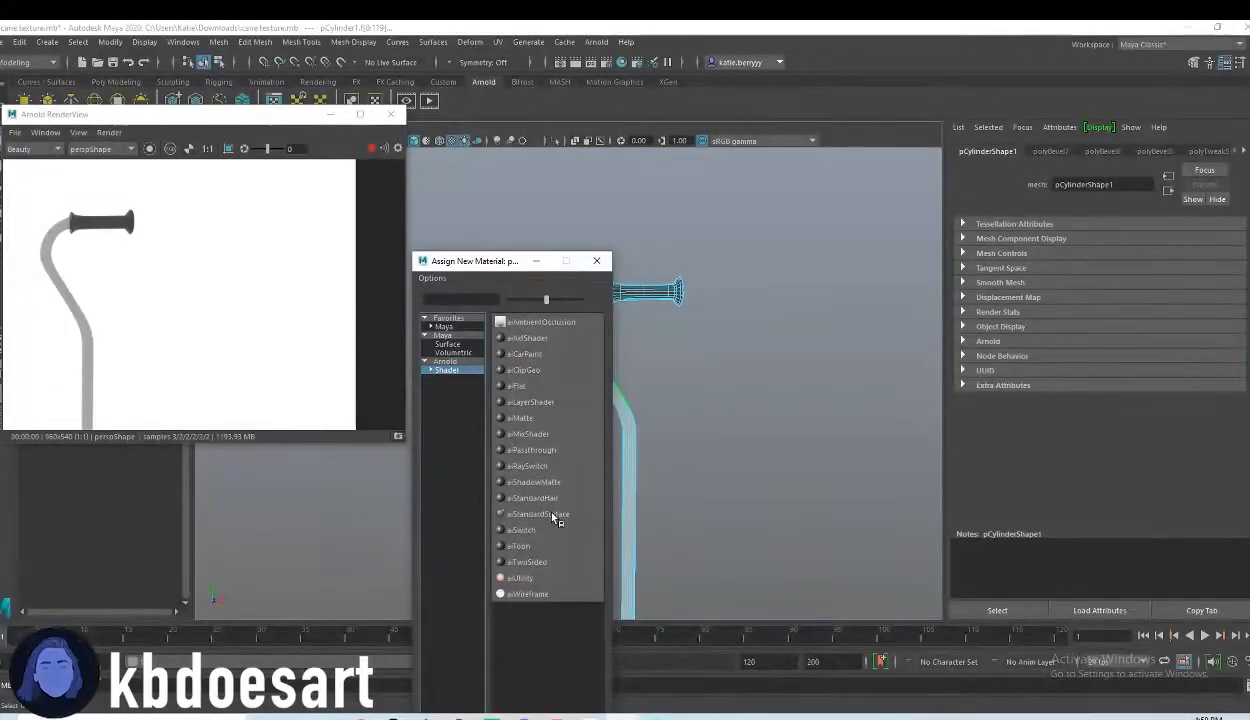
{"action": "left_click", "coordinate": [551, 516]}
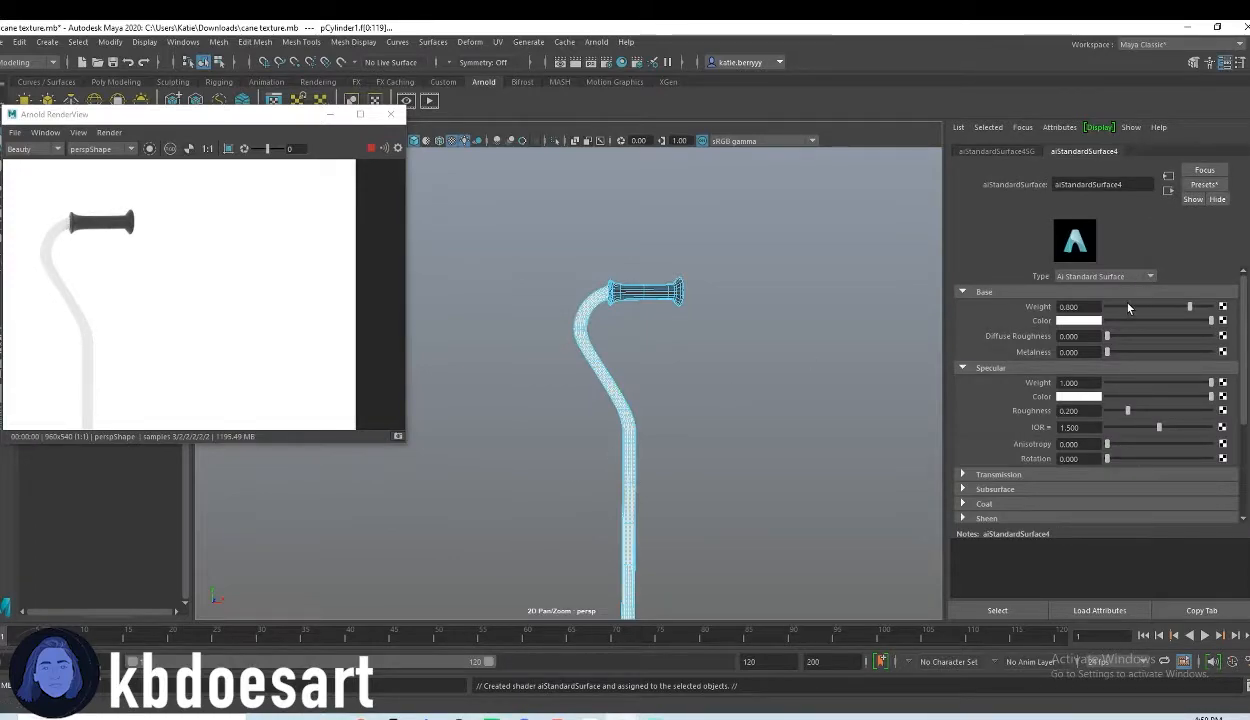
Step: Set the shaft material's base color to mid grey and its metalness to 1.000, and save the scene
{"action": "left_click", "coordinate": [1078, 320]}
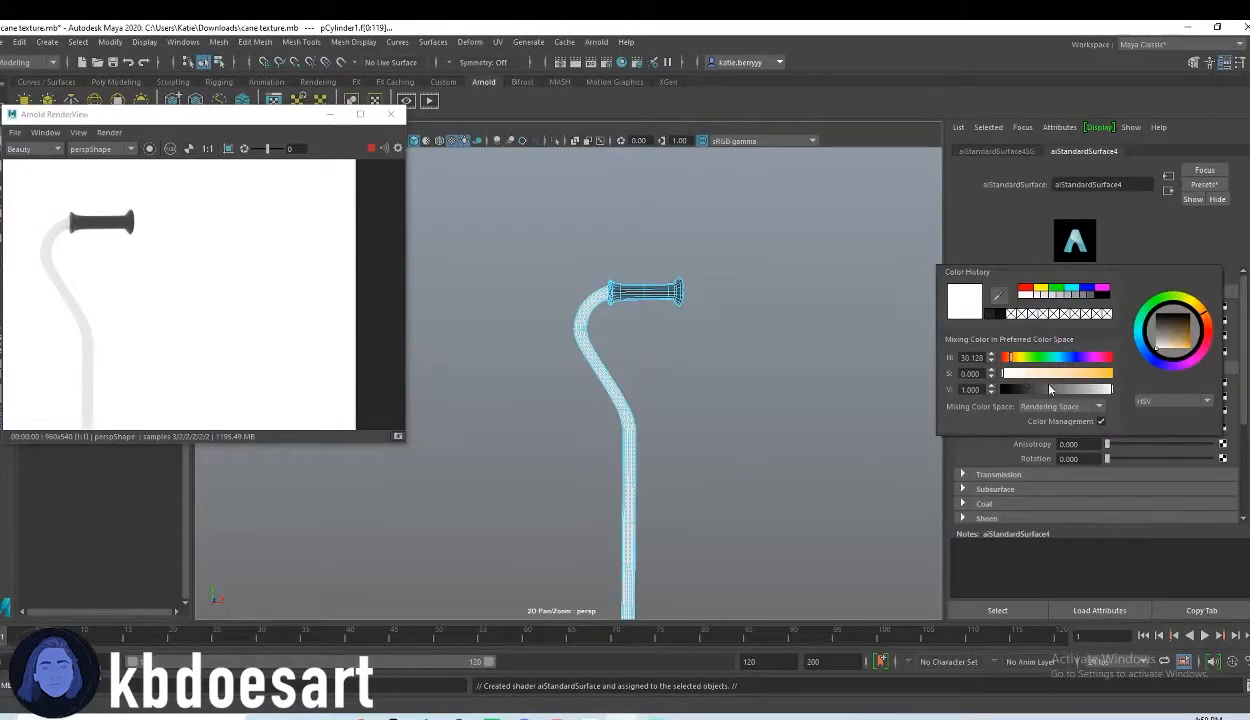
{"action": "left_click", "coordinate": [1043, 389]}
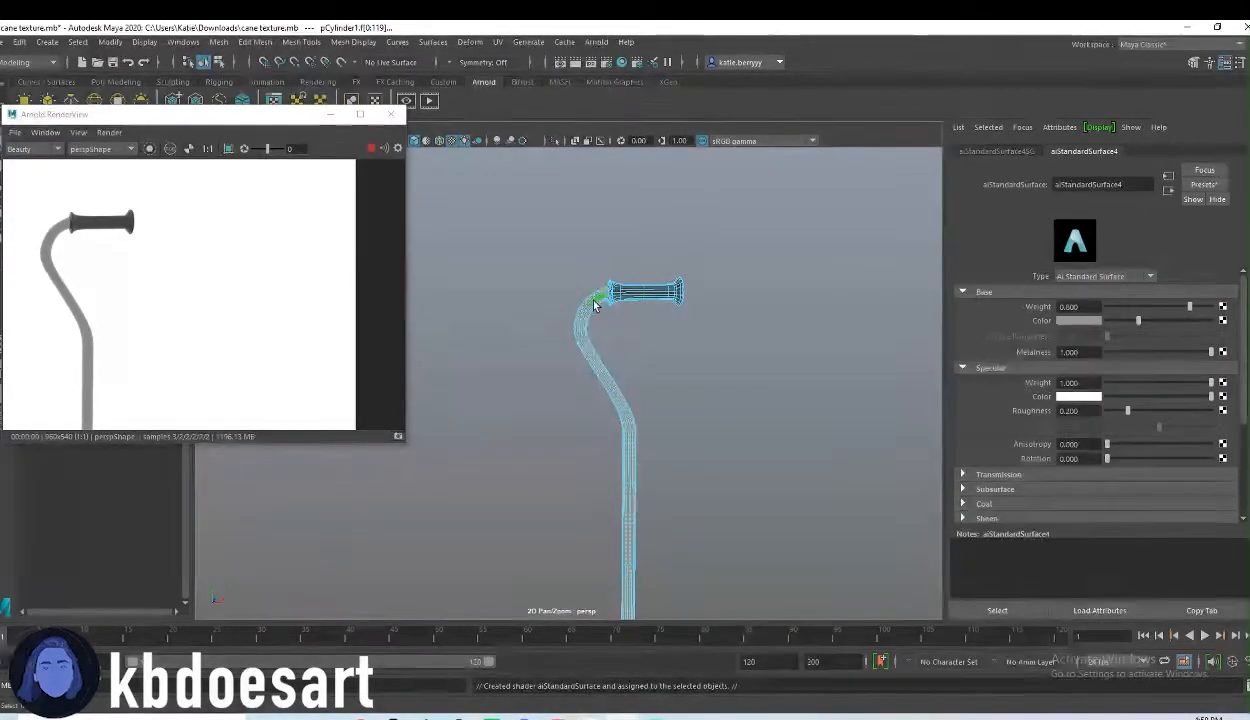
{"action": "key", "text": "ctrl+s"}
{"action": "left_click", "coordinate": [608, 387]}
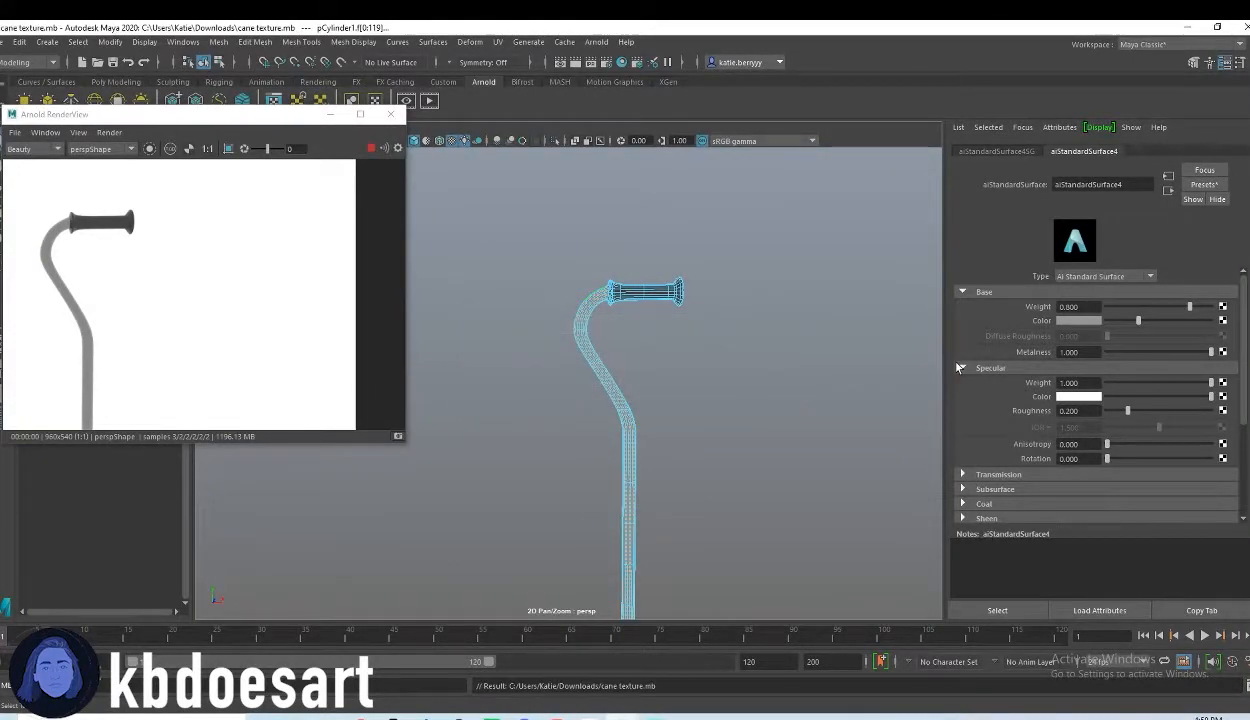
Step: Set the shaft material's base weight to 0.753 and its metalness to 0.805
{"action": "middle_click_drag", "start_coordinate": [168, 285], "coordinate": [249, 243]}
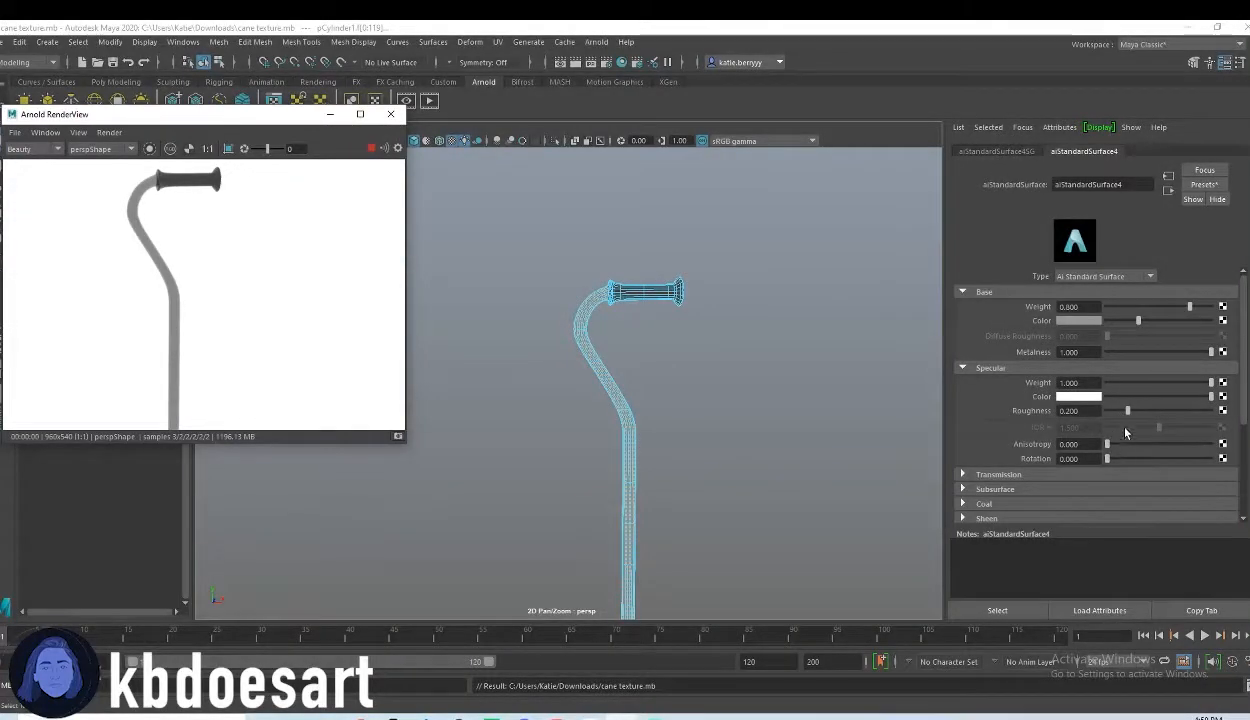
{"action": "left_click_drag", "start_coordinate": [1107, 309], "coordinate": [1187, 323]}
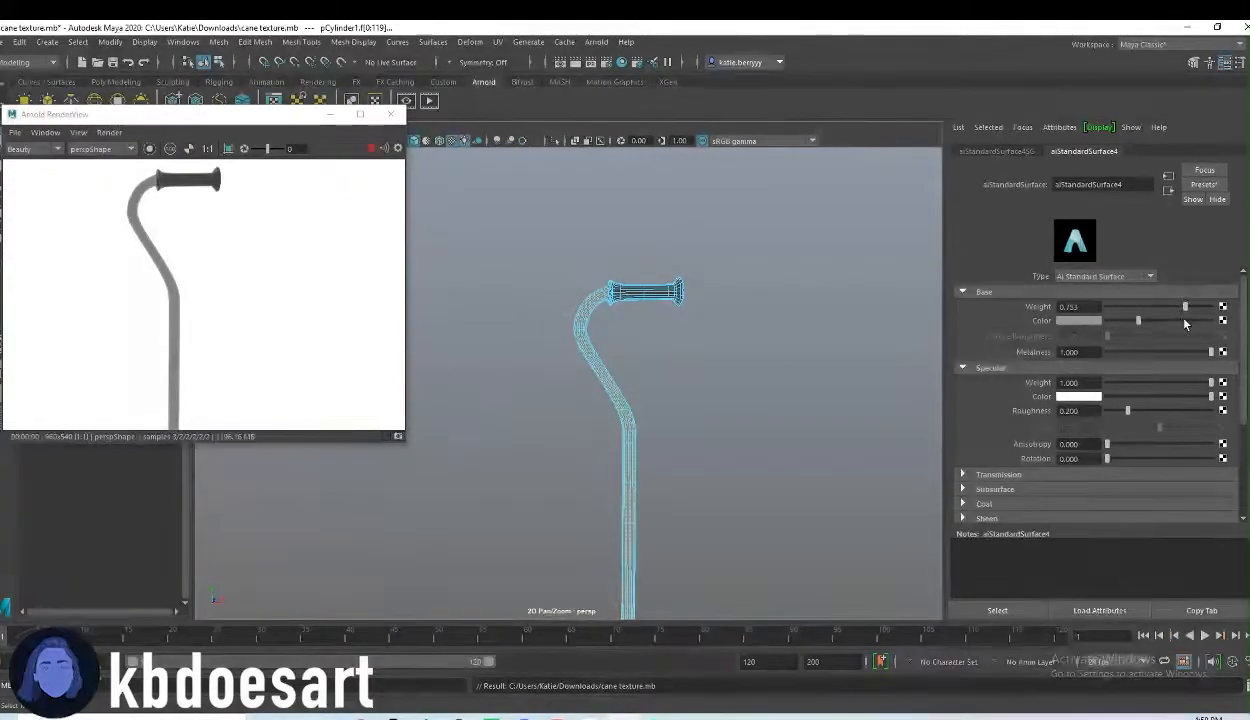
{"action": "scroll", "coordinate": [594, 342], "scroll_direction": "down", "scroll_amount": 4}
{"action": "middle_click_drag", "start_coordinate": [665, 396], "coordinate": [734, 371], "text": "alt"}
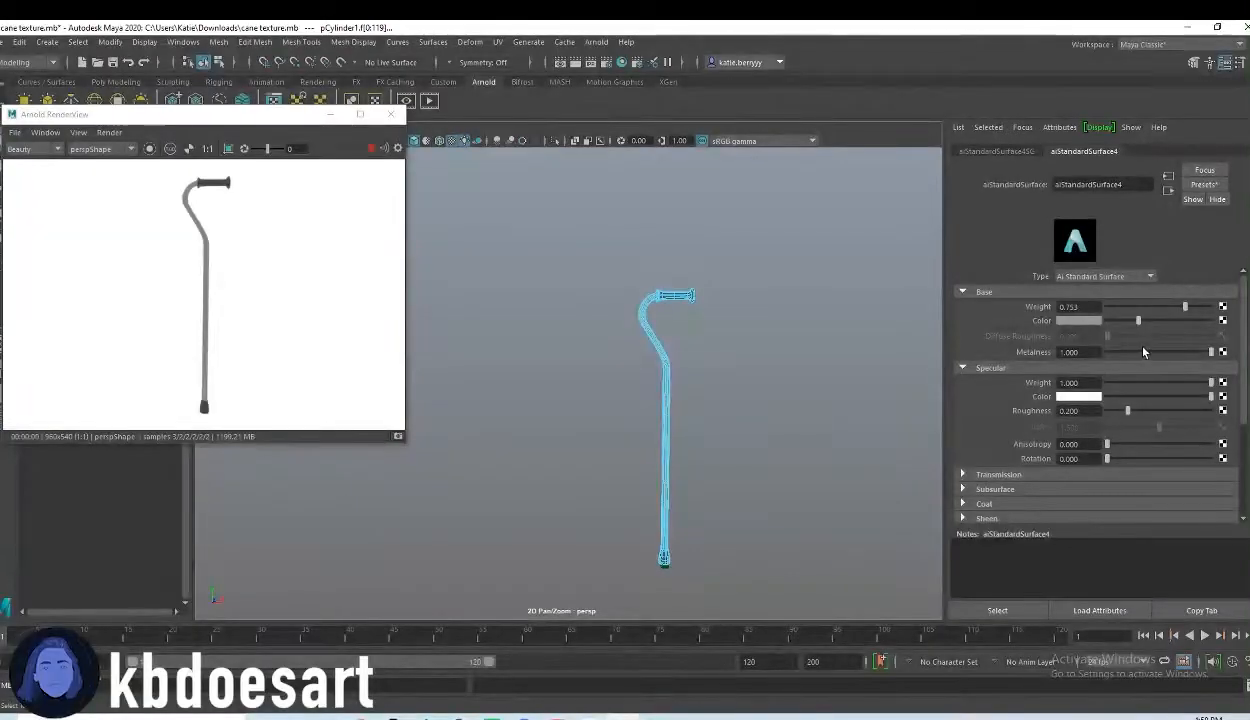
{"action": "left_click_drag", "start_coordinate": [1117, 351], "coordinate": [1190, 352]}
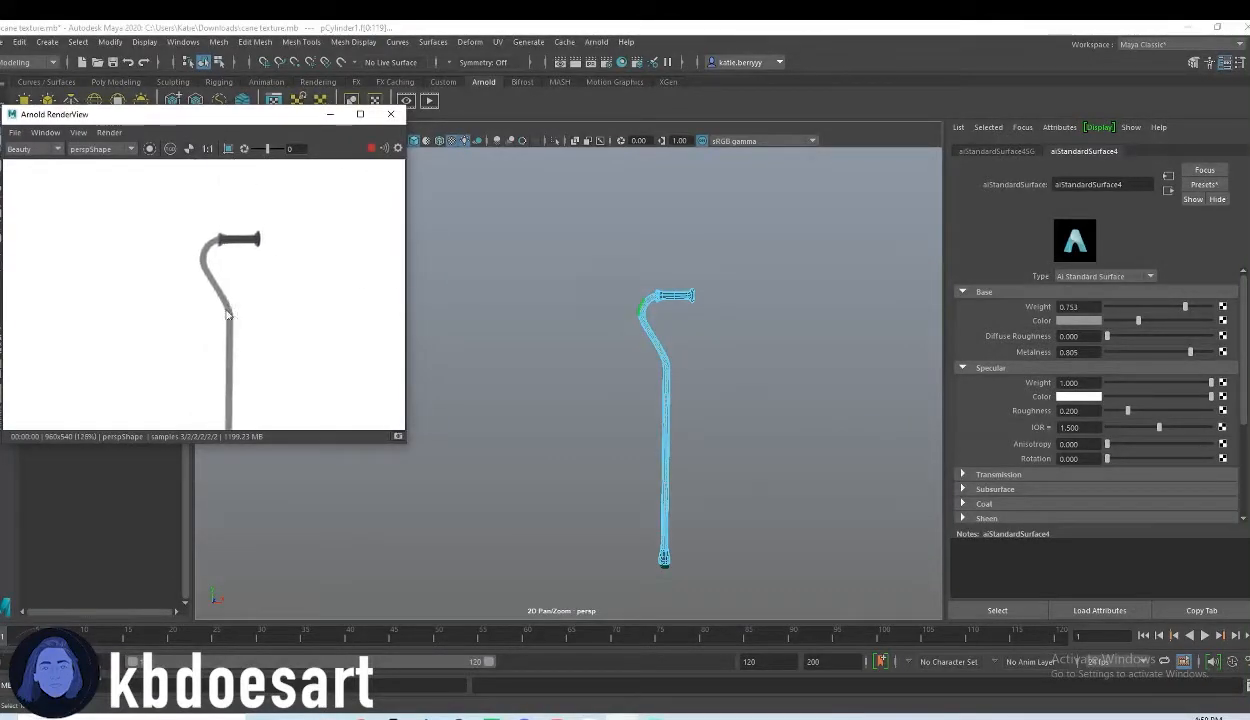
Step: Set the shaft material's transmission weight to 1.000 while watching the neck and grip up close in the render
{"action": "scroll", "coordinate": [882, 360], "scroll_direction": "up", "scroll_amount": 3}
{"action": "middle_click_drag", "start_coordinate": [812, 262], "coordinate": [609, 423], "text": "alt"}
{"action": "right_click_drag", "start_coordinate": [611, 424], "coordinate": [705, 418], "text": "alt"}
{"action": "middle_click_drag", "start_coordinate": [705, 382], "coordinate": [680, 402], "text": "alt"}
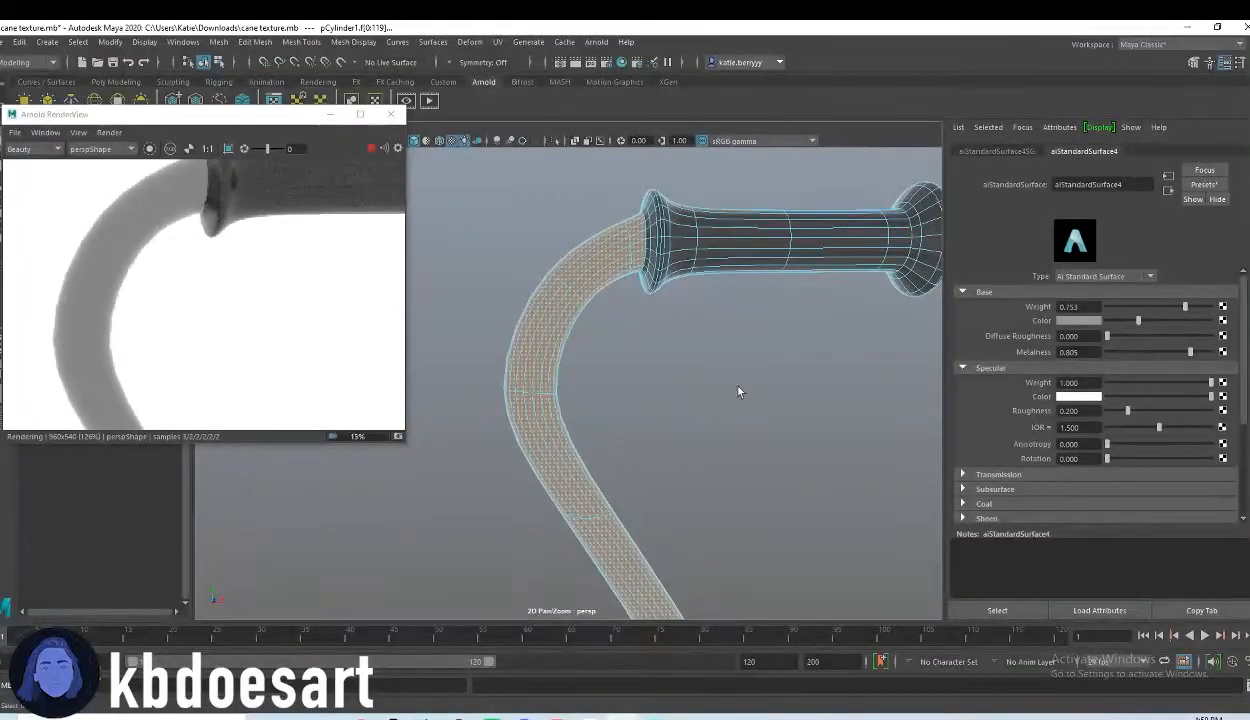
{"action": "left_click", "coordinate": [993, 475]}
{"action": "scroll", "coordinate": [993, 427], "scroll_direction": "down", "scroll_amount": 2}
{"action": "left_click_drag", "start_coordinate": [1107, 410], "coordinate": [1231, 421]}
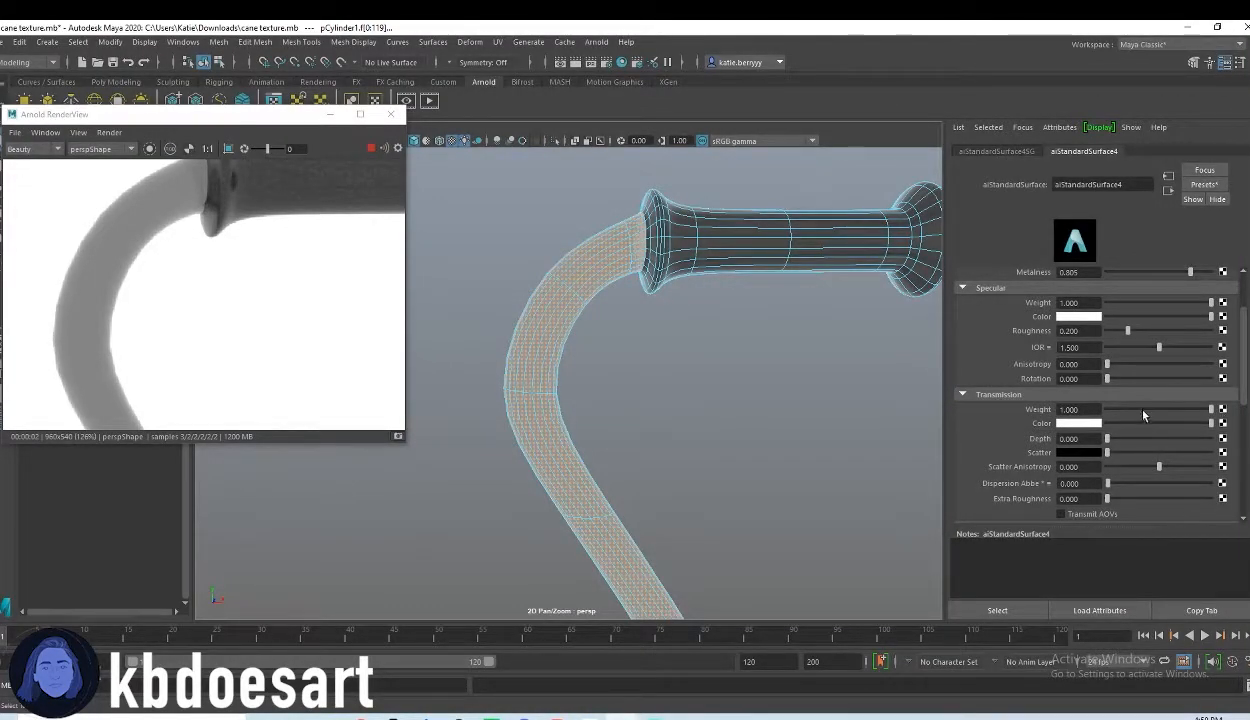
{"action": "left_click_drag", "start_coordinate": [1145, 411], "coordinate": [1247, 412]}
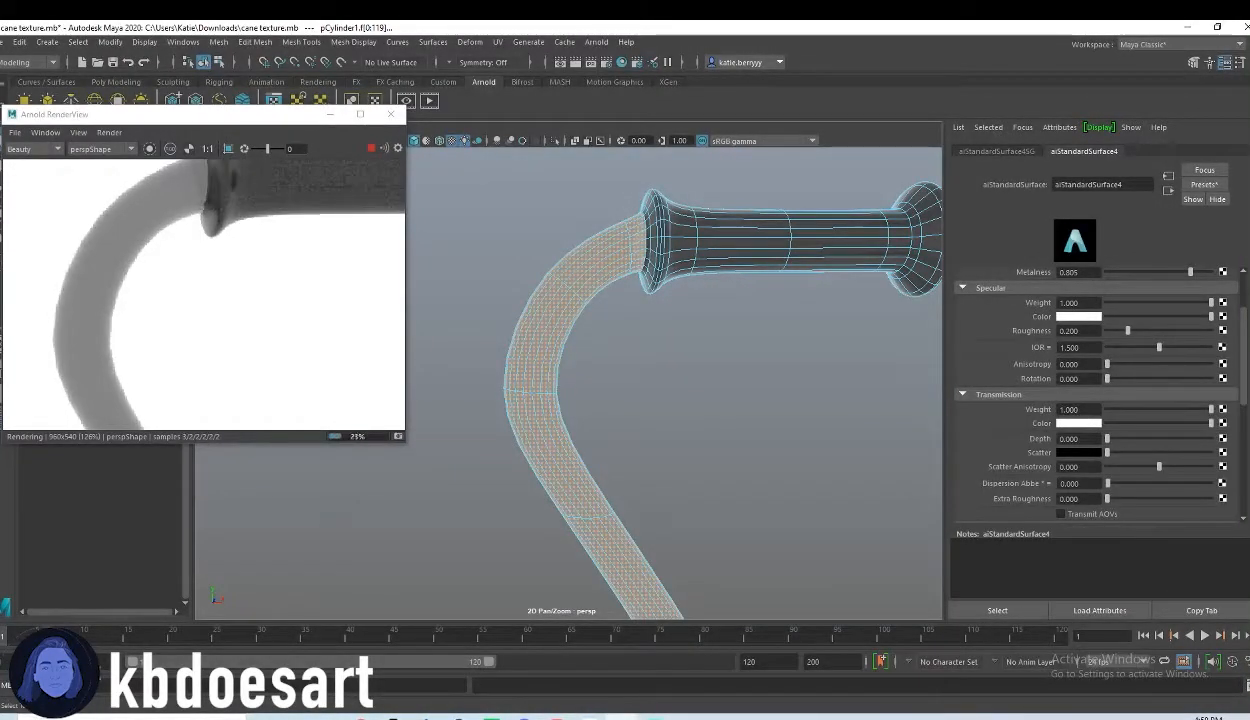
Step: Select the whole cane and open the attributes of its aiStandardSurface3 material
{"action": "middle_click_drag", "start_coordinate": [637, 247], "coordinate": [631, 290], "text": "alt"}
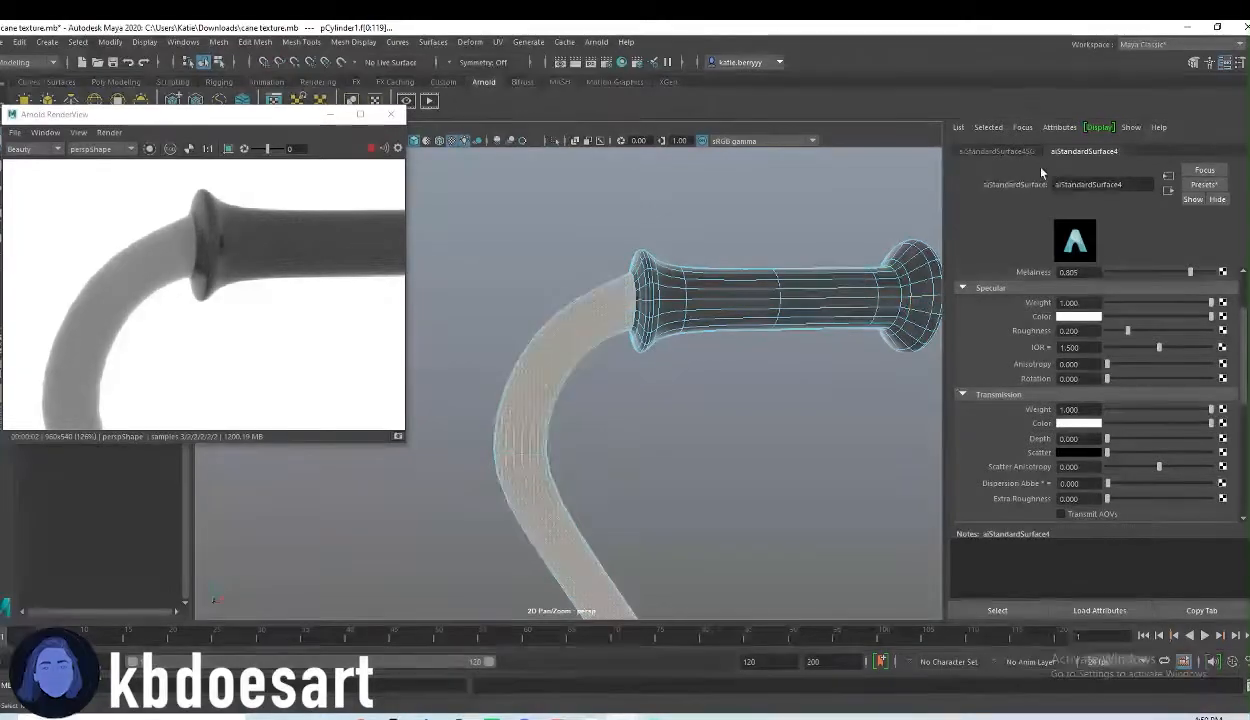
{"action": "left_click", "coordinate": [839, 273]}
{"action": "right_click_drag", "start_coordinate": [788, 275], "coordinate": [877, 275]}
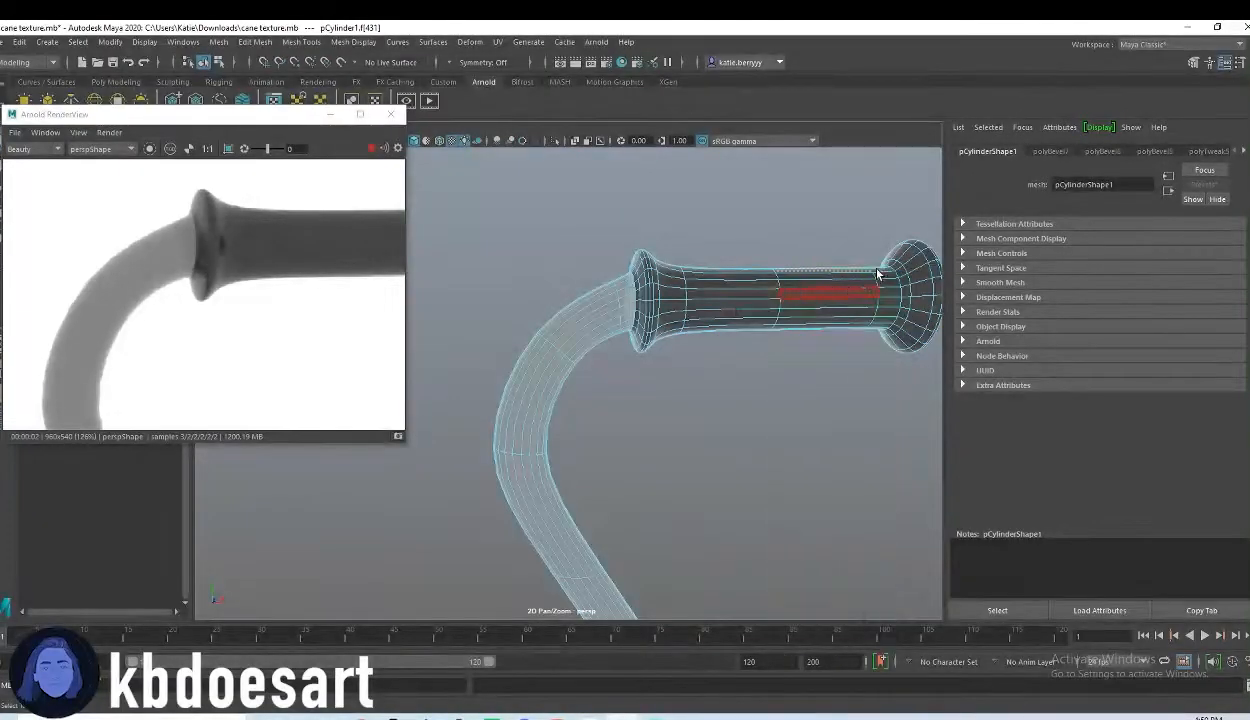
{"action": "left_click", "coordinate": [1240, 152]}
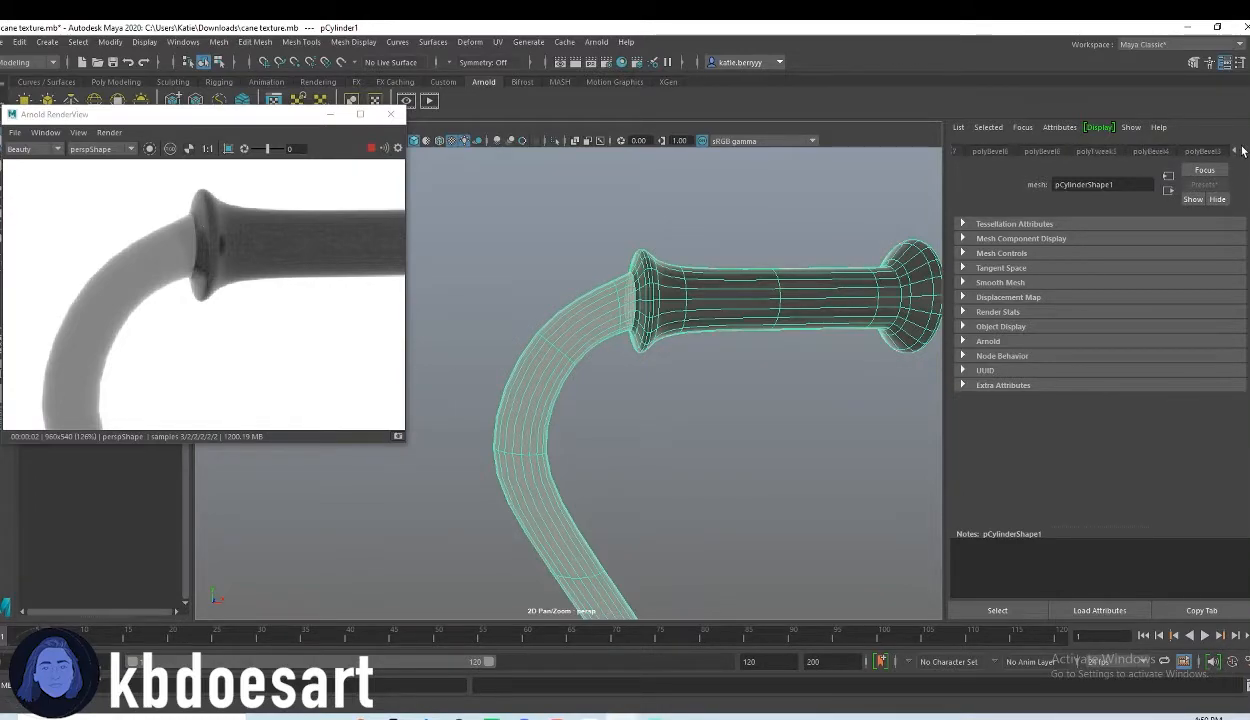
{"action": "left_click", "coordinate": [1240, 151]}
{"action": "left_click", "coordinate": [1240, 151]}
{"action": "left_click", "coordinate": [1240, 151]}
{"action": "left_click", "coordinate": [1240, 151]}
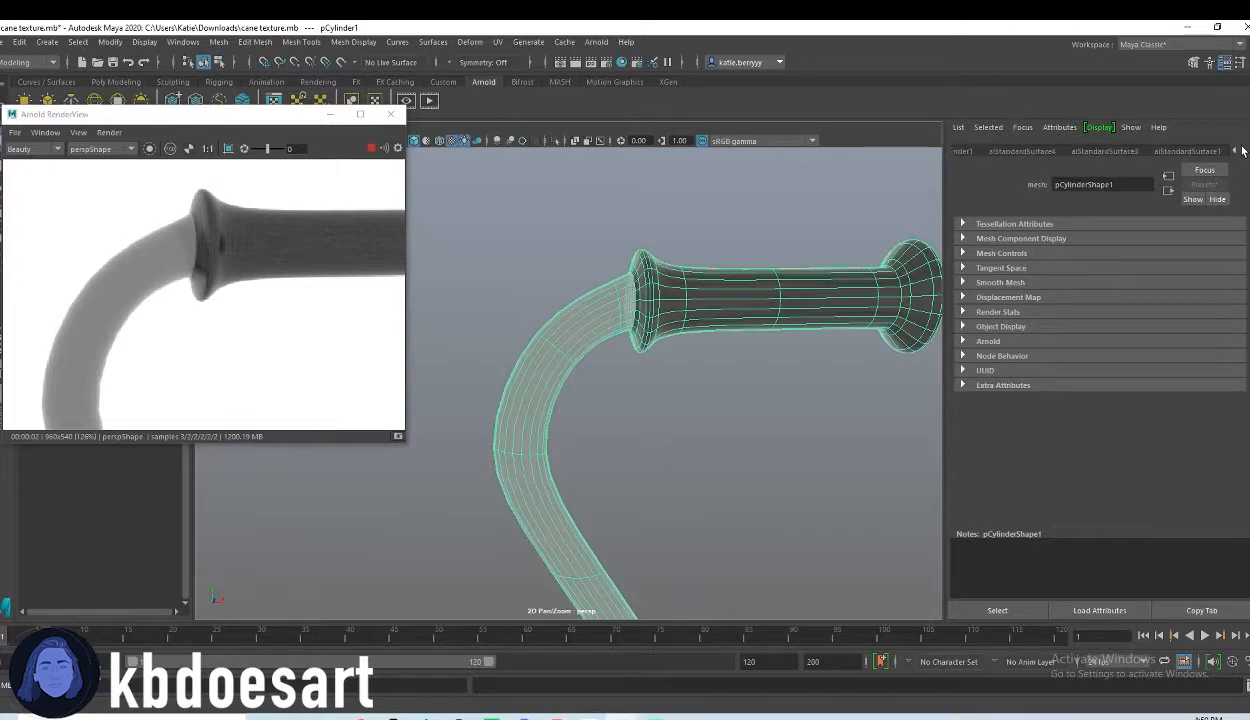
{"action": "left_click", "coordinate": [1103, 151]}
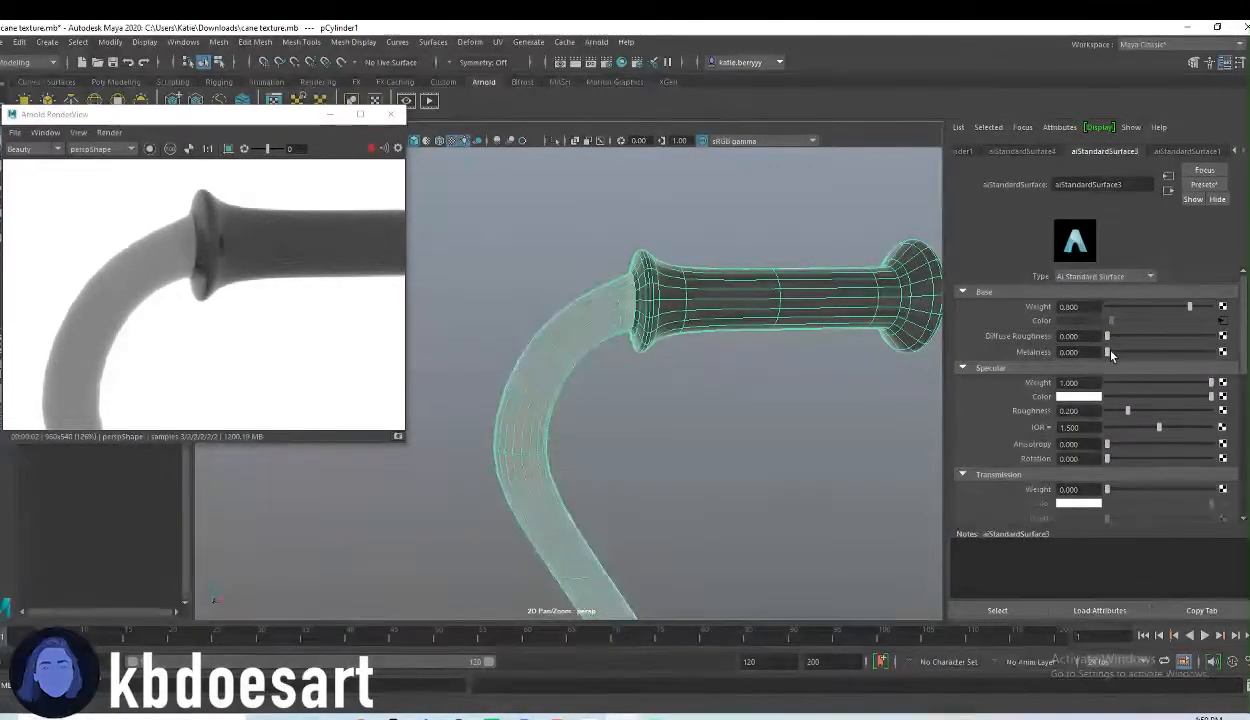
Step: Try raising the transmission weight of aiStandardSurface3, and set its diffuse roughness to 1.000
{"action": "scroll", "coordinate": [1110, 420], "scroll_direction": "down", "scroll_amount": 2}
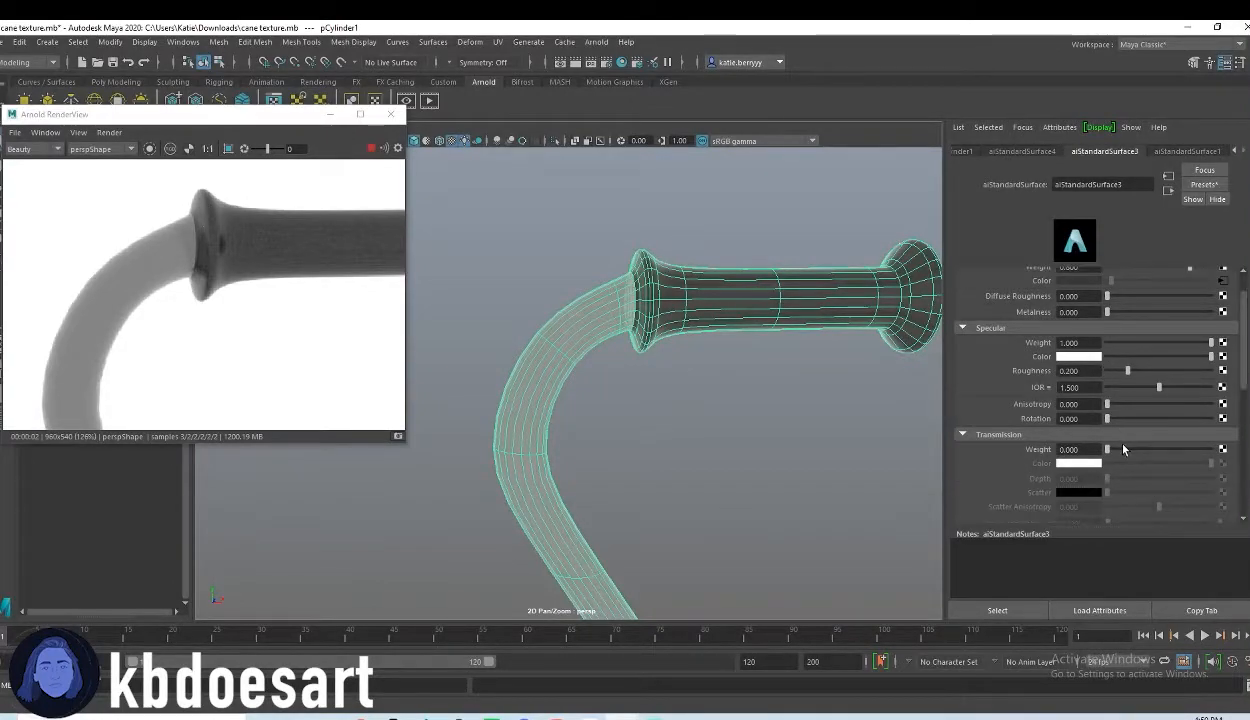
{"action": "left_click_drag", "start_coordinate": [1108, 450], "coordinate": [1213, 470]}
{"action": "scroll", "coordinate": [1066, 444], "scroll_direction": "down", "scroll_amount": 1}
{"action": "scroll", "coordinate": [1066, 444], "scroll_direction": "down", "scroll_amount": 2}
{"action": "scroll", "coordinate": [1092, 420], "scroll_direction": "up", "scroll_amount": 4}
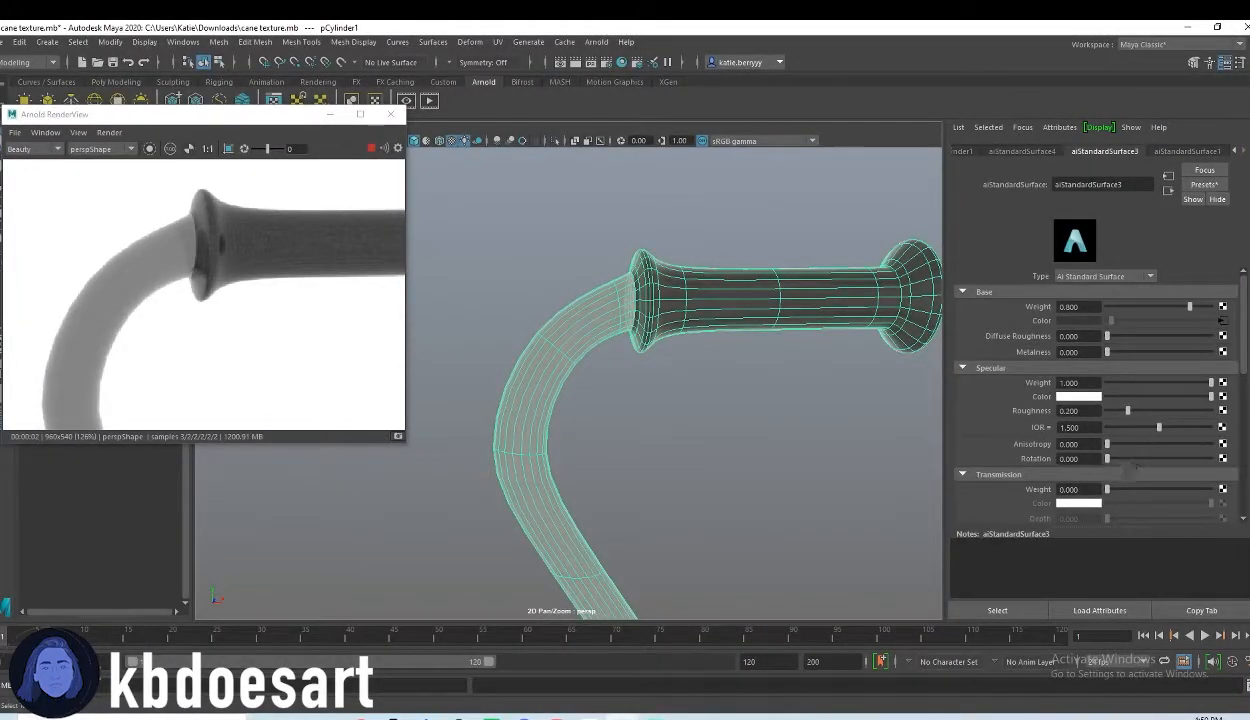
{"action": "left_click_drag", "start_coordinate": [1110, 335], "coordinate": [1213, 336]}
{"action": "left_click_drag", "start_coordinate": [1110, 352], "coordinate": [812, 394]}
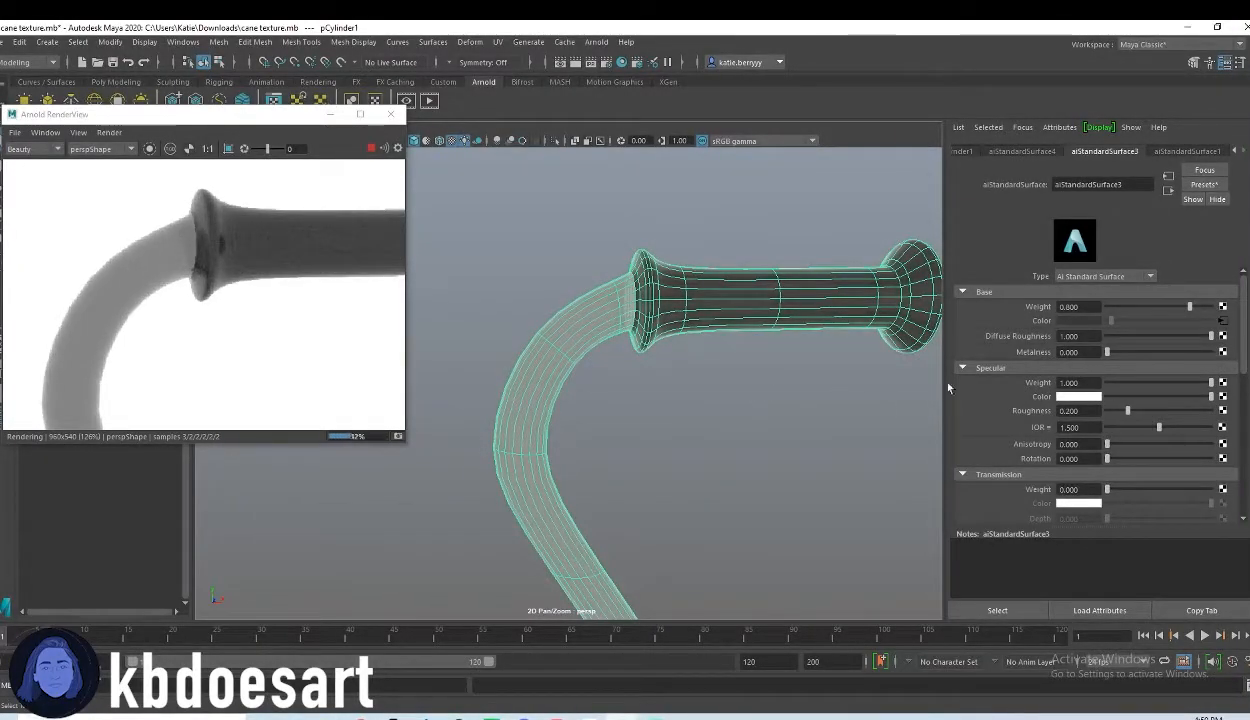
Step: Open the cane's aiStandardSurface1 material and set its metalness to 1.000
{"action": "left_click", "coordinate": [1190, 152]}
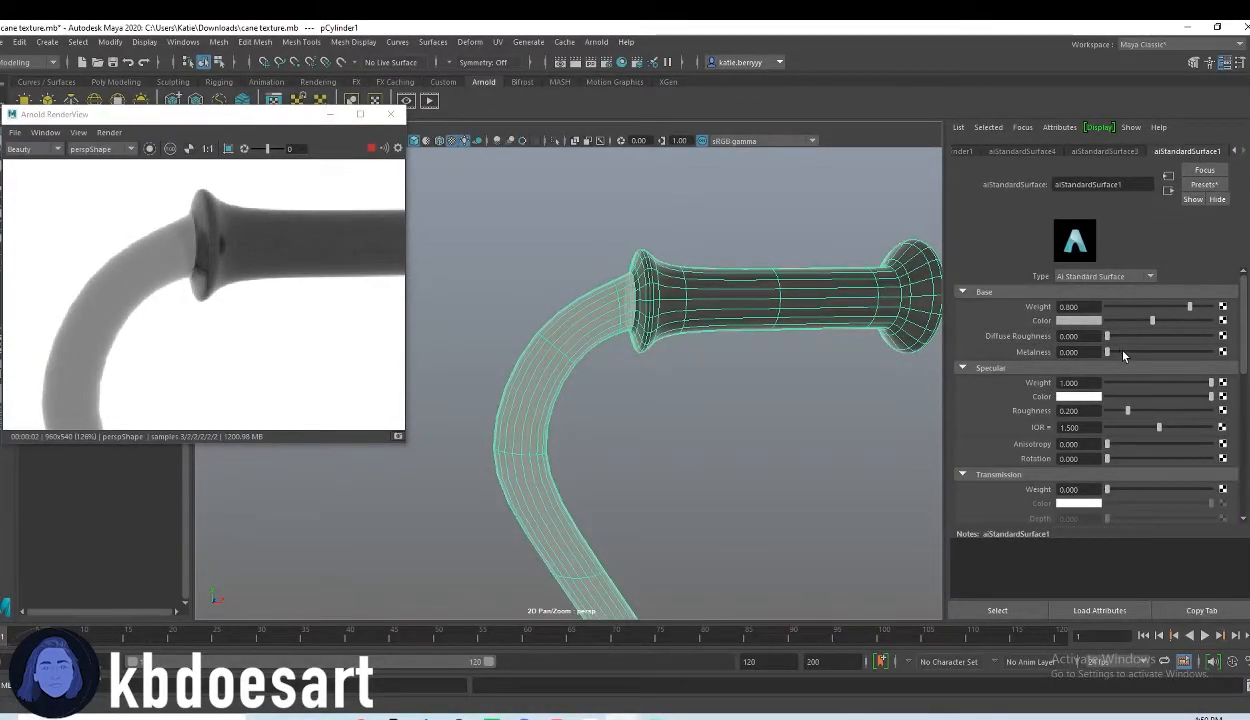
{"action": "left_click_drag", "start_coordinate": [1108, 353], "coordinate": [1240, 356]}
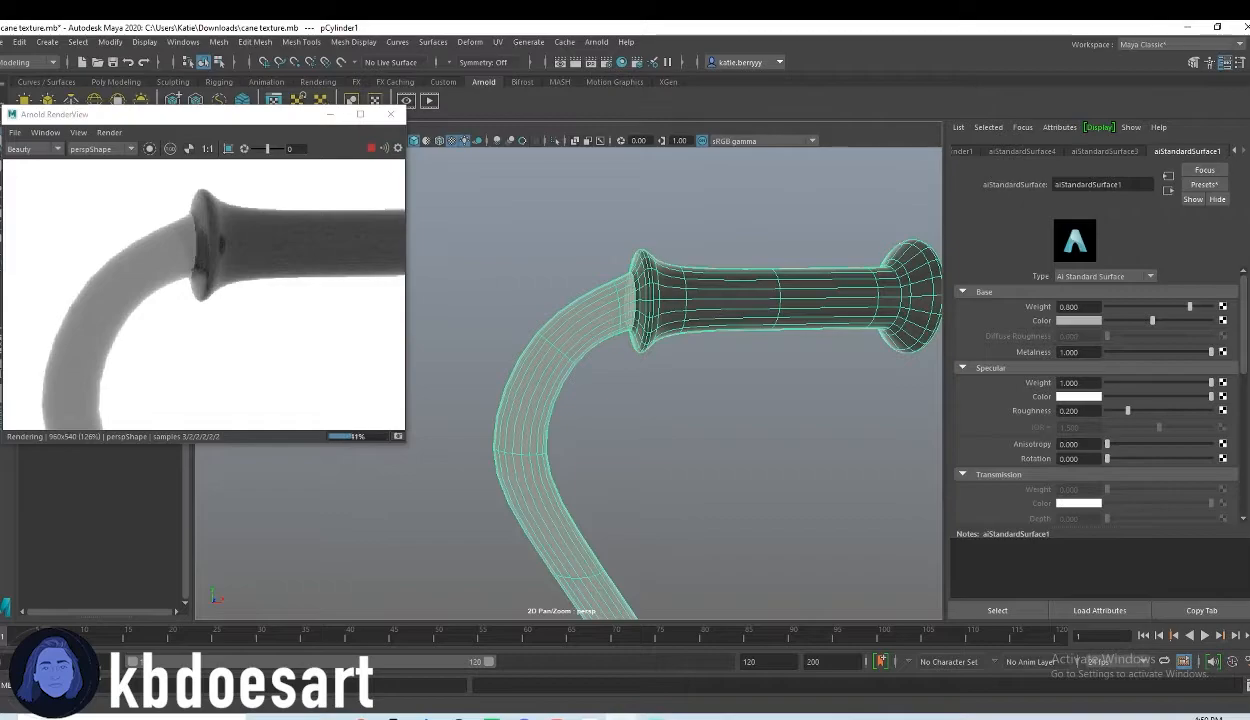
{"action": "scroll", "coordinate": [1094, 452], "scroll_direction": "down", "scroll_amount": 3}
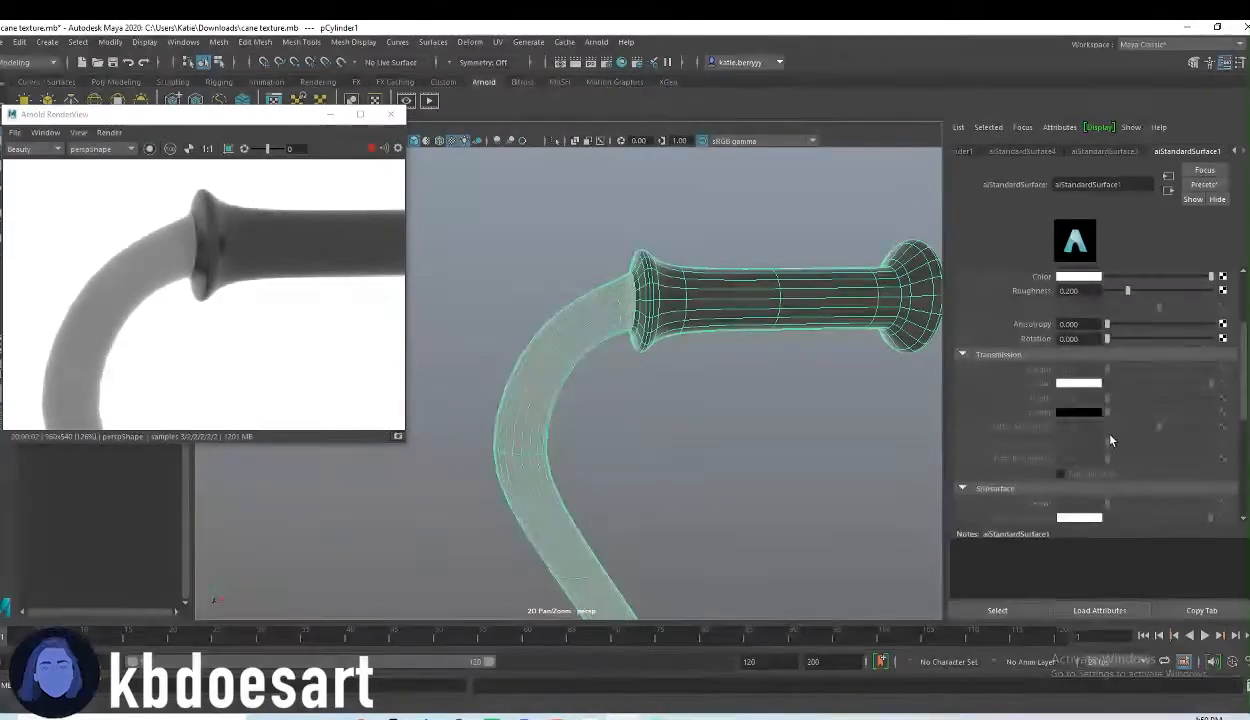
{"action": "scroll", "coordinate": [1114, 383], "scroll_direction": "up", "scroll_amount": 2}
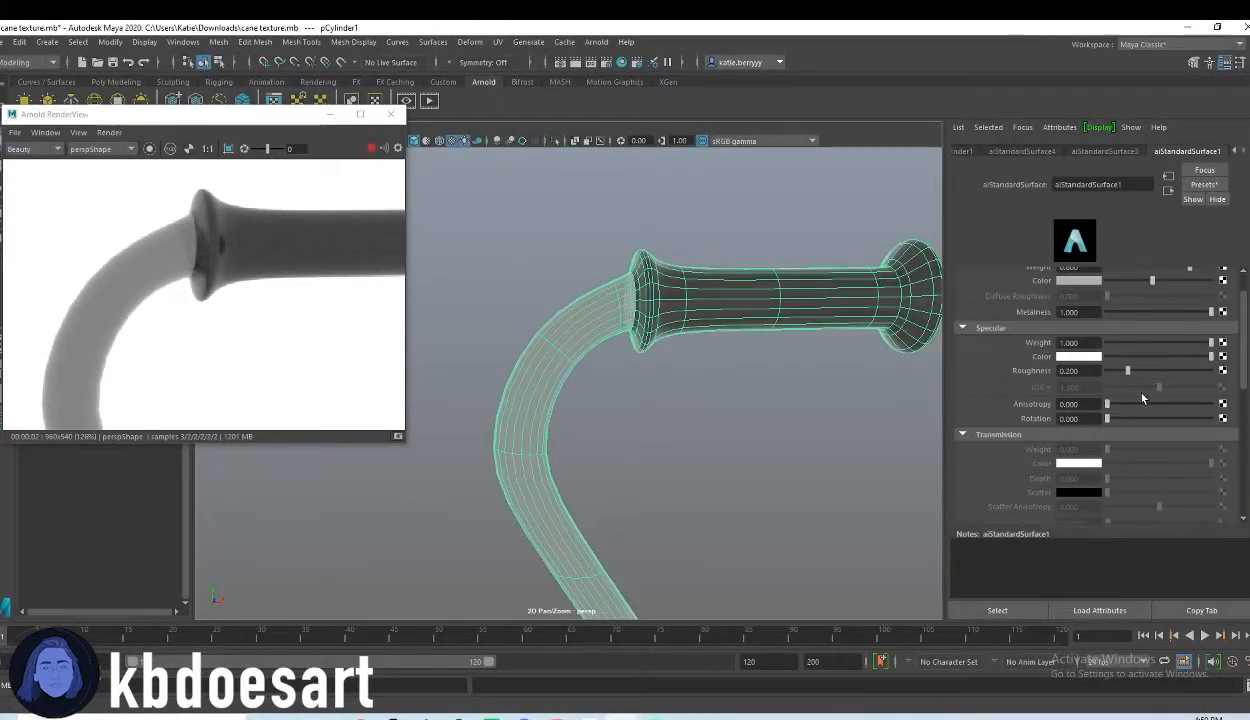
{"action": "left_click_drag", "start_coordinate": [1168, 313], "coordinate": [1231, 315]}
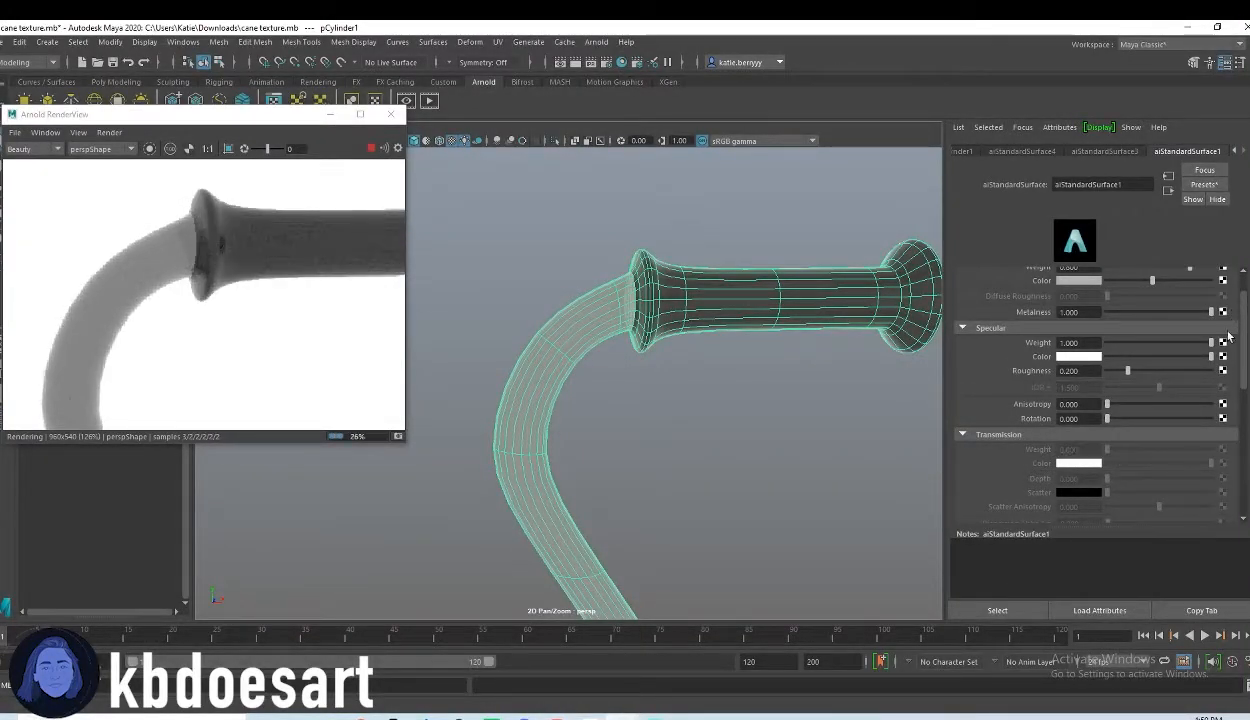
Step: Set the sheen weight of aiStandardSurface1 to 1.000
{"action": "scroll", "coordinate": [1142, 469], "scroll_direction": "down", "scroll_amount": 4}
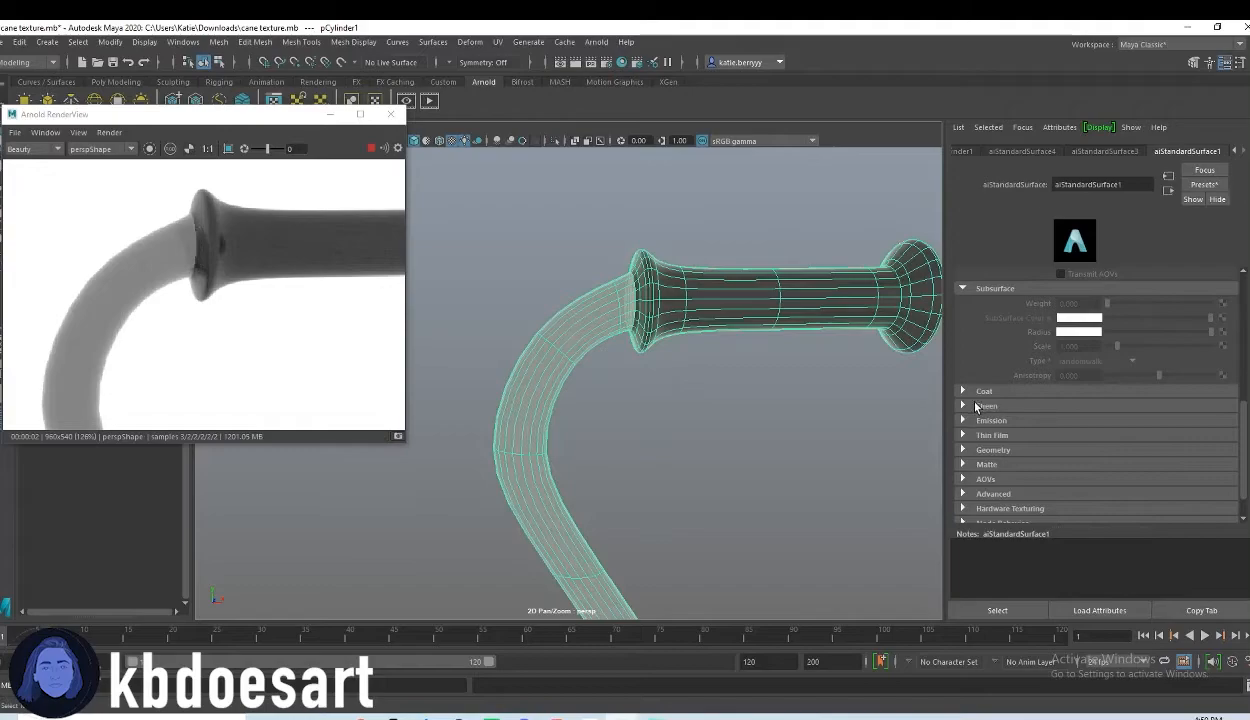
{"action": "scroll", "coordinate": [993, 365], "scroll_direction": "down", "scroll_amount": 2}
{"action": "left_click", "coordinate": [986, 369]}
{"action": "left_click_drag", "start_coordinate": [1118, 382], "coordinate": [1195, 383]}
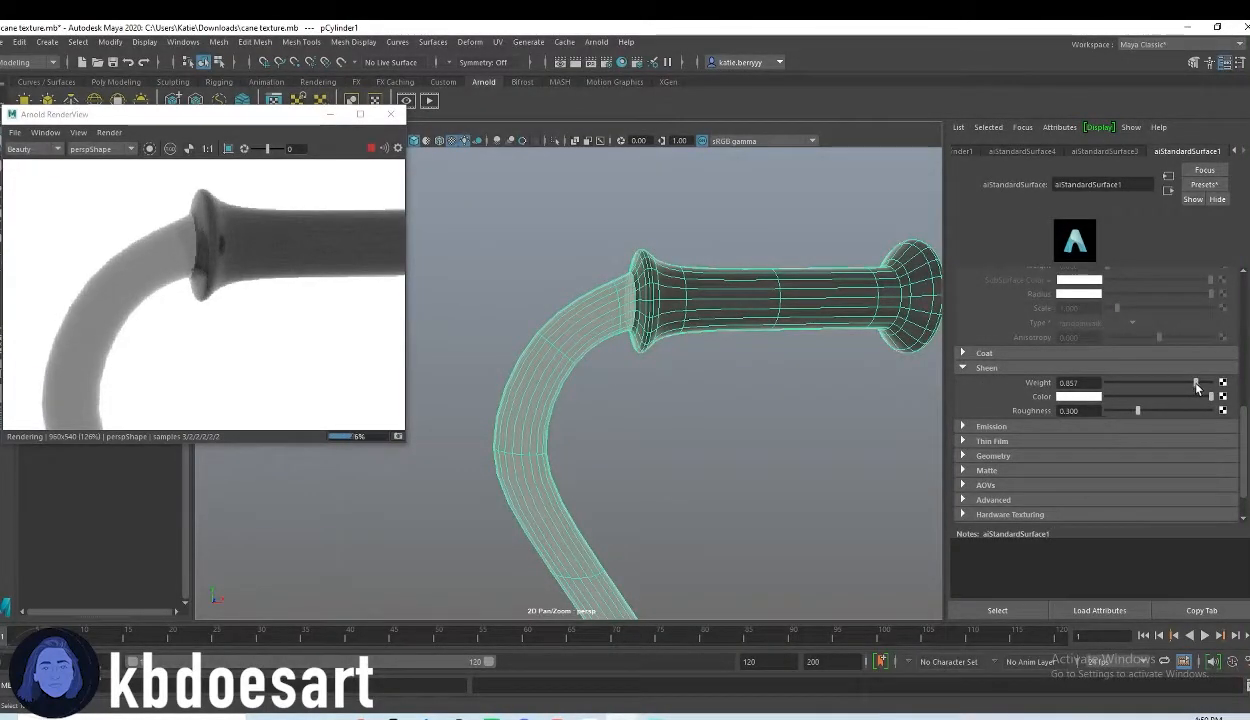
{"action": "left_click_drag", "start_coordinate": [1197, 391], "coordinate": [1216, 389]}
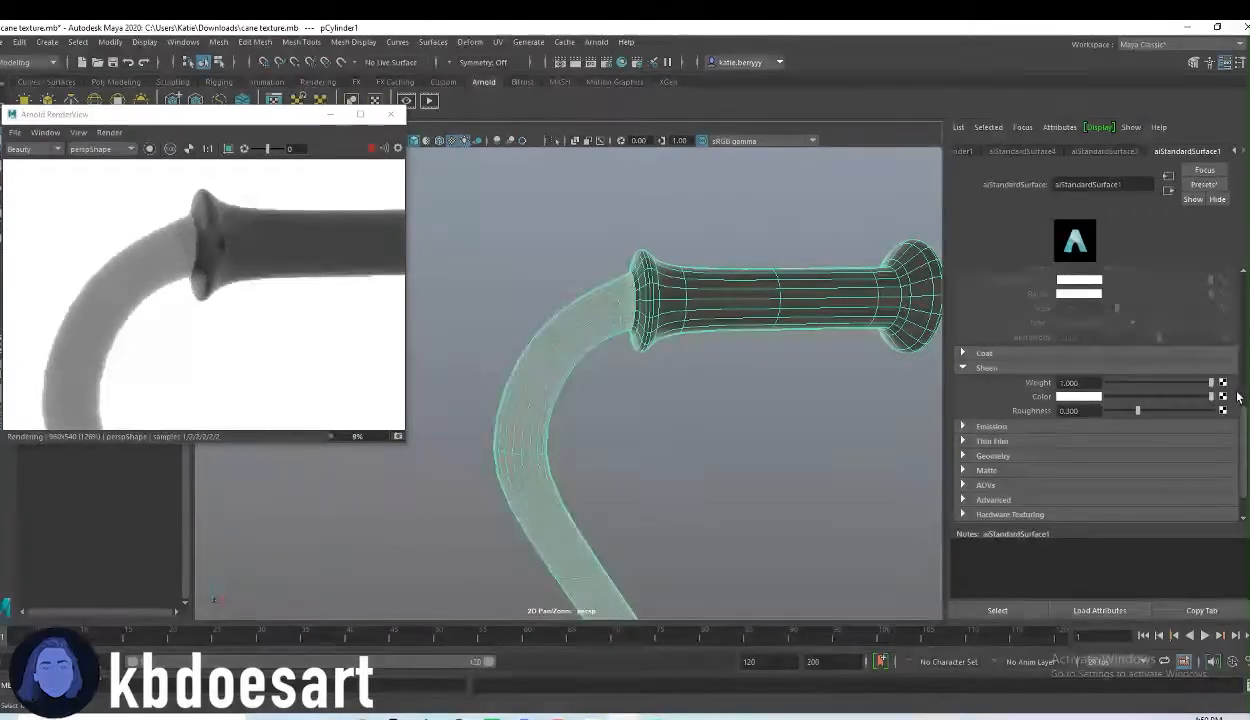
Step: Raise the base weight of aiStandardSurface1 to 1.000
{"action": "scroll", "coordinate": [1098, 386], "scroll_direction": "up", "scroll_amount": 4}
{"action": "scroll", "coordinate": [1106, 350], "scroll_direction": "up", "scroll_amount": 5}
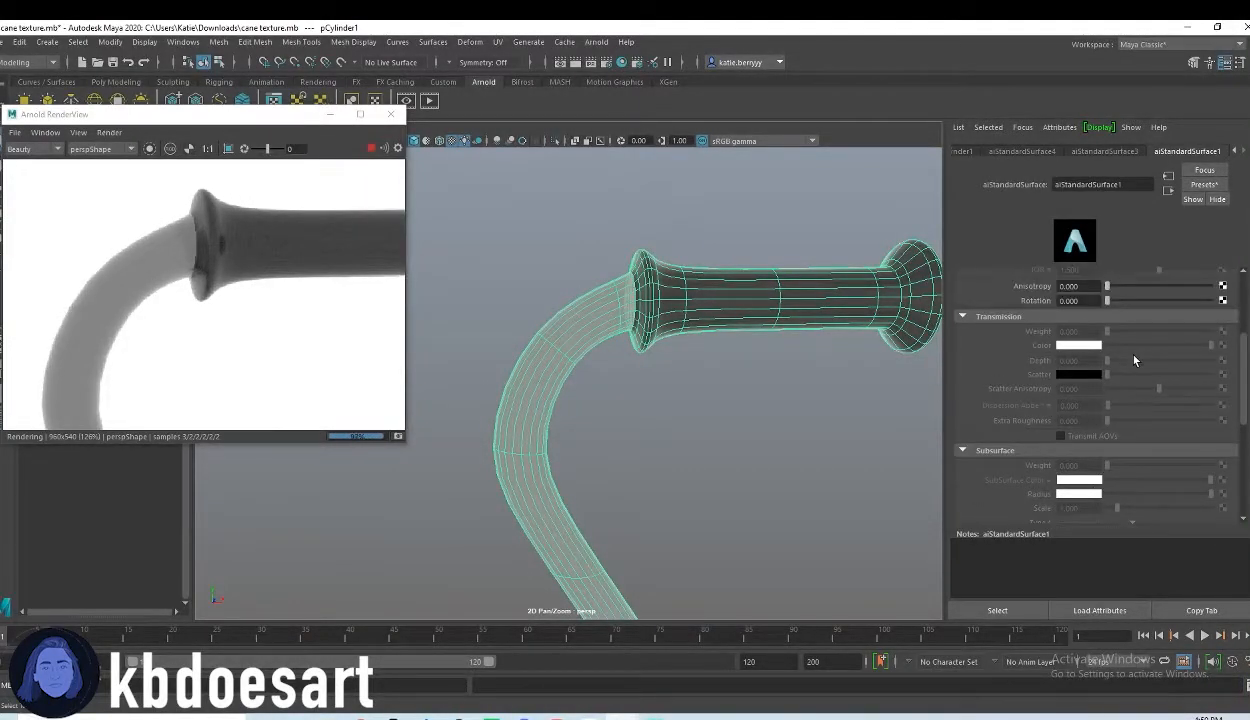
{"action": "left_click", "coordinate": [1152, 344]}
{"action": "left_click_drag", "start_coordinate": [1152, 345], "coordinate": [1230, 372]}
{"action": "scroll", "coordinate": [1158, 346], "scroll_direction": "up", "scroll_amount": 2}
{"action": "left_click_drag", "start_coordinate": [1192, 312], "coordinate": [1235, 314]}
{"action": "left_click_drag", "start_coordinate": [1171, 354], "coordinate": [1144, 383]}
{"action": "left_click_drag", "start_coordinate": [1032, 388], "coordinate": [1216, 390]}
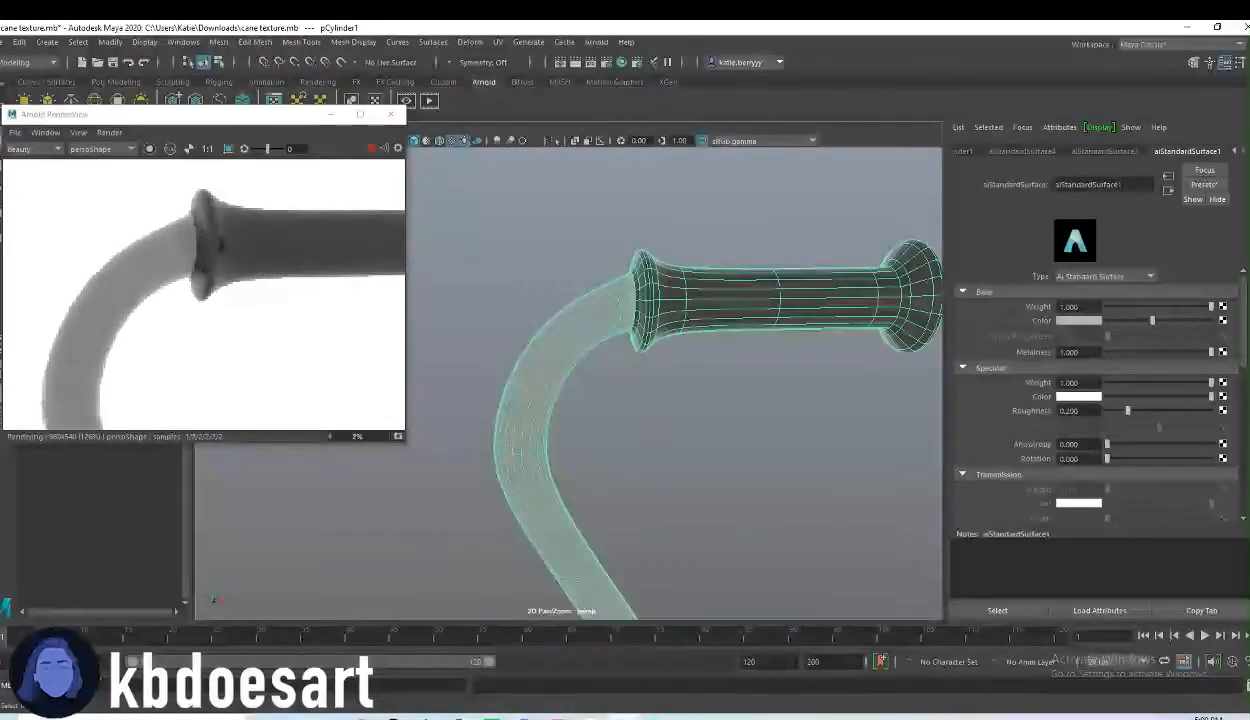
Step: Set aiStandardSurface1's metalness to 0.351 and specular roughness to 0.000, and raise its IOR to about 2.7
{"action": "scroll", "coordinate": [1130, 443], "scroll_direction": "down", "scroll_amount": 2}
{"action": "left_click", "coordinate": [1159, 343]}
{"action": "left_click_drag", "start_coordinate": [1159, 343], "coordinate": [1236, 346]}
{"action": "left_click", "coordinate": [1143, 312]}
{"action": "left_click_drag", "start_coordinate": [1107, 449], "coordinate": [955, 473]}
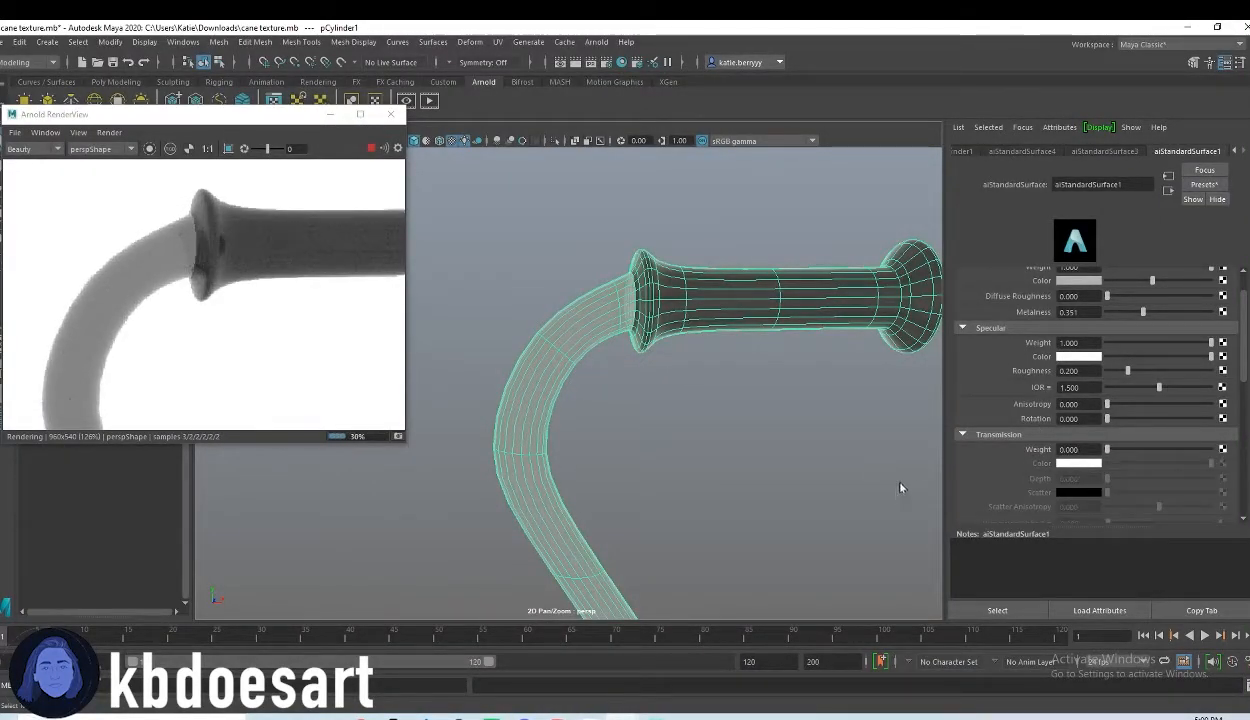
{"action": "left_click_drag", "start_coordinate": [1152, 371], "coordinate": [1035, 383]}
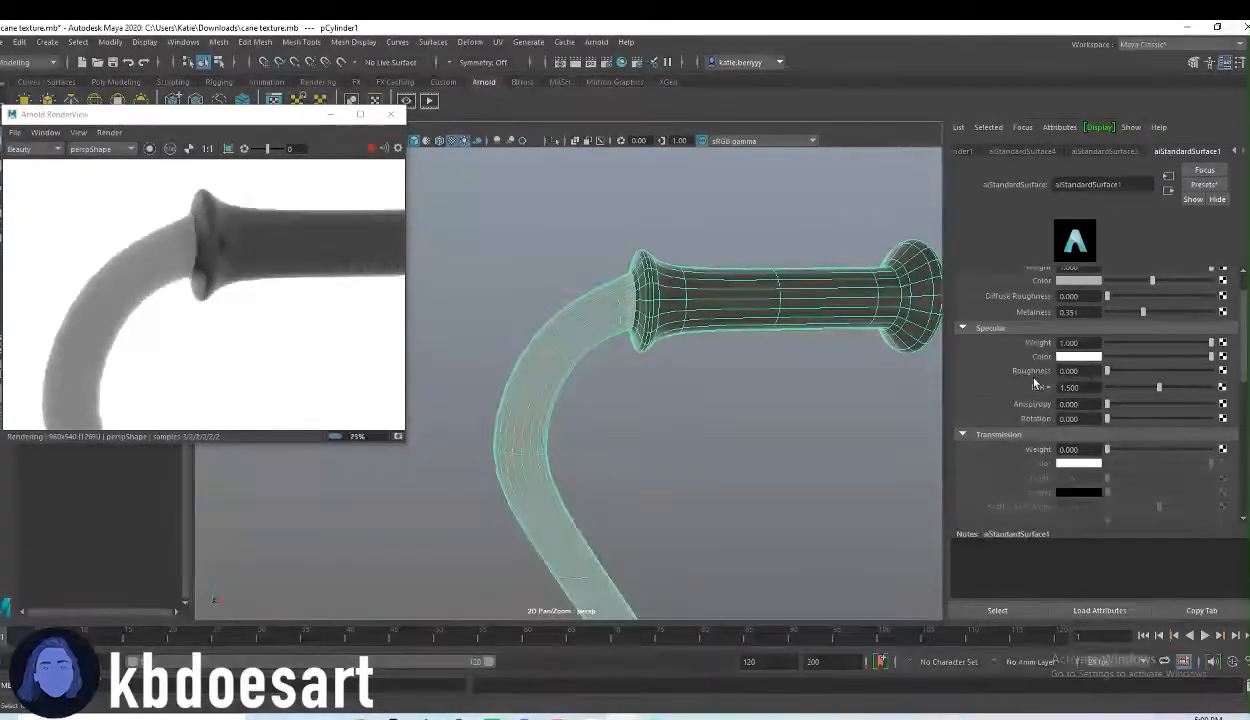
{"action": "left_click_drag", "start_coordinate": [1159, 387], "coordinate": [1173, 391]}
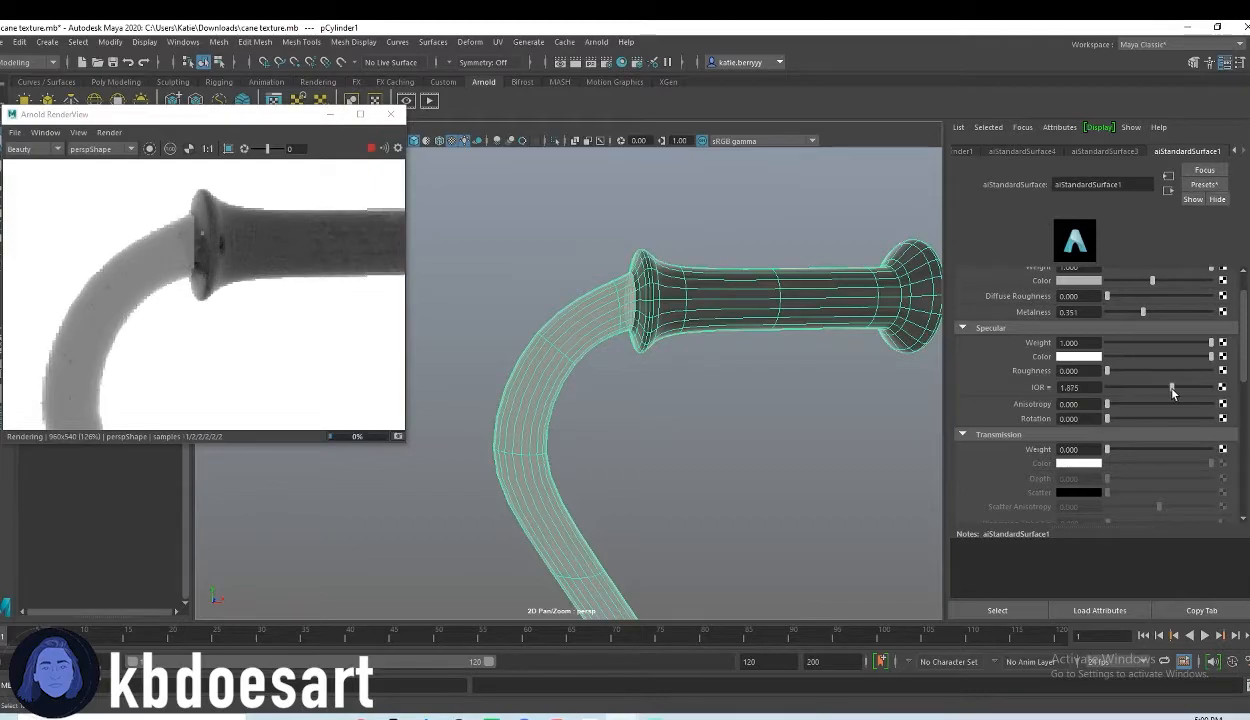
Step: Set the subsurface weight of aiStandardSurface1 to 1.000
{"action": "scroll", "coordinate": [1160, 402], "scroll_direction": "down", "scroll_amount": 3}
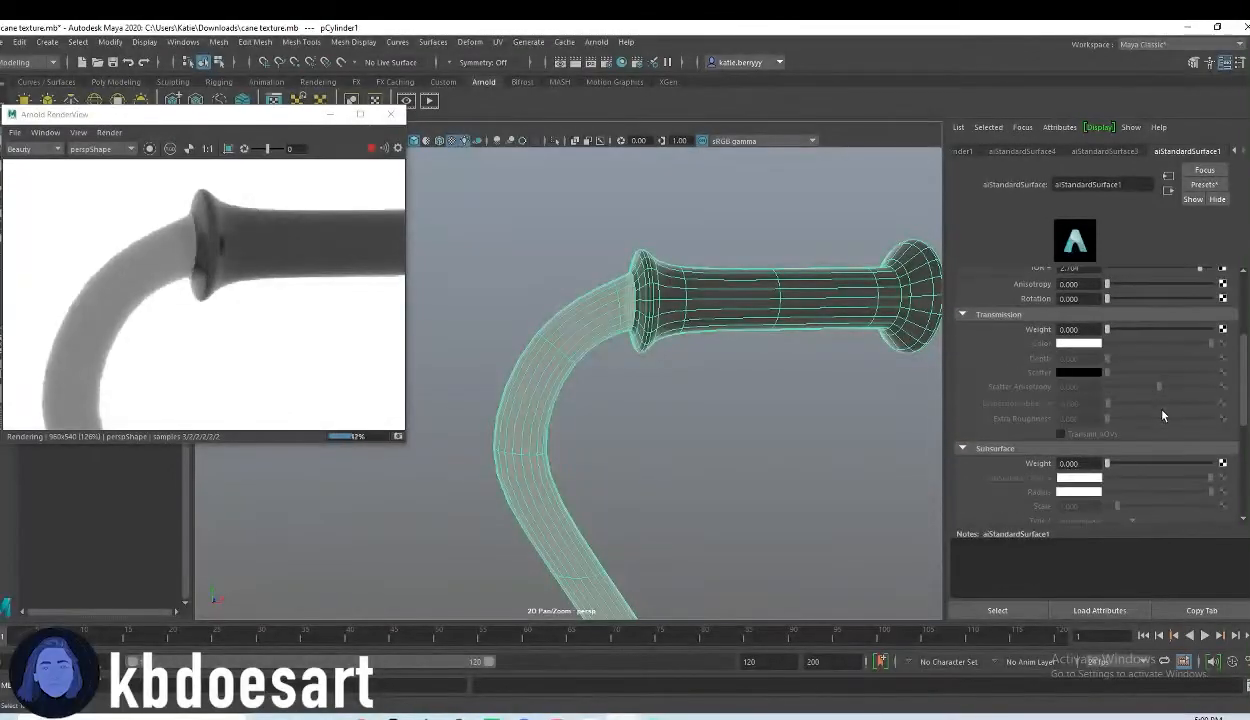
{"action": "scroll", "coordinate": [1156, 409], "scroll_direction": "down", "scroll_amount": 1}
{"action": "left_click_drag", "start_coordinate": [1140, 424], "coordinate": [1222, 423]}
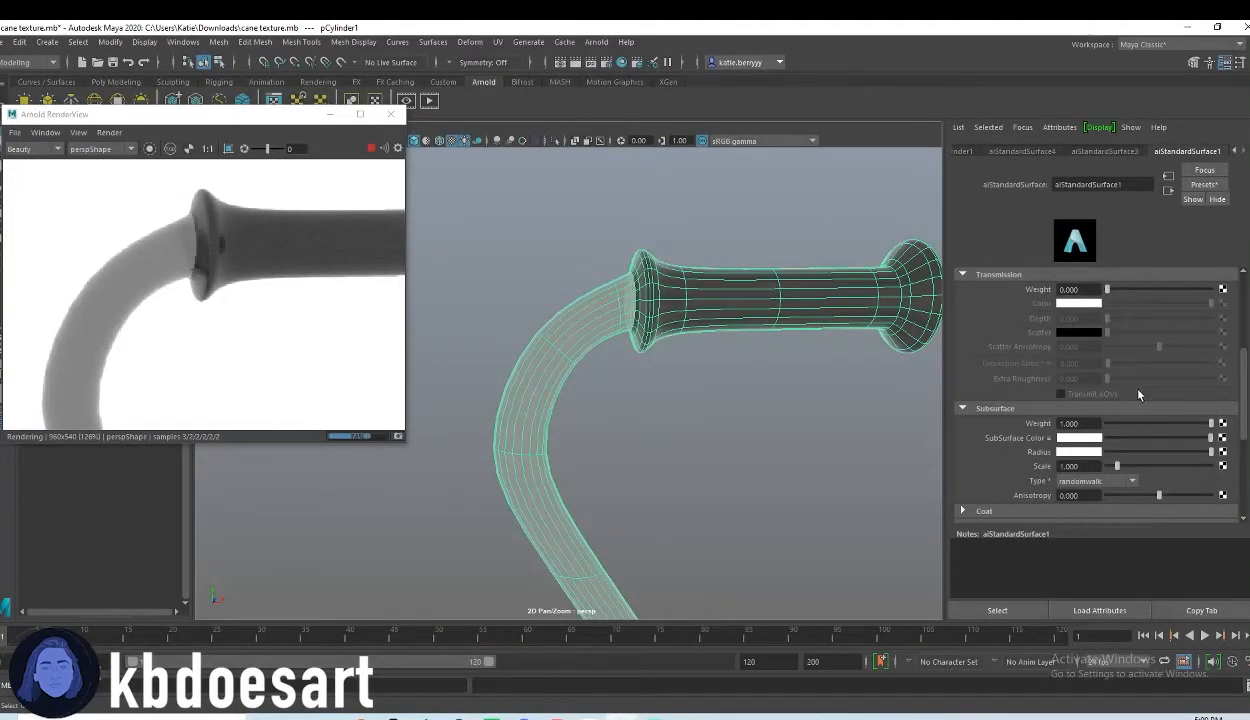
Step: Examine the cane's grip, neck and full length in the viewport and the live render
{"action": "scroll", "coordinate": [307, 330], "scroll_direction": "down", "scroll_amount": 3}
{"action": "middle_click_drag", "start_coordinate": [290, 321], "coordinate": [276, 276]}
{"action": "middle_click_drag", "start_coordinate": [280, 425], "coordinate": [286, 377]}
{"action": "middle_click_drag", "start_coordinate": [659, 378], "coordinate": [718, 160], "text": "alt"}
{"action": "mouse_move", "coordinate": [699, 406]}
{"action": "middle_mouse_down", "text": "alt"}
{"action": "mouse_move", "coordinate": [684, 357]}
{"action": "mouse_move", "coordinate": [700, 315]}
{"action": "mouse_move", "coordinate": [684, 318]}
{"action": "mouse_move", "coordinate": [703, 335]}
{"action": "mouse_move", "coordinate": [689, 371]}
{"action": "mouse_move", "coordinate": [698, 310]}
{"action": "mouse_move", "coordinate": [713, 397]}
{"action": "middle_mouse_up", "text": "alt"}
{"action": "right_click_drag", "start_coordinate": [711, 391], "coordinate": [470, 380], "text": "alt"}
{"action": "middle_click_drag", "start_coordinate": [272, 268], "coordinate": [290, 400], "text": "alt"}
{"action": "right_click_drag", "start_coordinate": [690, 342], "coordinate": [612, 332], "text": "alt"}
{"action": "right_click_drag", "start_coordinate": [337, 330], "coordinate": [268, 326], "text": "alt"}
{"action": "mouse_move", "coordinate": [273, 350]}
{"action": "middle_mouse_down", "text": "alt"}
{"action": "mouse_move", "coordinate": [285, 304]}
{"action": "mouse_move", "coordinate": [288, 332]}
{"action": "middle_mouse_up", "text": "alt"}
{"action": "middle_click_drag", "start_coordinate": [686, 331], "coordinate": [670, 441], "text": "alt"}
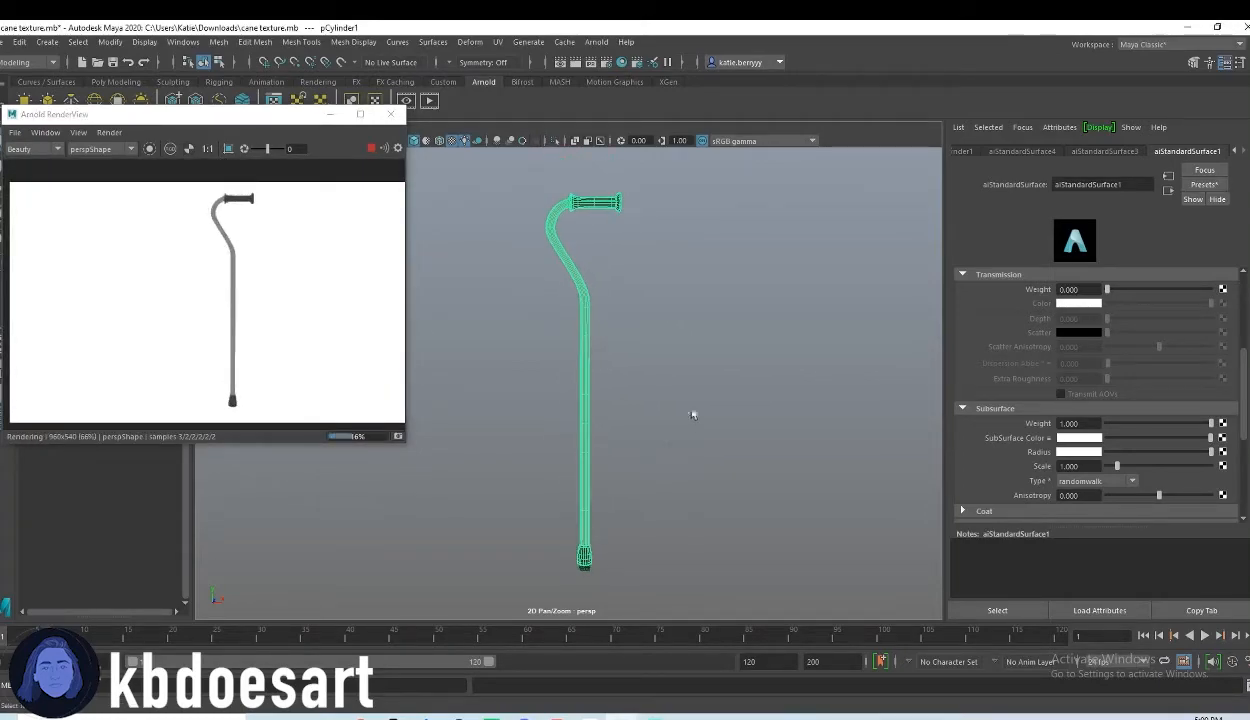
Step: Switch the selection from the cane to the sky dome light, and examine the cane's tip, lower shaft and full length
{"action": "left_click", "coordinate": [692, 416]}
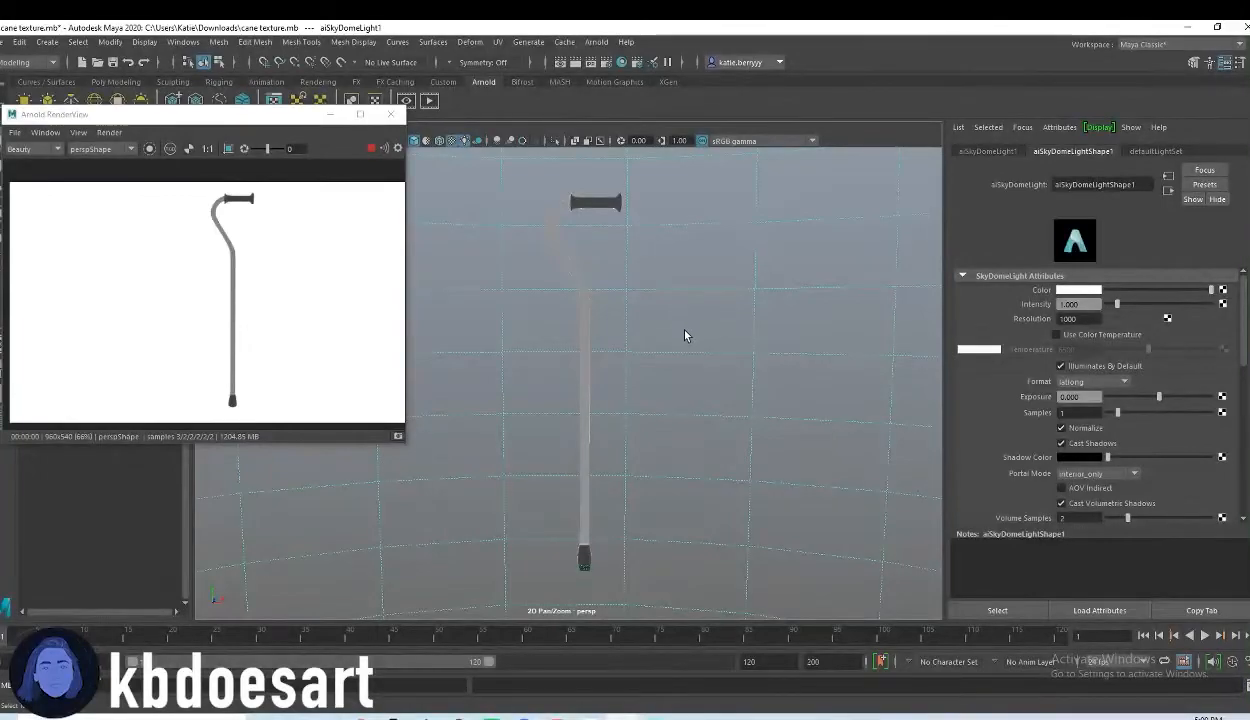
{"action": "middle_click_drag", "start_coordinate": [629, 602], "coordinate": [628, 485], "text": "alt"}
{"action": "right_click_drag", "start_coordinate": [628, 485], "coordinate": [756, 477], "text": "alt"}
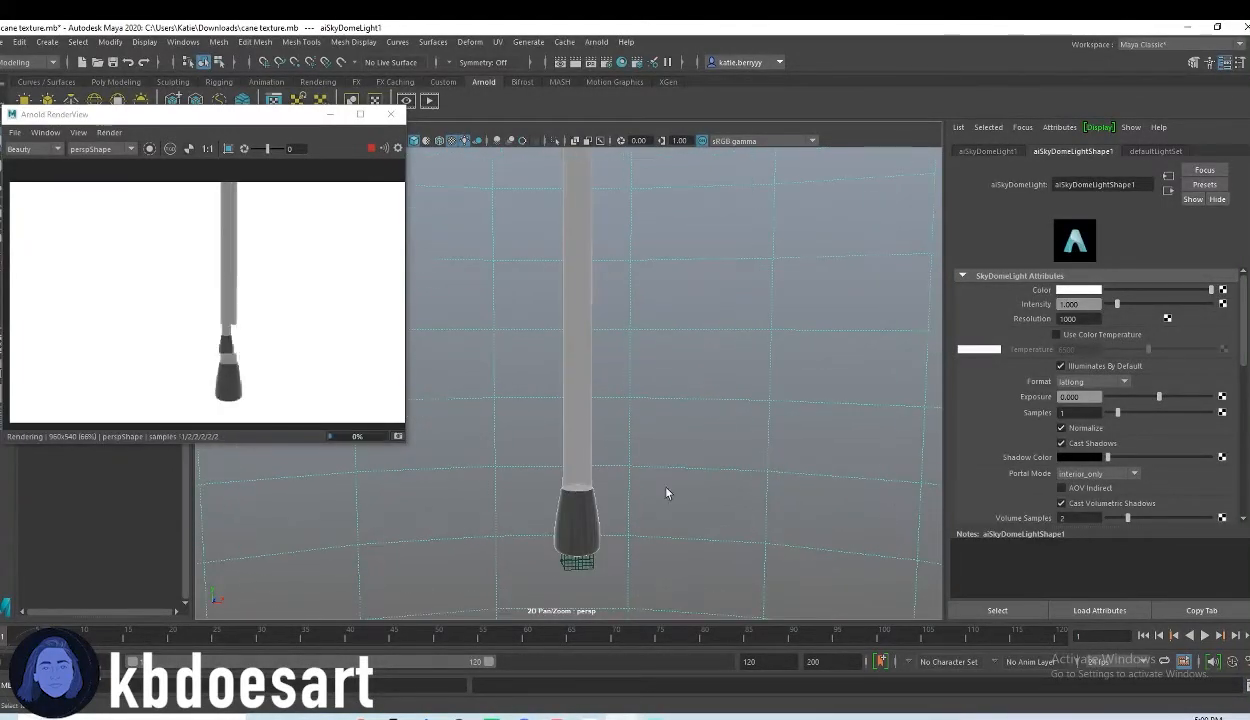
{"action": "middle_click_drag", "start_coordinate": [622, 572], "coordinate": [633, 449], "text": "alt"}
{"action": "right_click_drag", "start_coordinate": [633, 449], "coordinate": [550, 368], "text": "alt"}
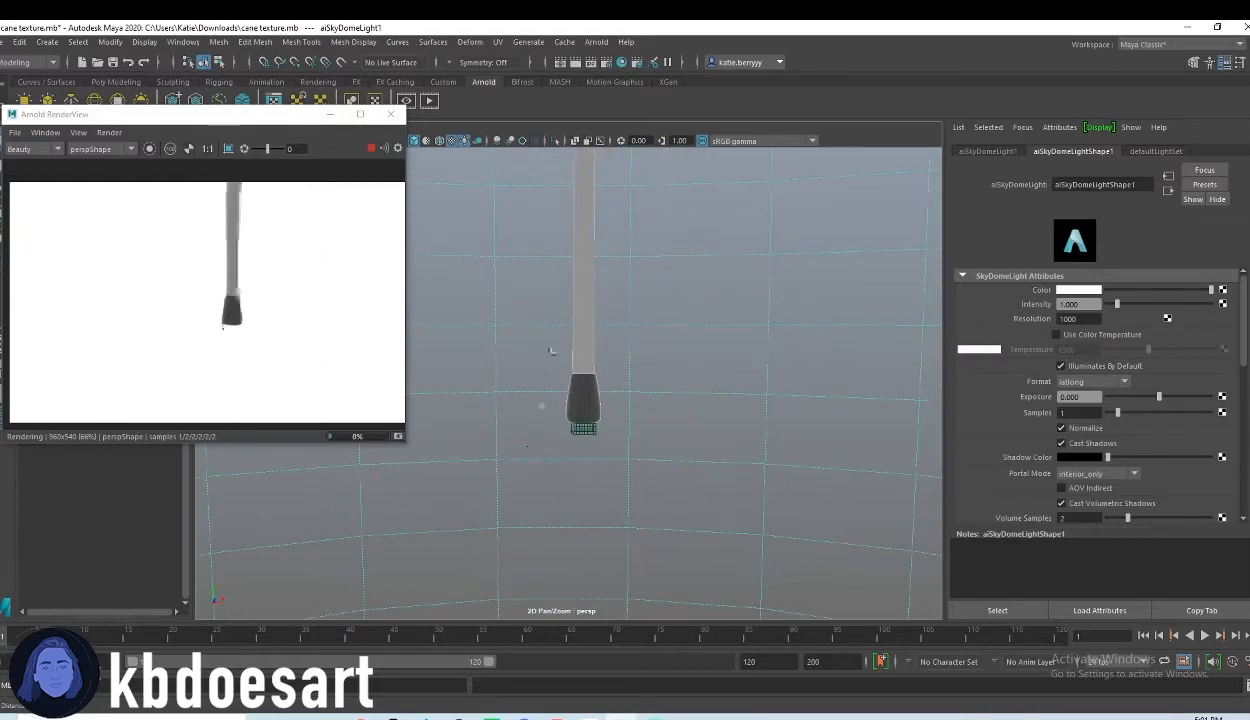
{"action": "middle_click_drag", "start_coordinate": [622, 330], "coordinate": [628, 452], "text": "alt"}
{"action": "right_click_drag", "start_coordinate": [628, 452], "coordinate": [567, 426], "text": "alt"}
{"action": "middle_click_drag", "start_coordinate": [613, 418], "coordinate": [608, 449], "text": "alt"}
{"action": "right_click_drag", "start_coordinate": [624, 453], "coordinate": [594, 449], "text": "alt"}
{"action": "middle_click_drag", "start_coordinate": [594, 440], "coordinate": [597, 510], "text": "alt"}
{"action": "right_click_drag", "start_coordinate": [597, 510], "coordinate": [603, 483], "text": "alt"}
{"action": "middle_click_drag", "start_coordinate": [622, 485], "coordinate": [672, 478], "text": "alt"}
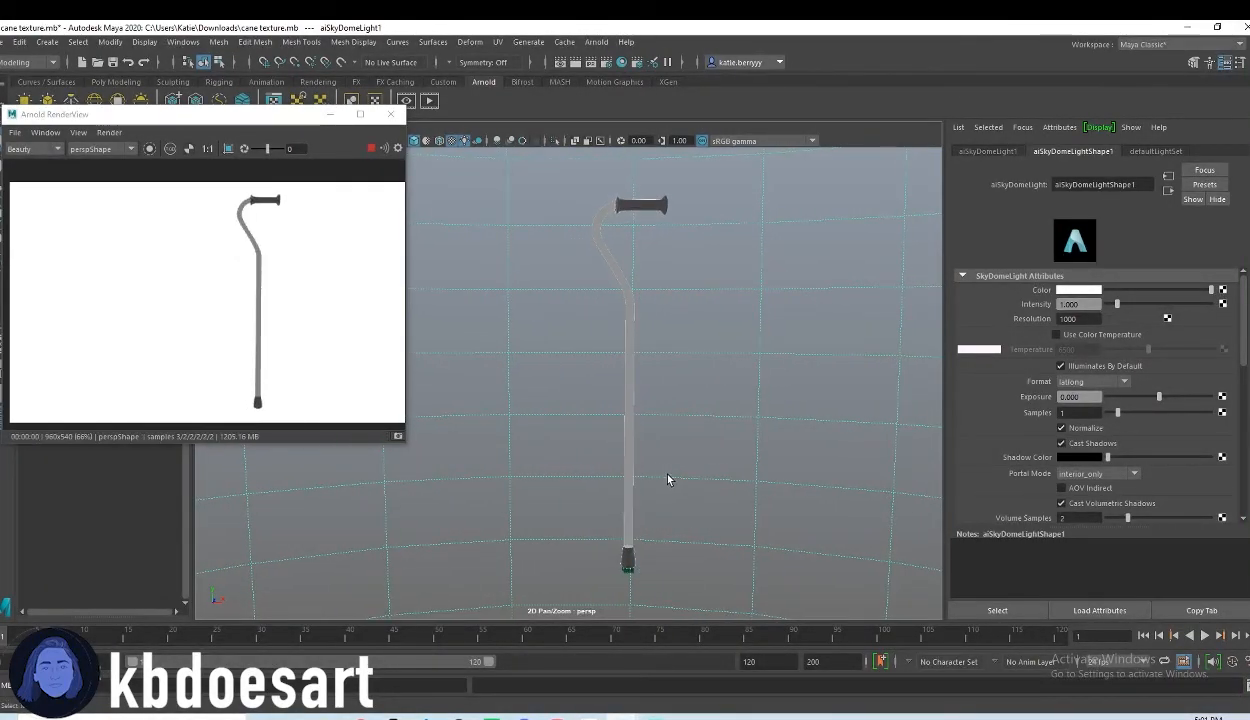